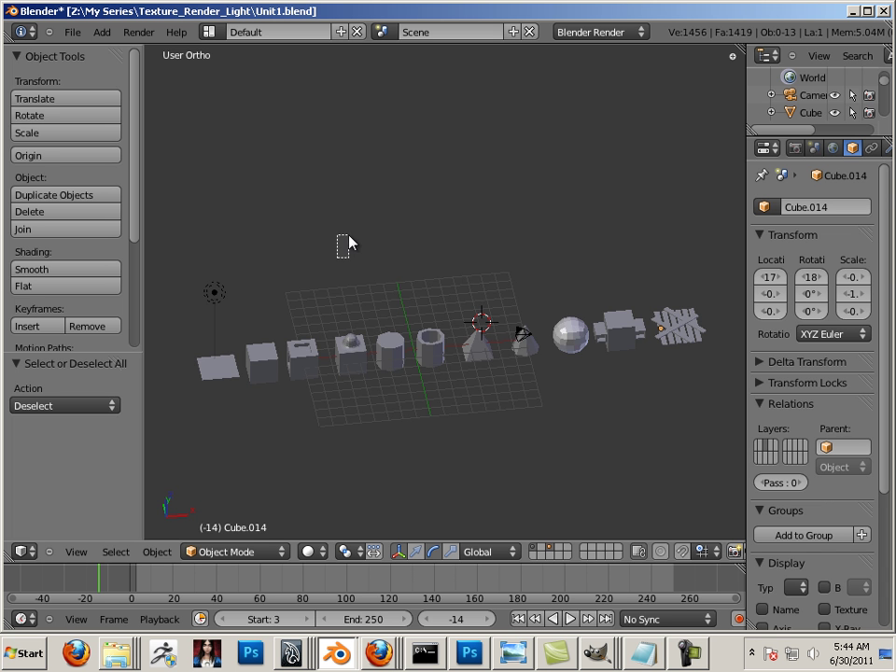
- Split the viewport into left and right halves and make the right half a UV/Image Editor
middle_click_drag(346, 242, 469, 239)
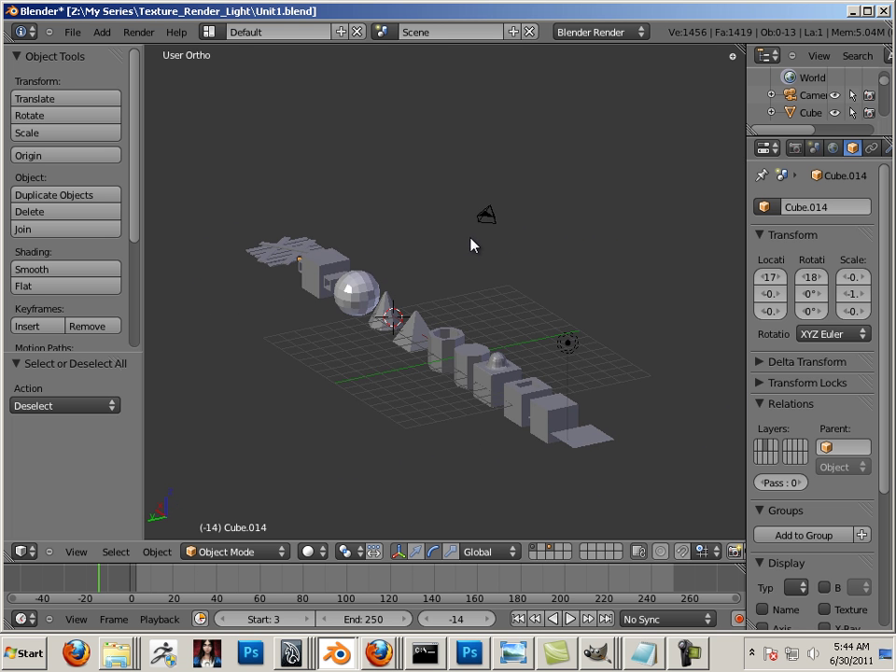
right_click(433, 44)
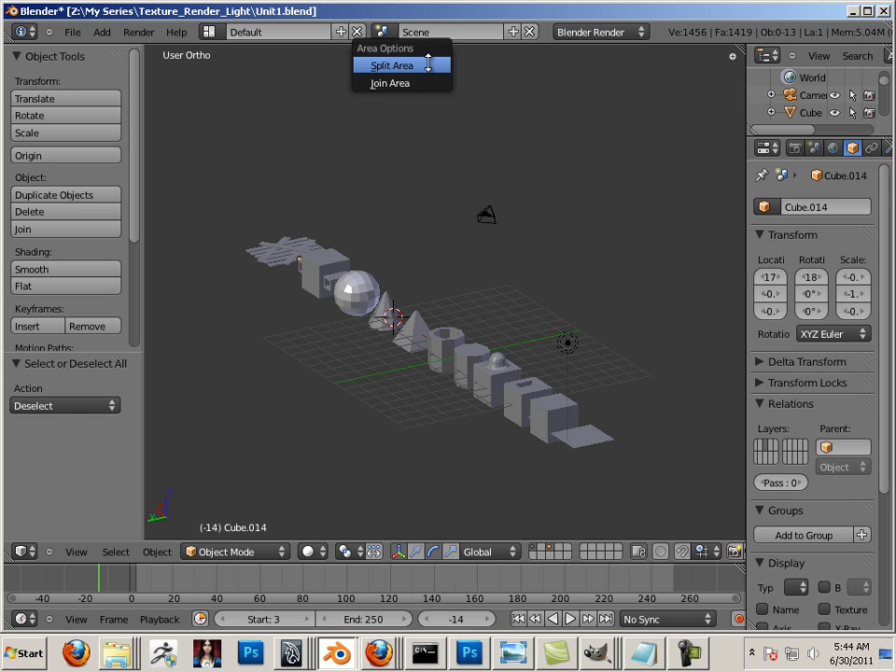
left_click(426, 64)
left_click(453, 70)
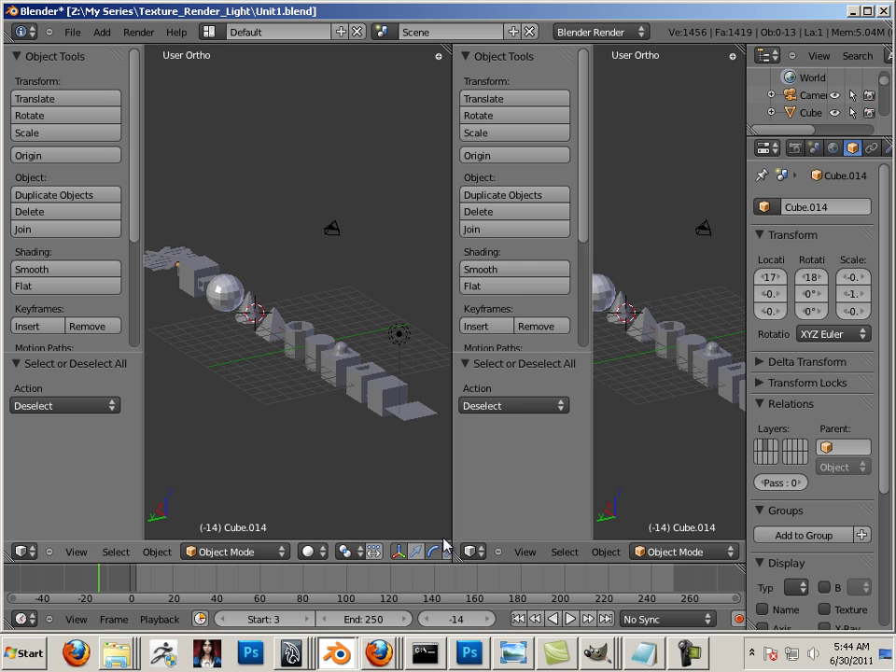
left_click(476, 552)
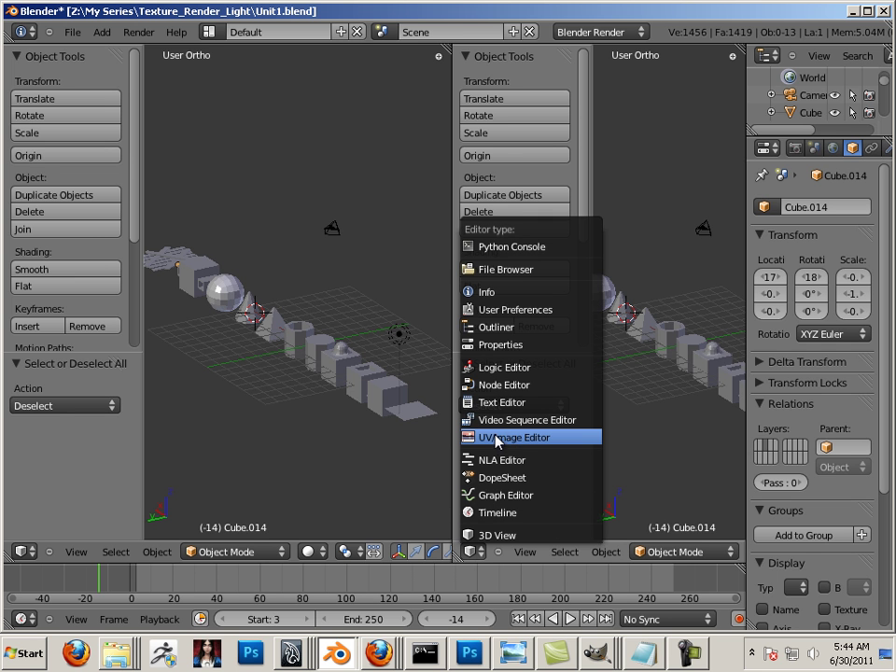
left_click(524, 438)
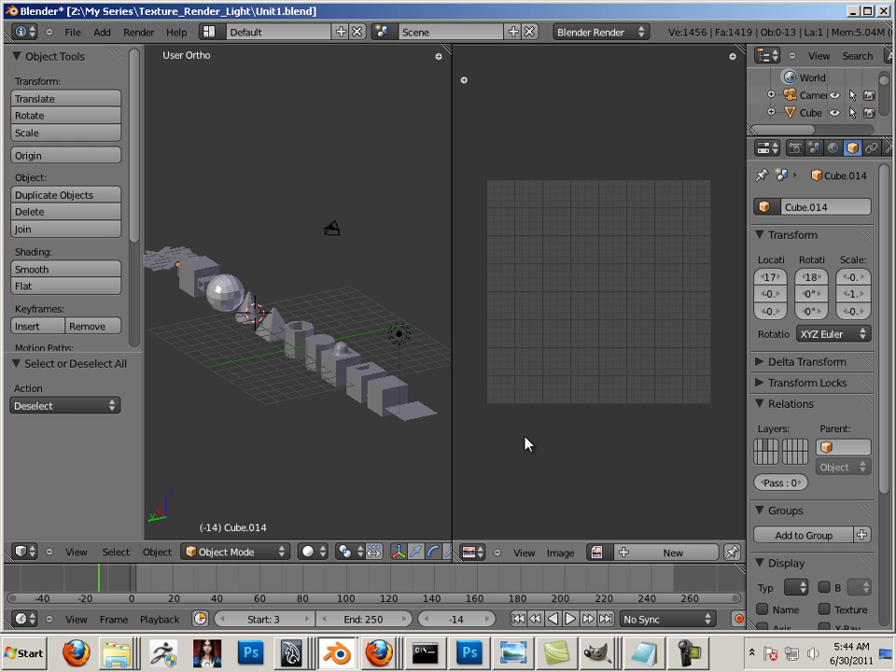
- Start Save As and browse to Z:\My Series\Texture WIP series\Unit1
left_click(73, 33)
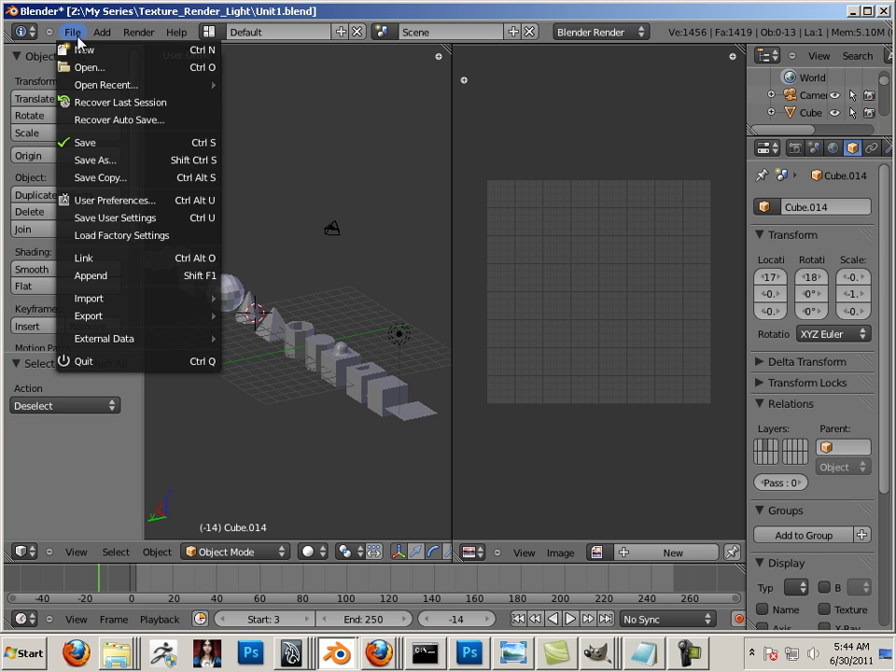
left_click(107, 161)
left_click(253, 165)
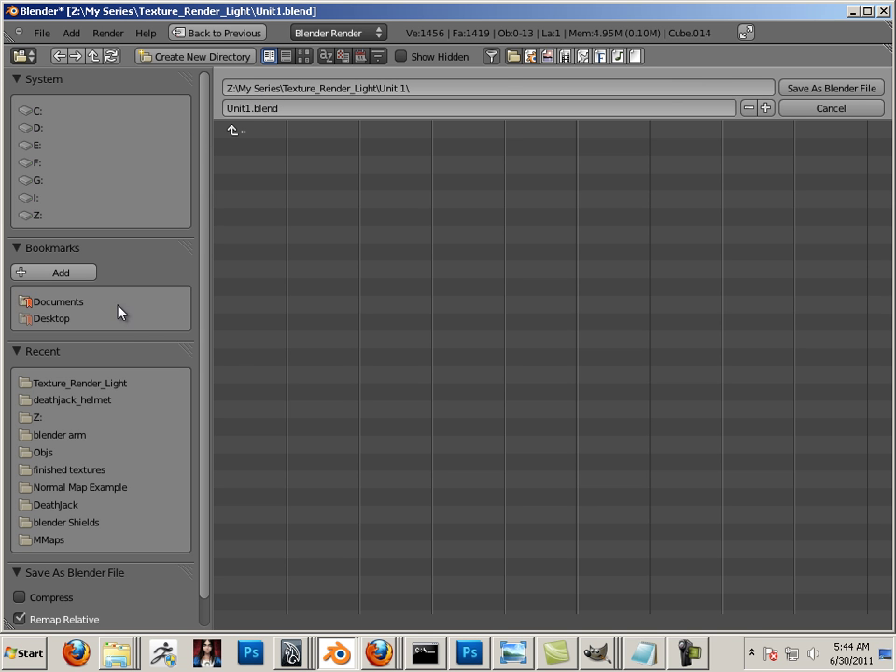
left_click(76, 215)
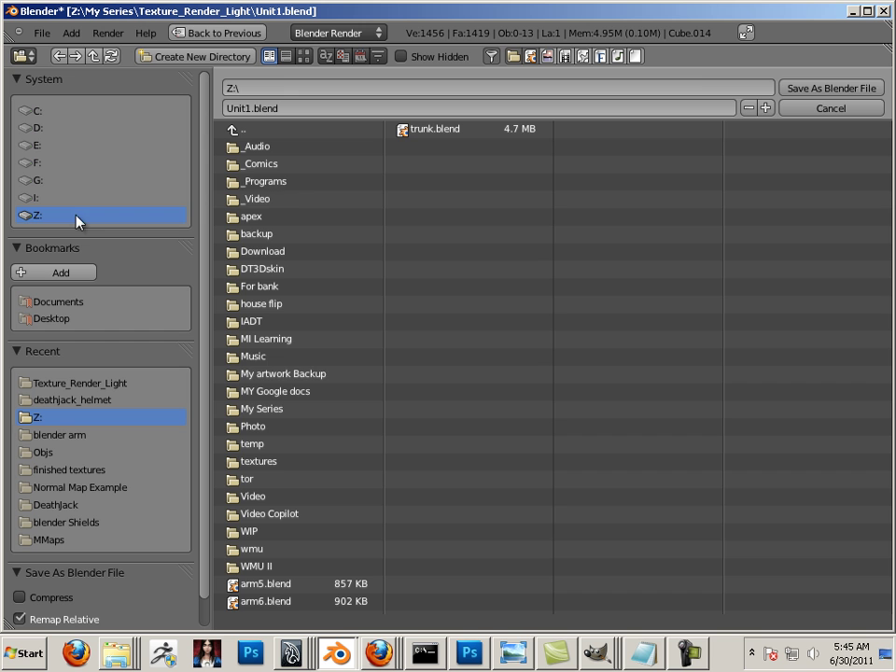
left_click(278, 414)
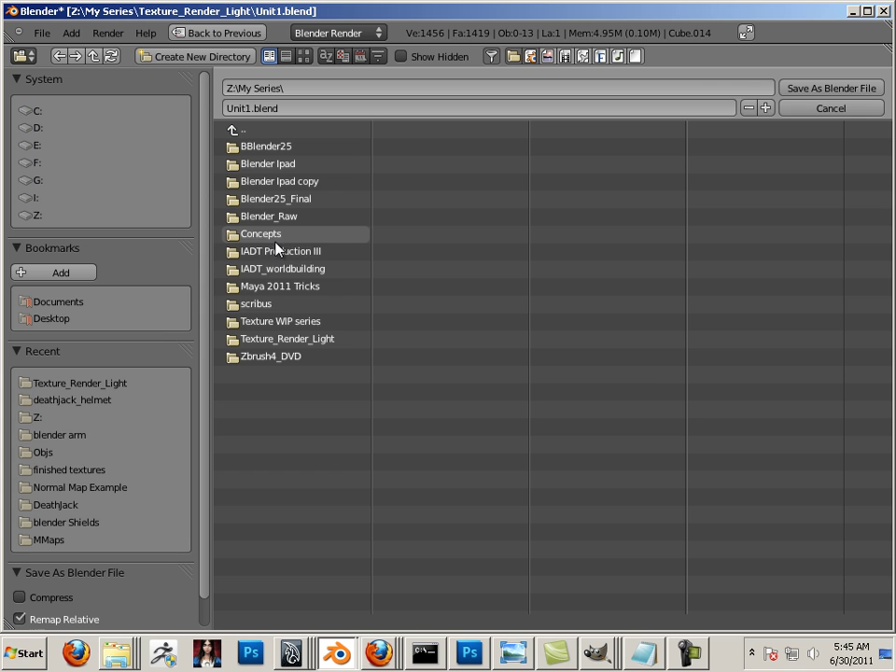
left_click(289, 321)
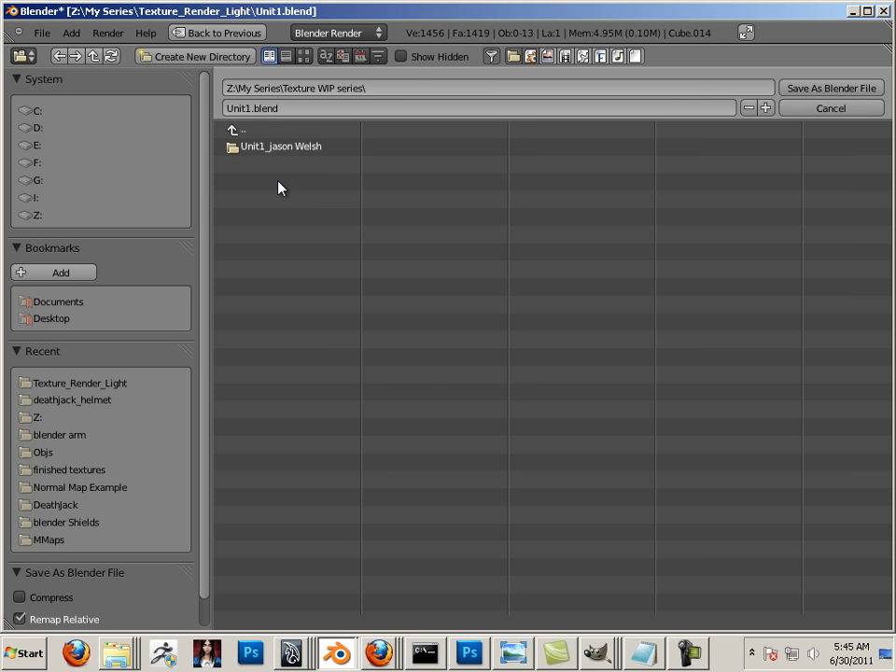
left_click(268, 149)
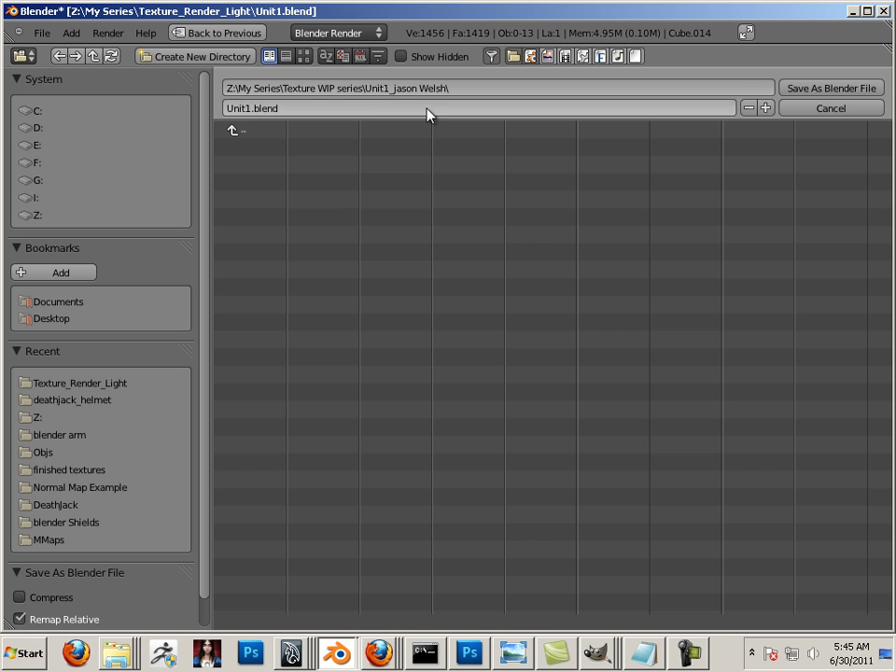
- Append the student's name after 'Unit1' in the file name and save the .blend file
left_click(247, 110)
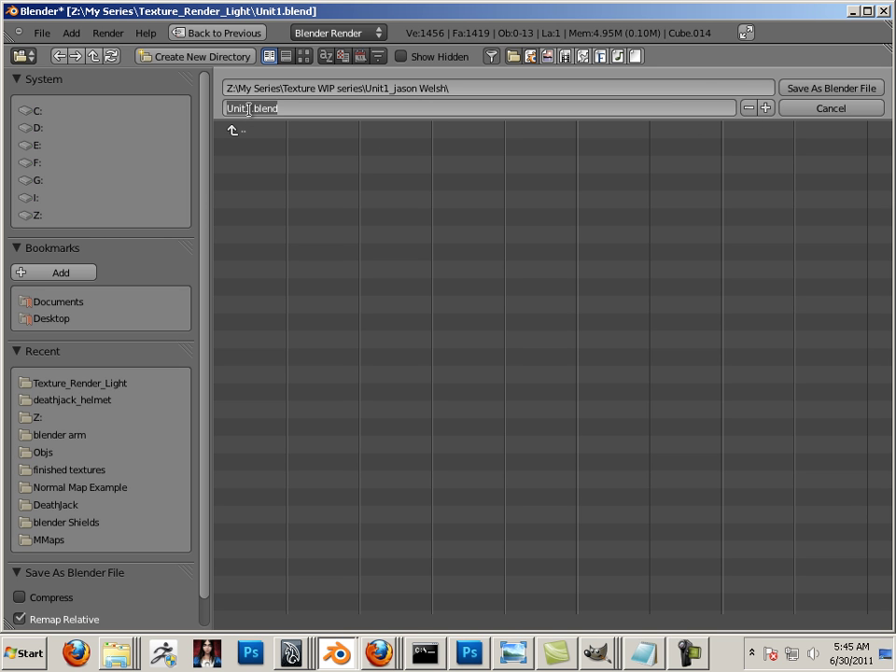
left_click(245, 109)
key("Right")
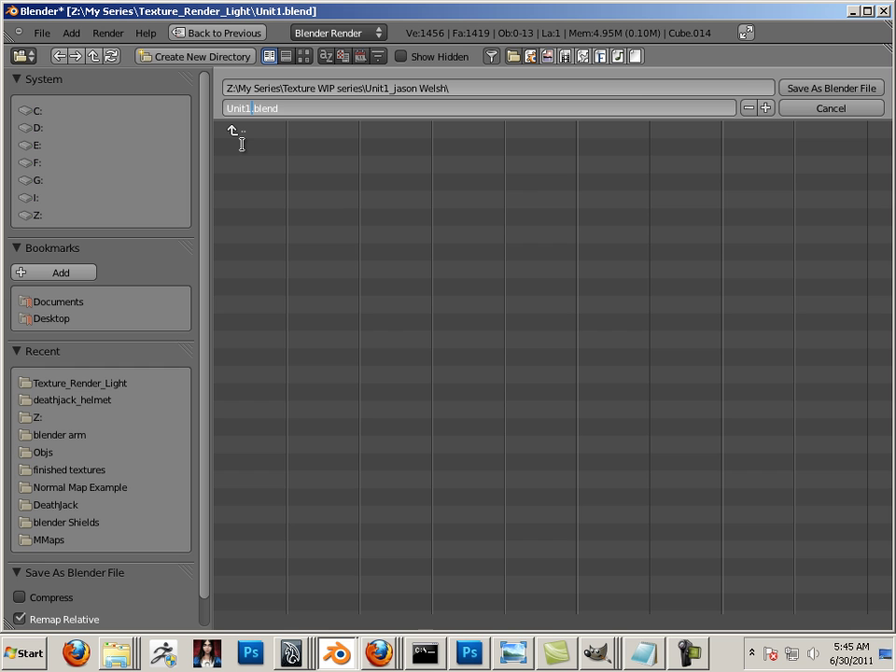
type("_JASON wELSH")
left_click(800, 92)
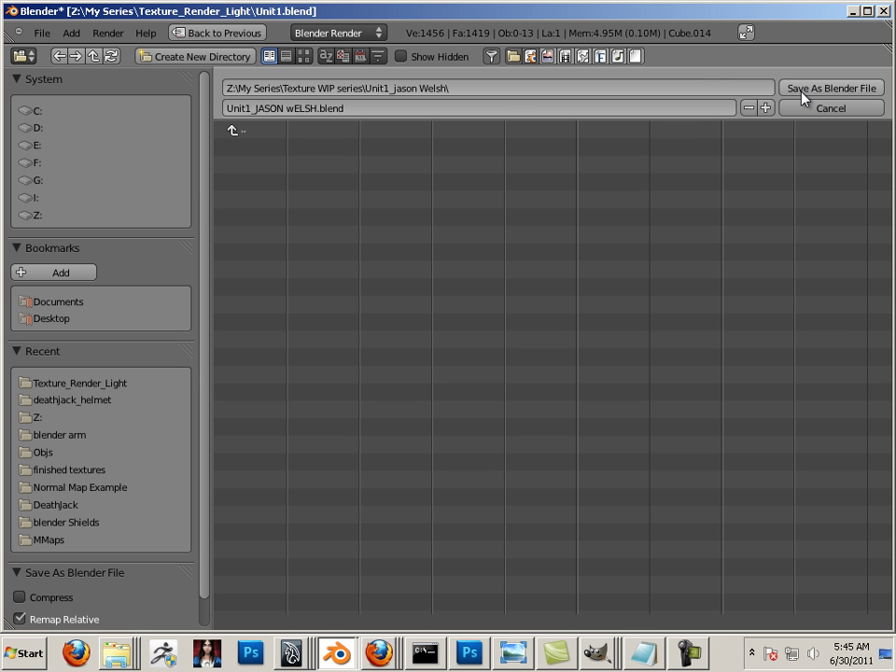
left_click(803, 90)
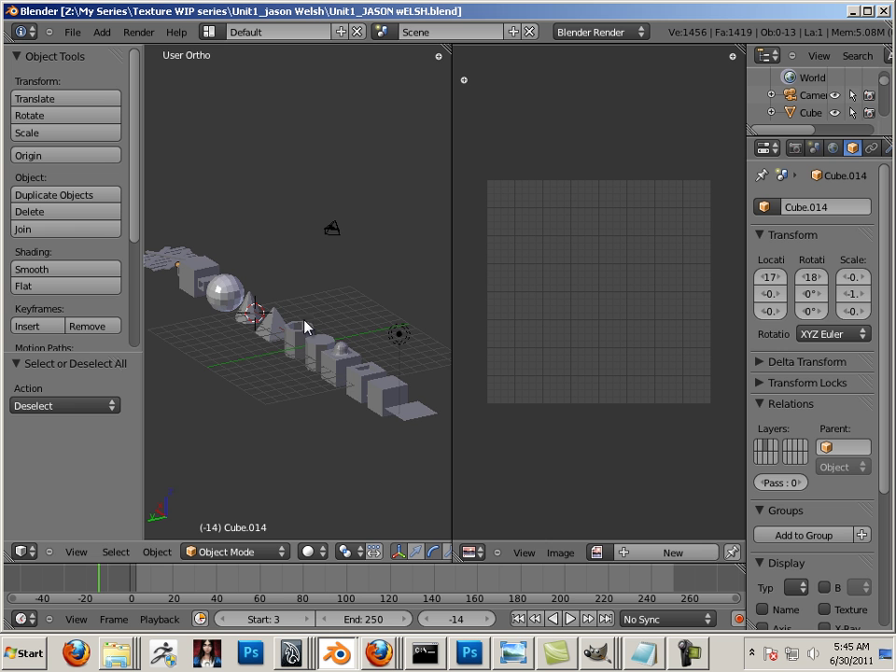
- Open the Uvs.tga checker image from the Unit1 folder in the UV/Image Editor
left_click(559, 552)
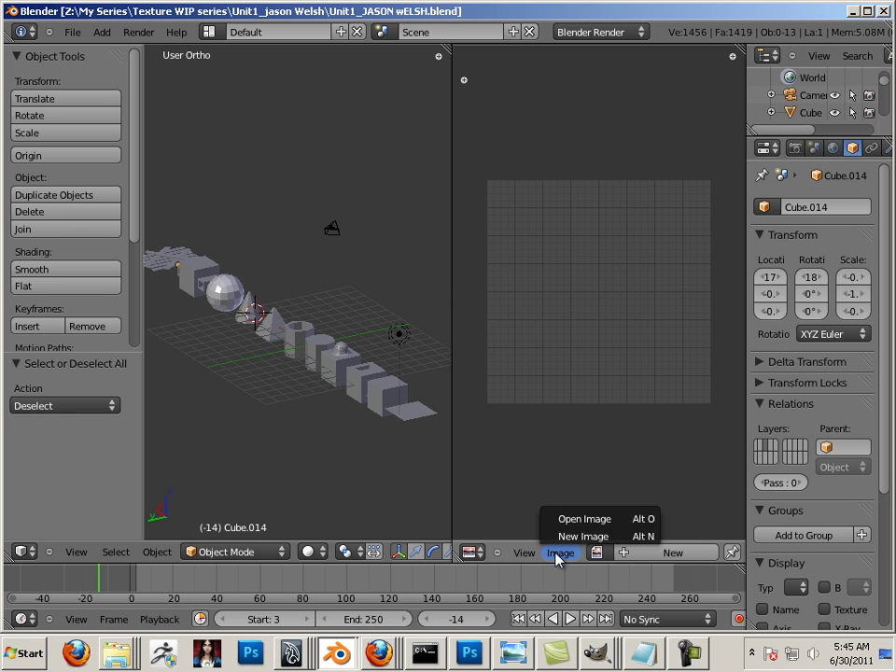
left_click(573, 528)
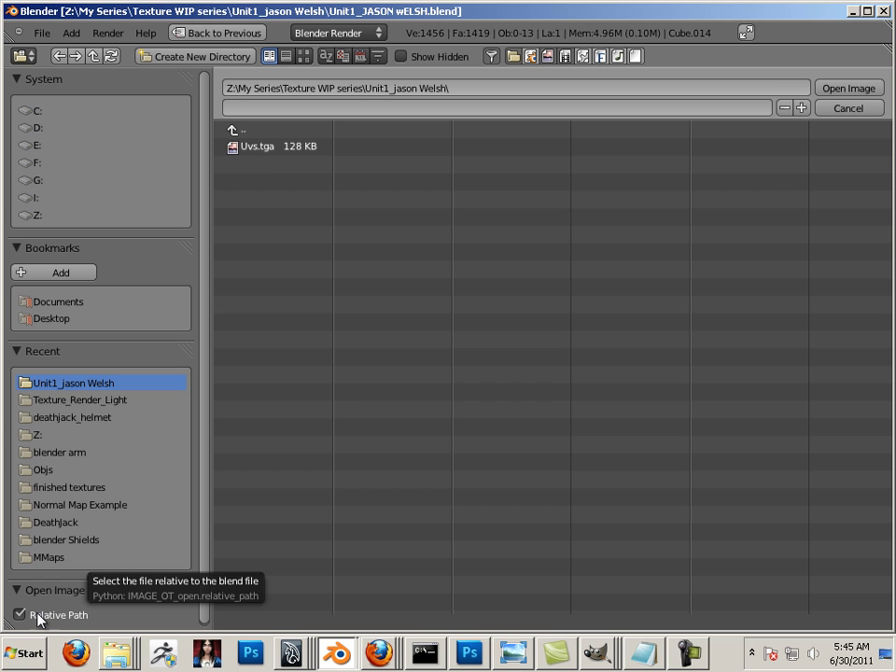
left_click(260, 149)
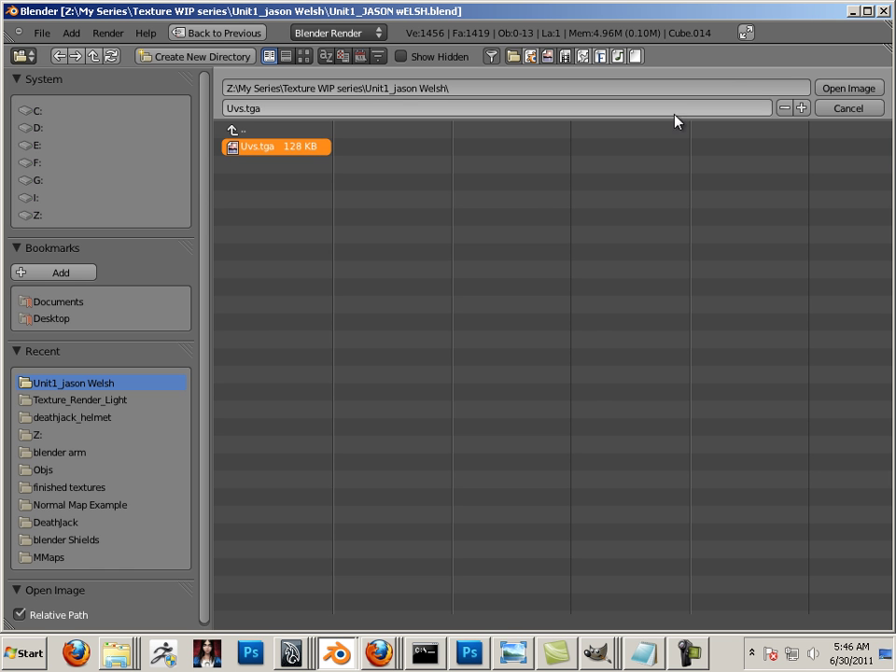
left_click(839, 89)
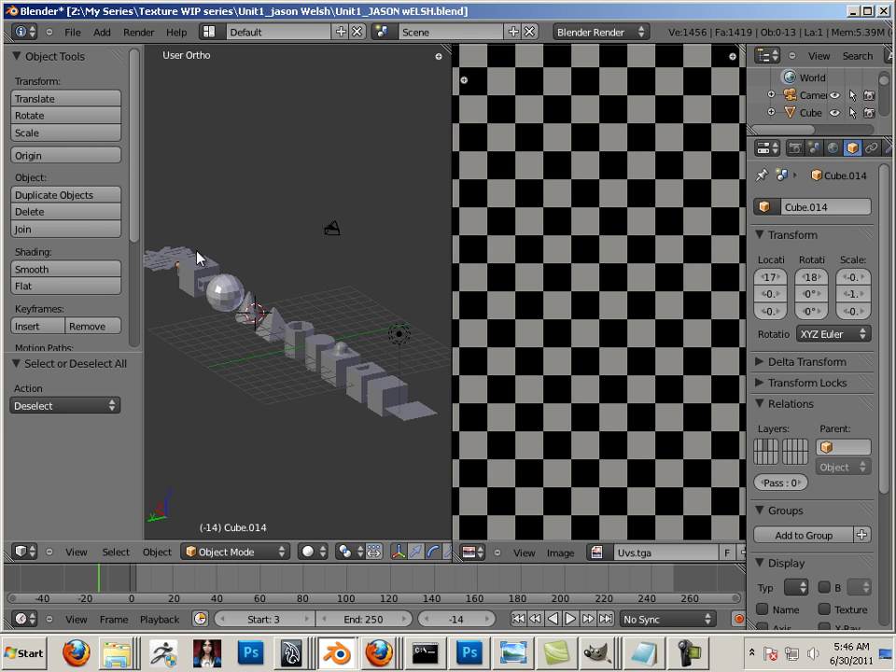
left_click(75, 34)
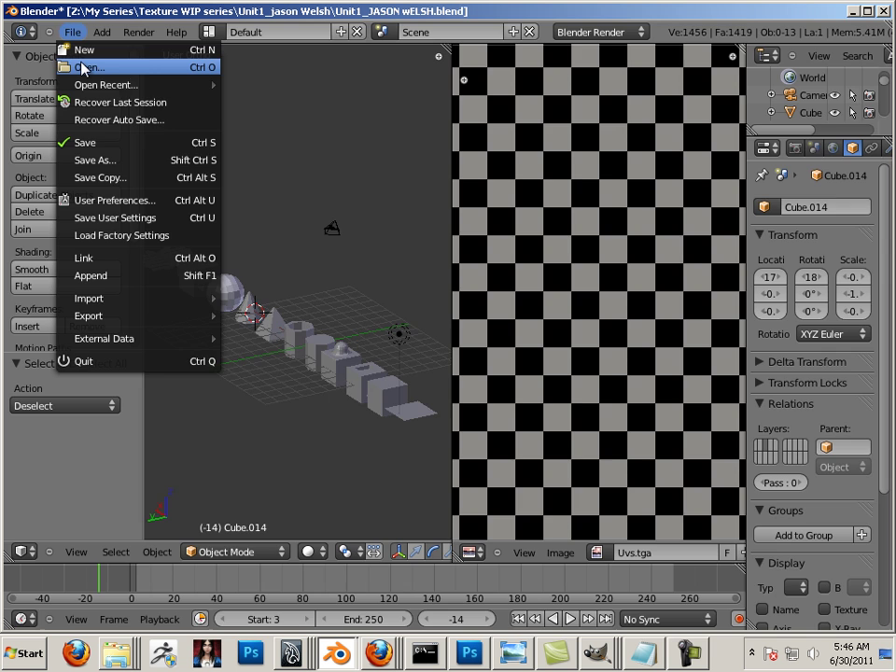
left_click(84, 68)
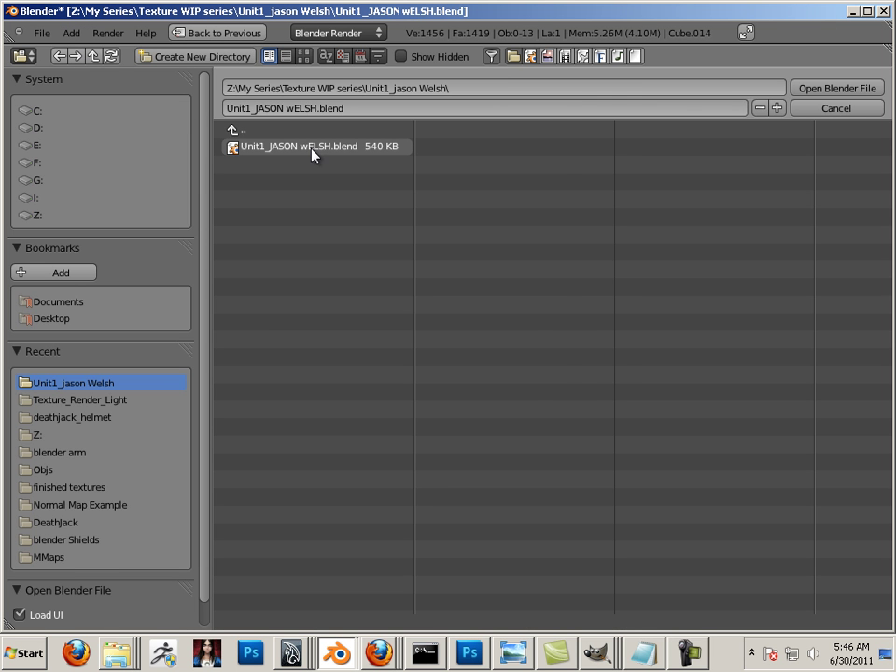
left_click(827, 108)
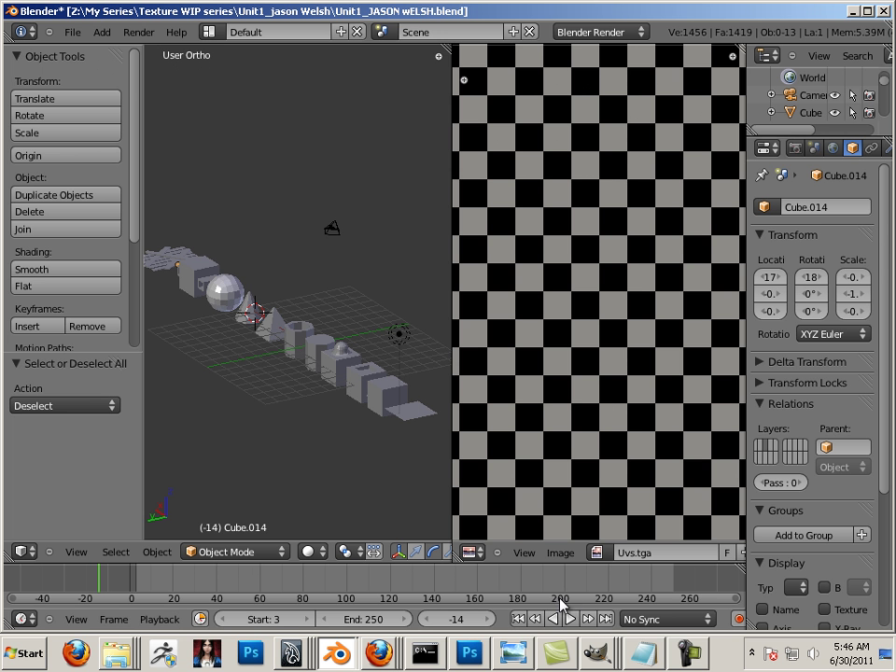
left_click(561, 553)
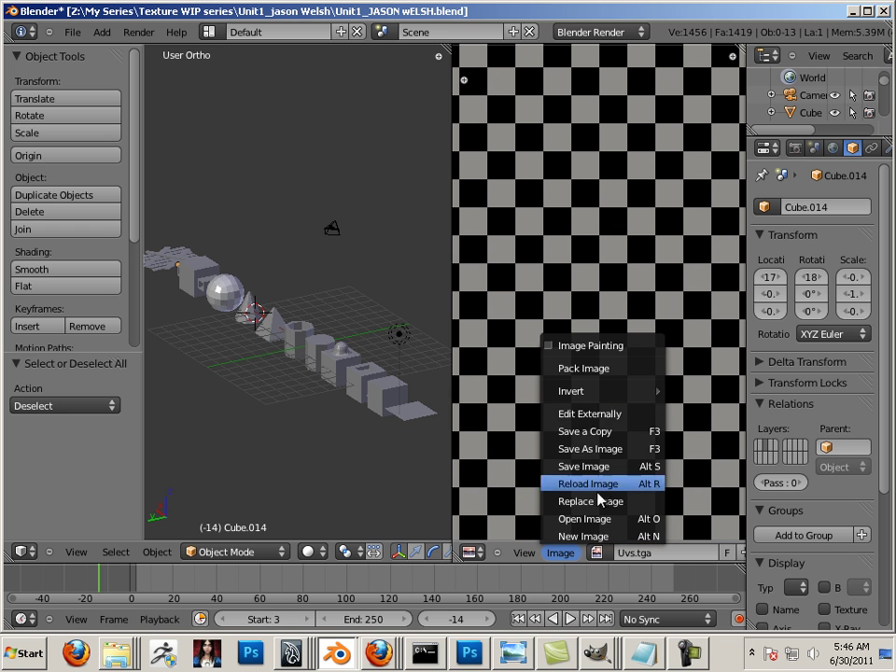
left_click(597, 519)
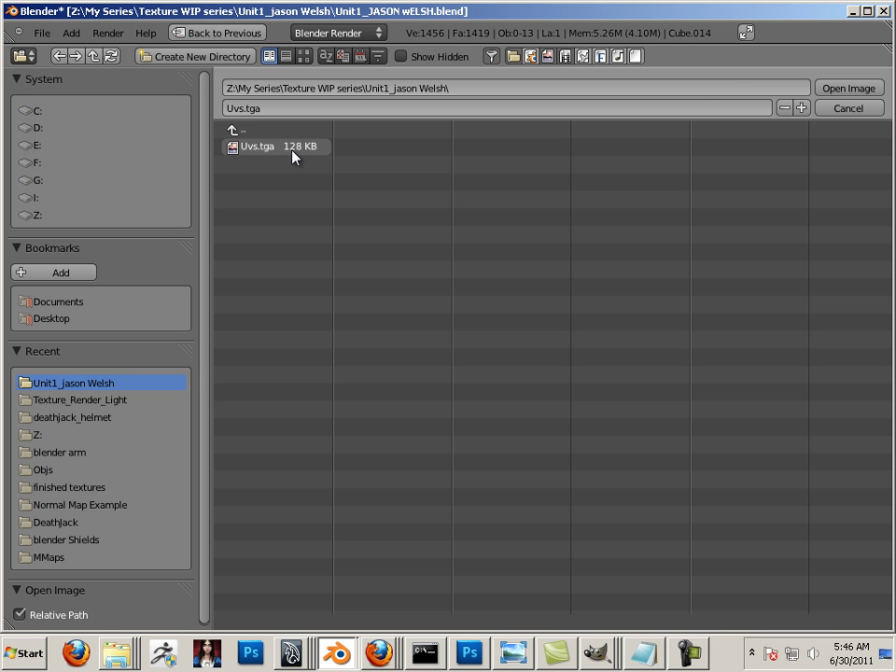
left_click(644, 652)
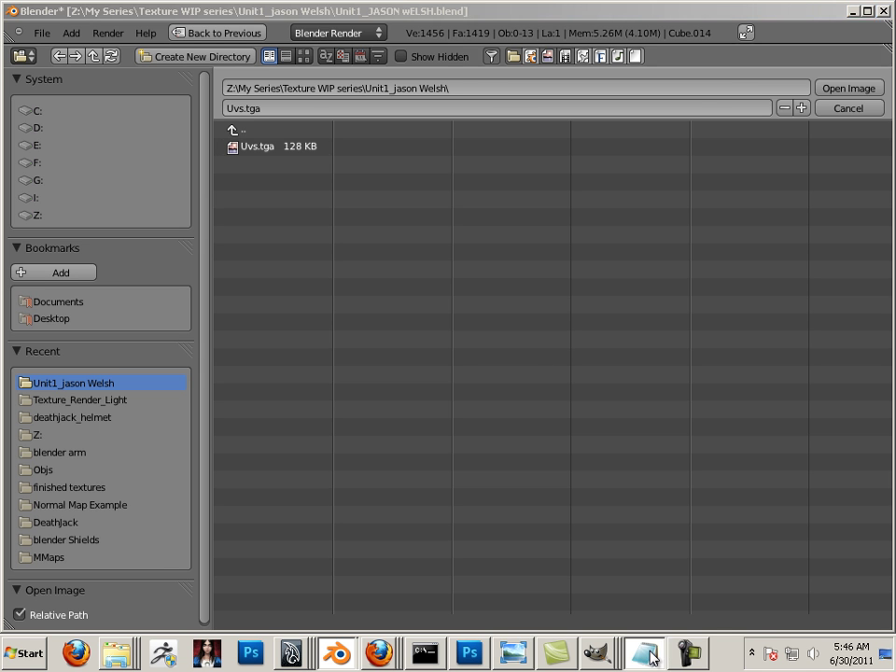
left_click_drag(543, 253, 468, 254)
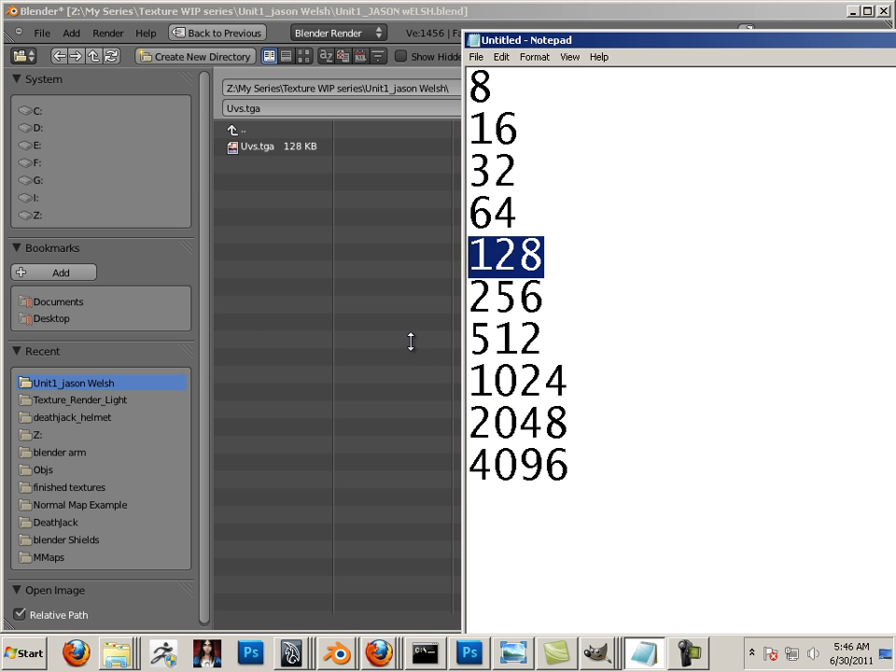
left_click(417, 348)
left_click(845, 110)
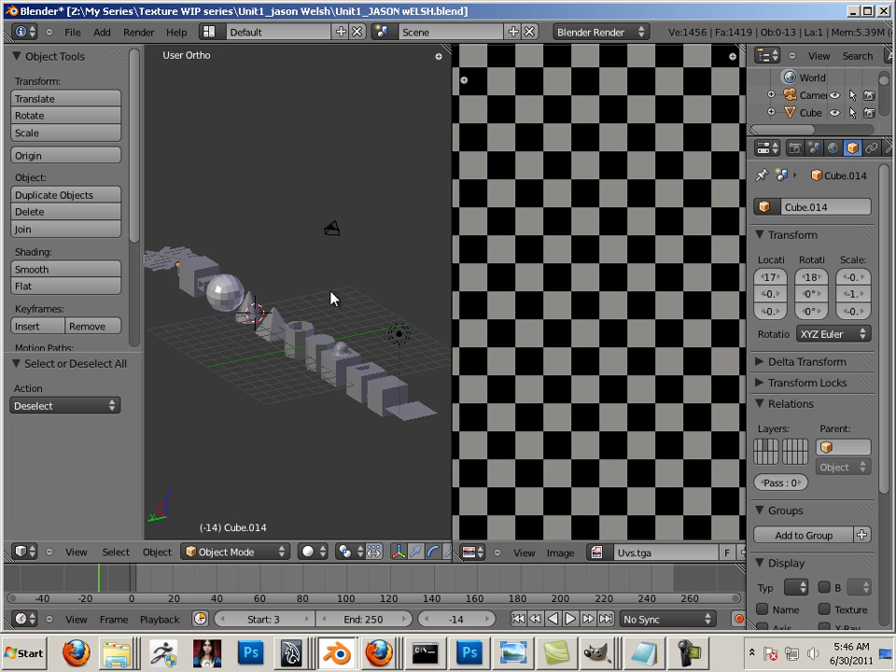
left_click_drag(452, 272, 664, 304)
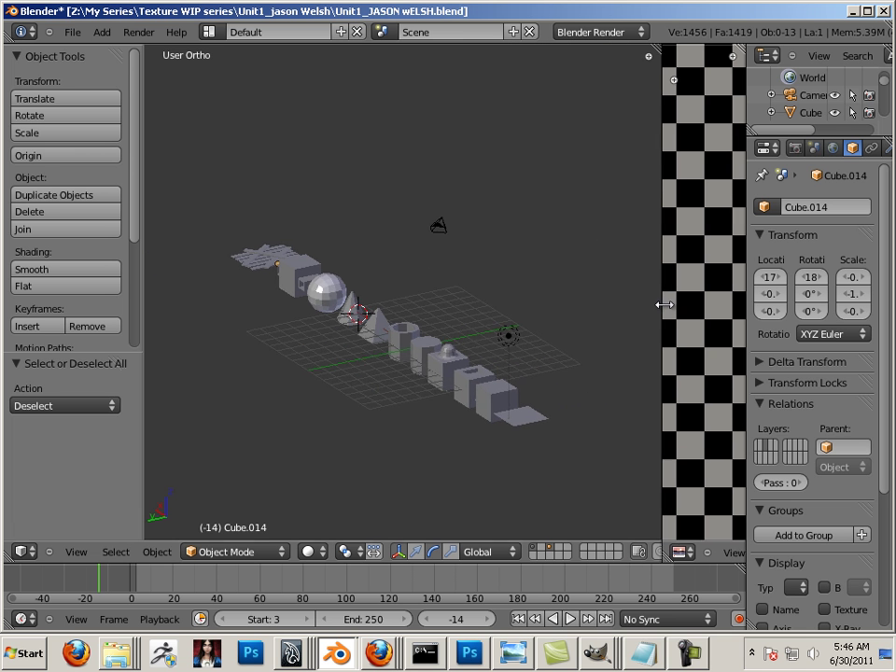
middle_click_drag(551, 376, 269, 367)
scroll(432, 386, "up", 5)
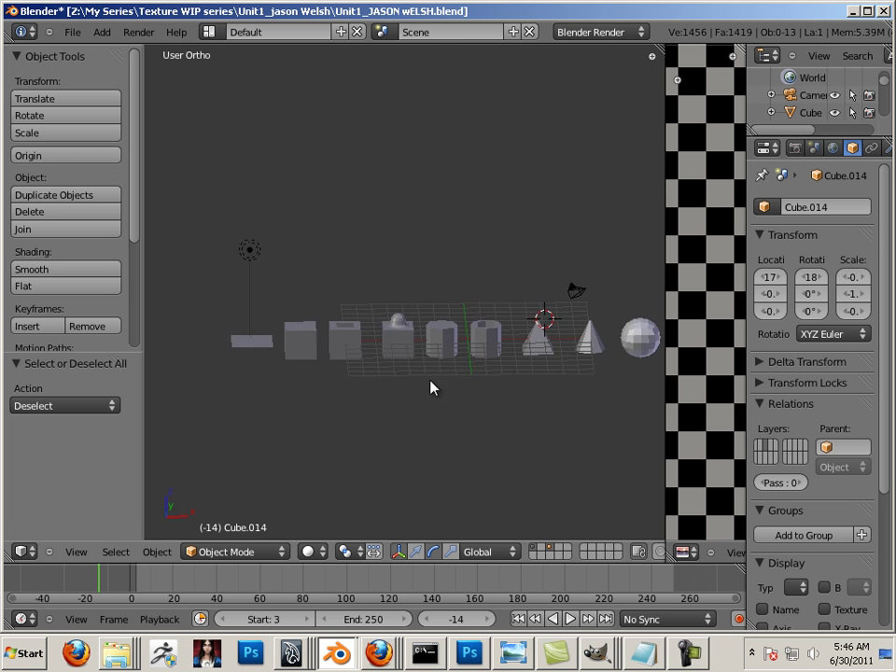
middle_click_drag(508, 322, 436, 355)
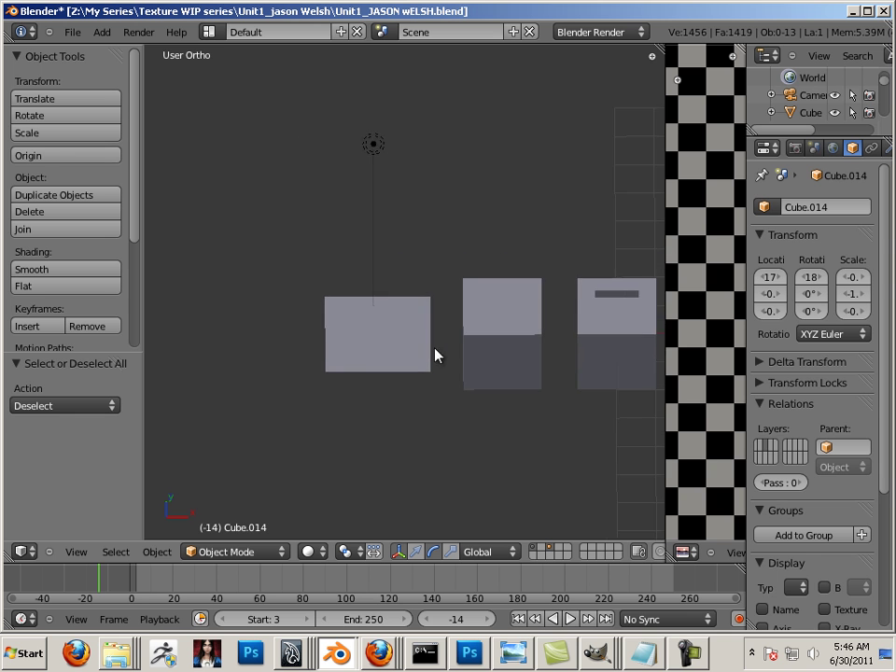
scroll(402, 406, "up", 5)
right_click(403, 408)
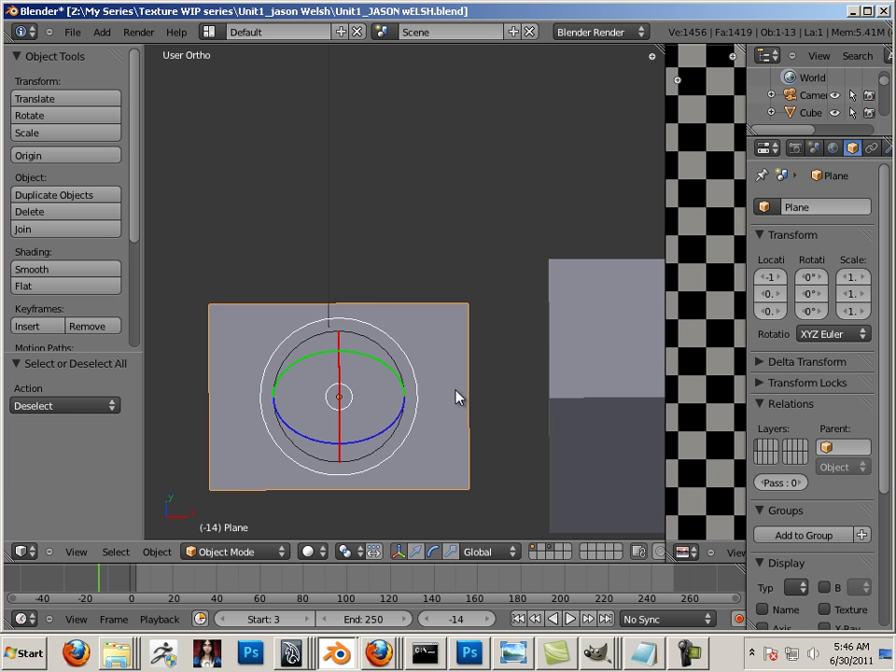
scroll(456, 396, "down", 2)
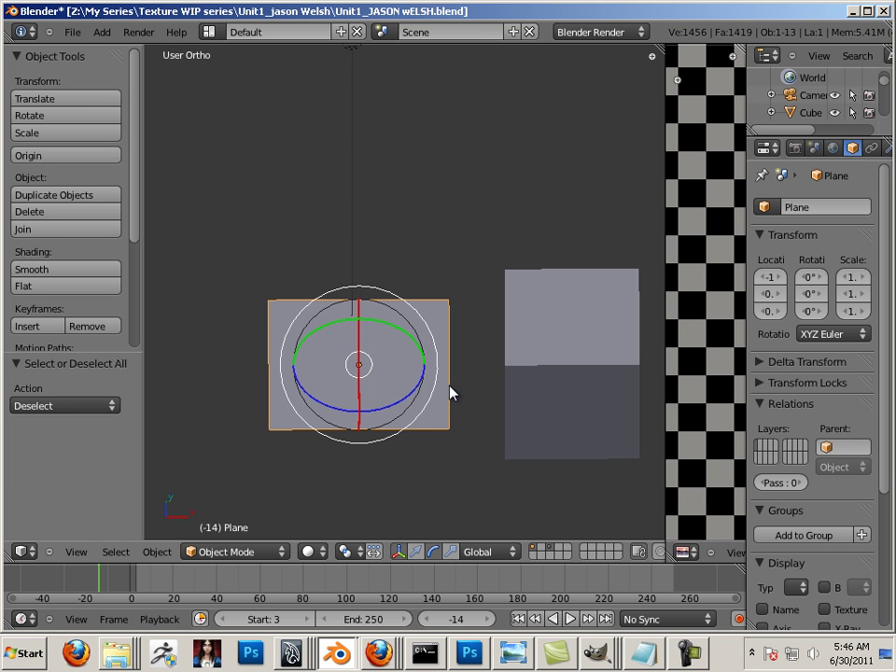
scroll(436, 391, "down", 2)
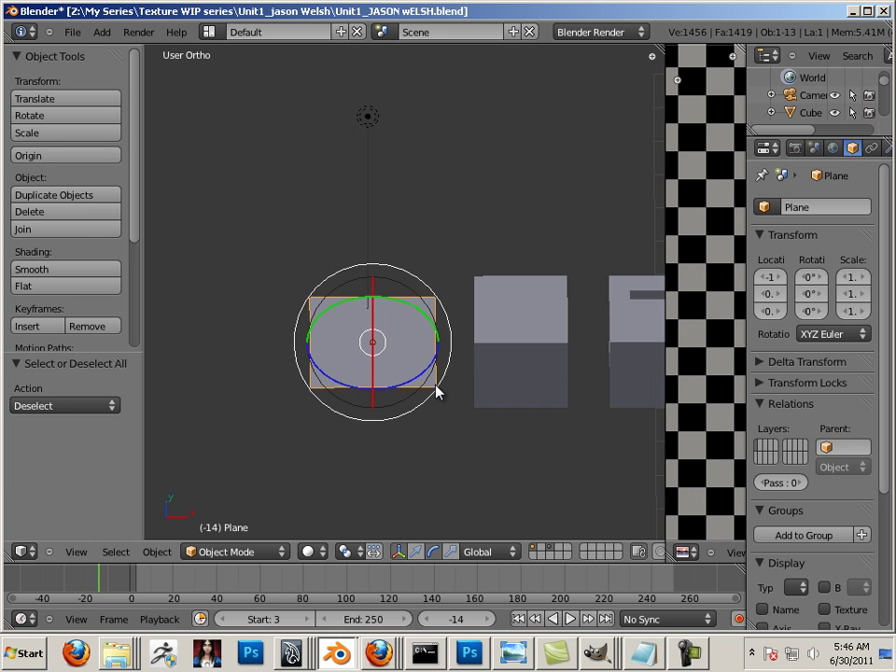
mouse_move(467, 450)
middle_mouse_down()
mouse_move(465, 436)
mouse_move(484, 437)
mouse_move(474, 479)
mouse_move(458, 463)
middle_mouse_up()
key("a")
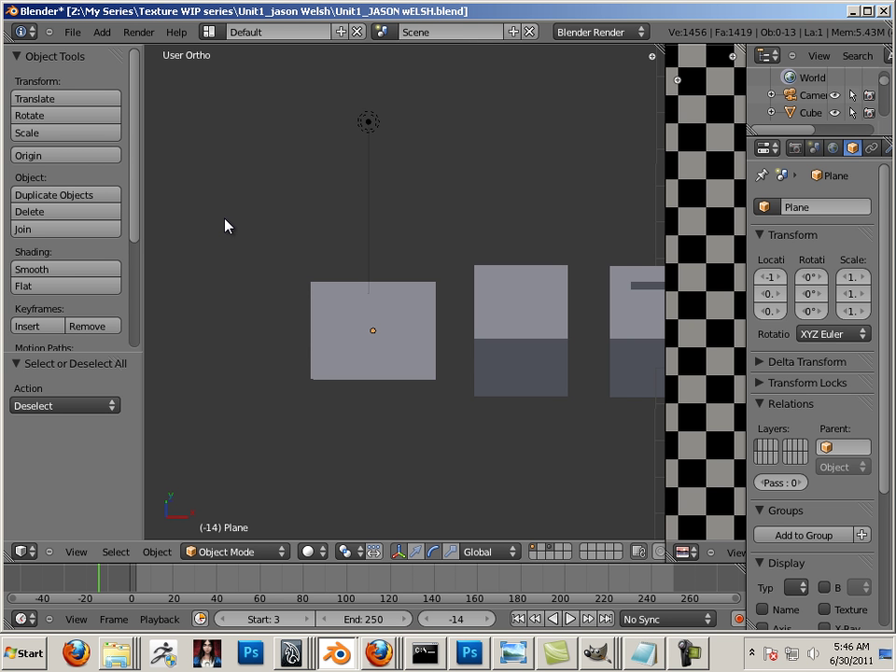
left_click_drag(232, 268, 439, 448)
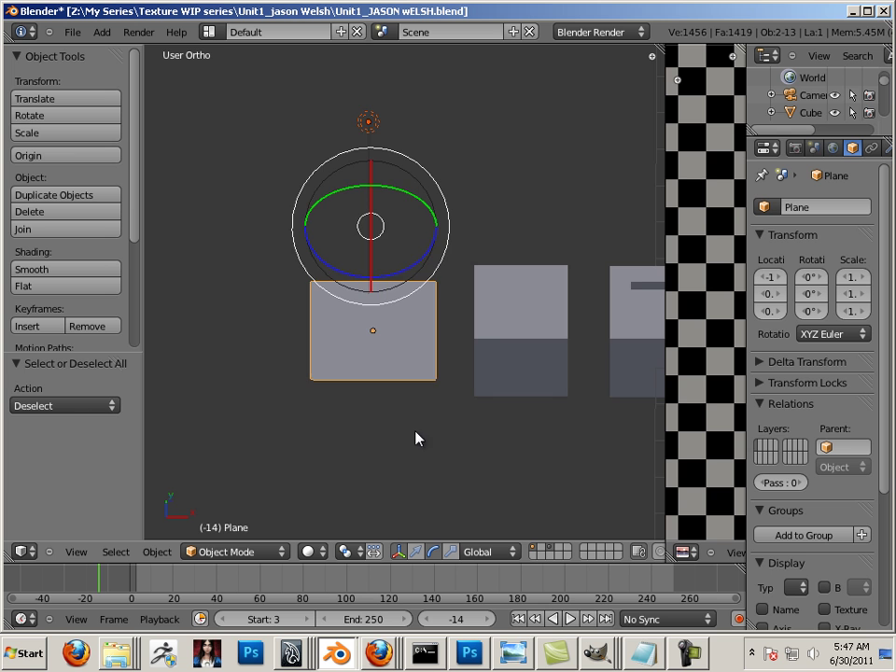
middle_click_drag(428, 440, 378, 462, "shift")
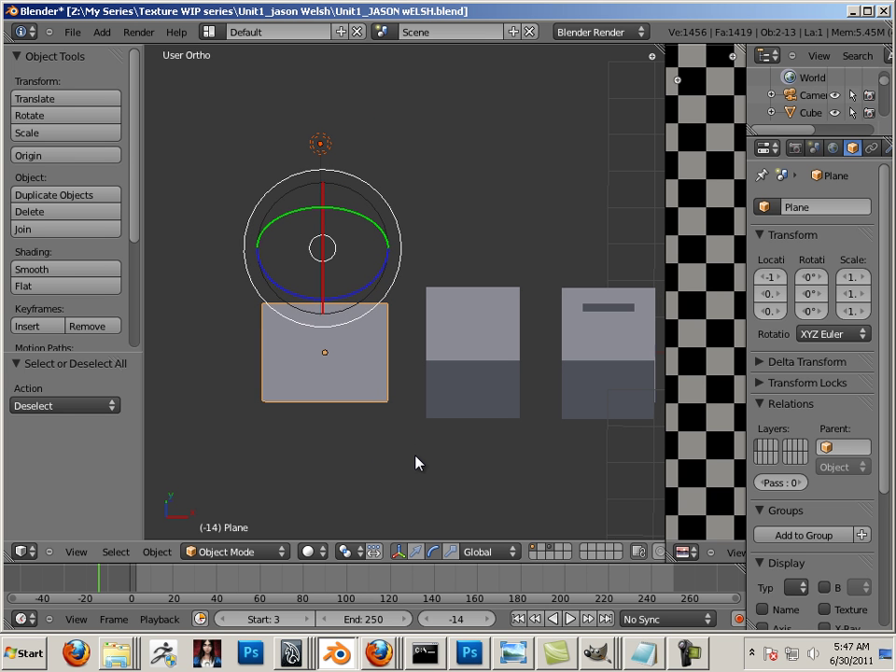
key("a")
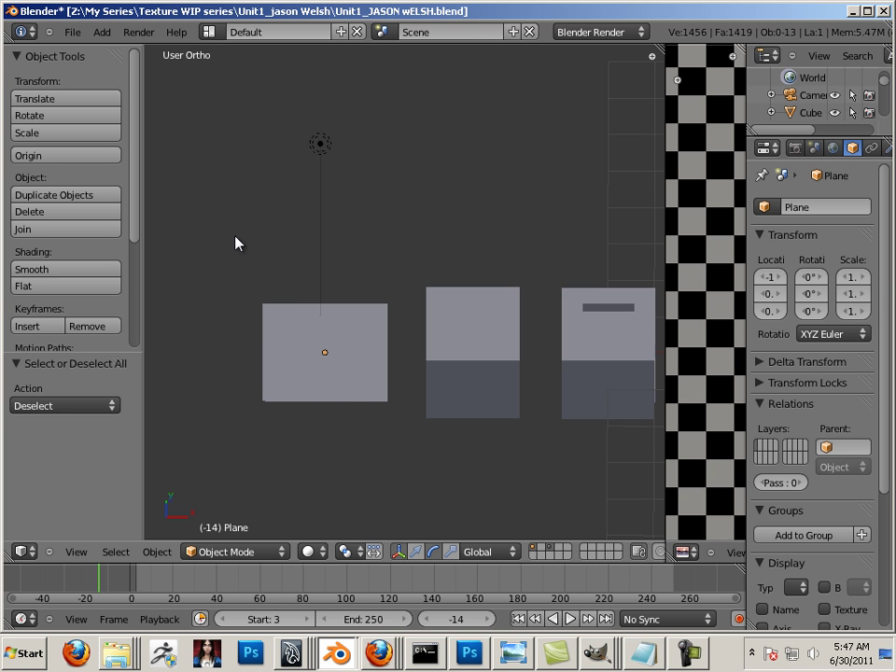
- Box-select the plane together with the small object above it, then zoom in
left_click_drag(227, 242, 407, 473)
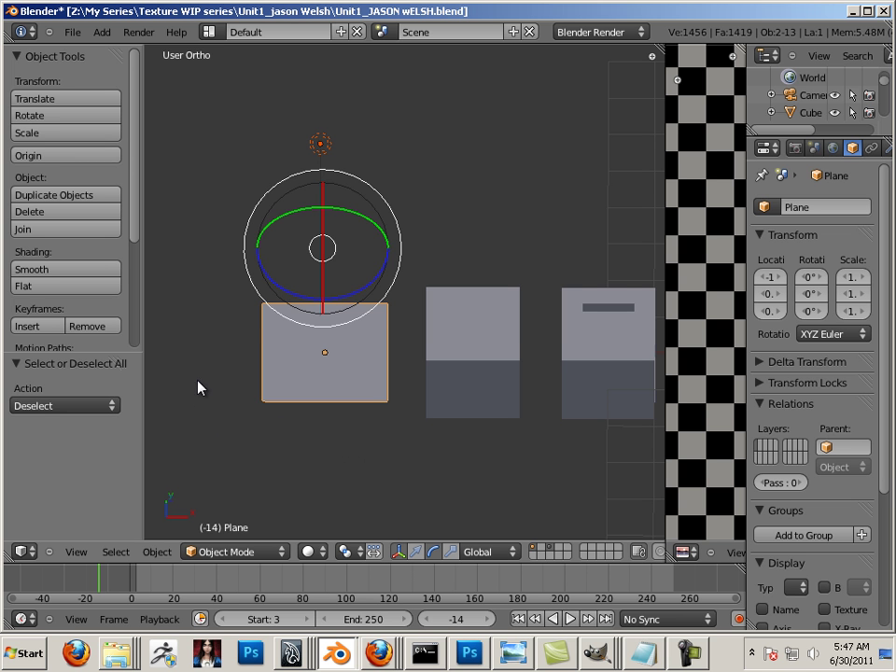
scroll(198, 388, "up", 2)
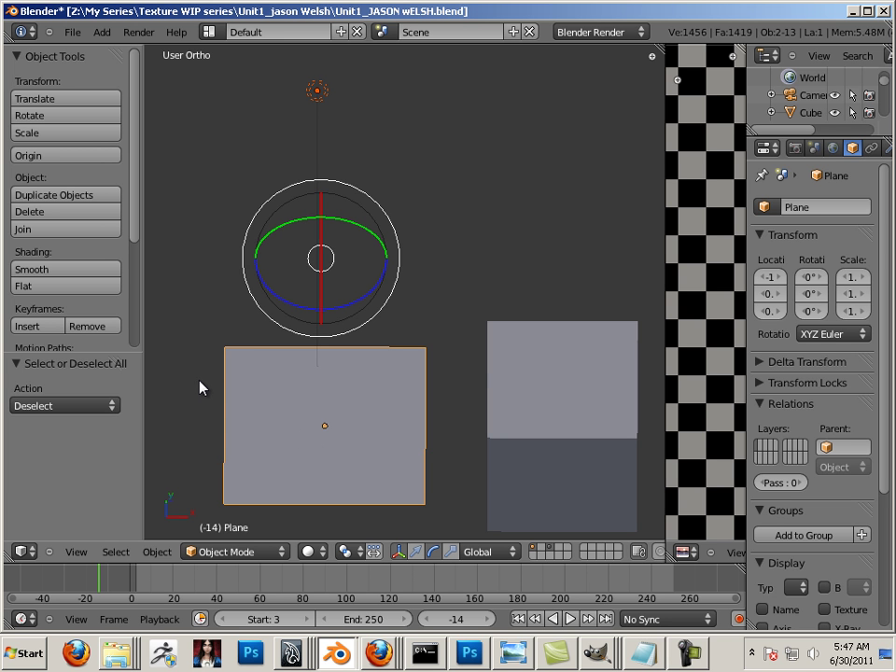
- Switch to Top Ortho view (Numpad 7), then pan and zoom so the plane is centred
scroll(208, 360, "down", 3)
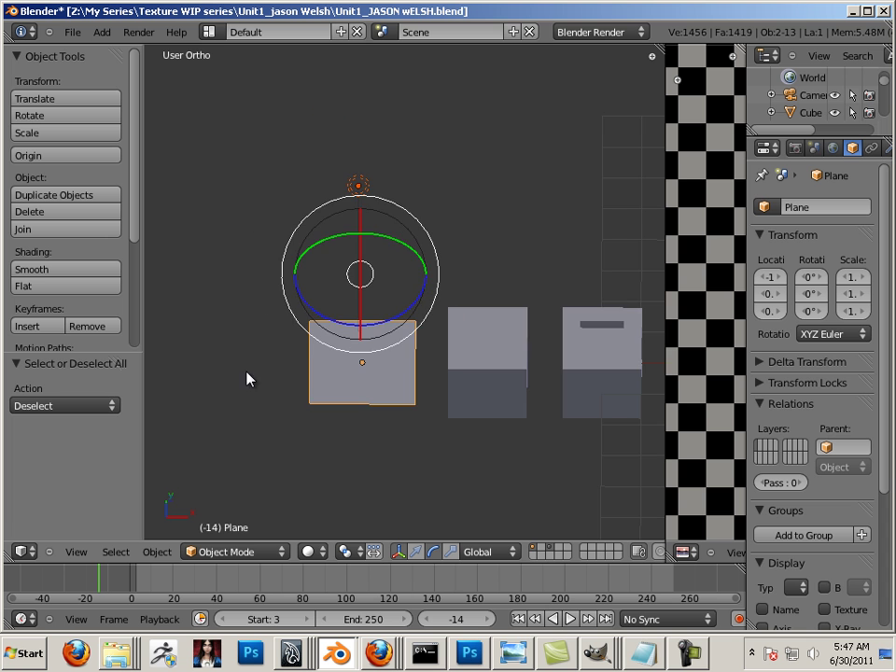
middle_click_drag(220, 366, 375, 474)
key("KP_1")
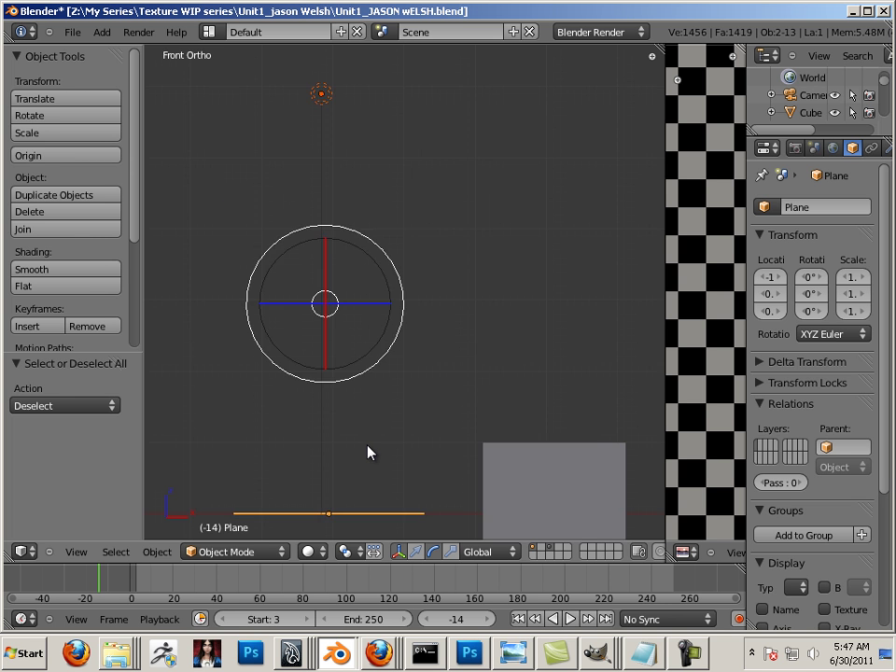
key("KP_3")
key("KP_7")
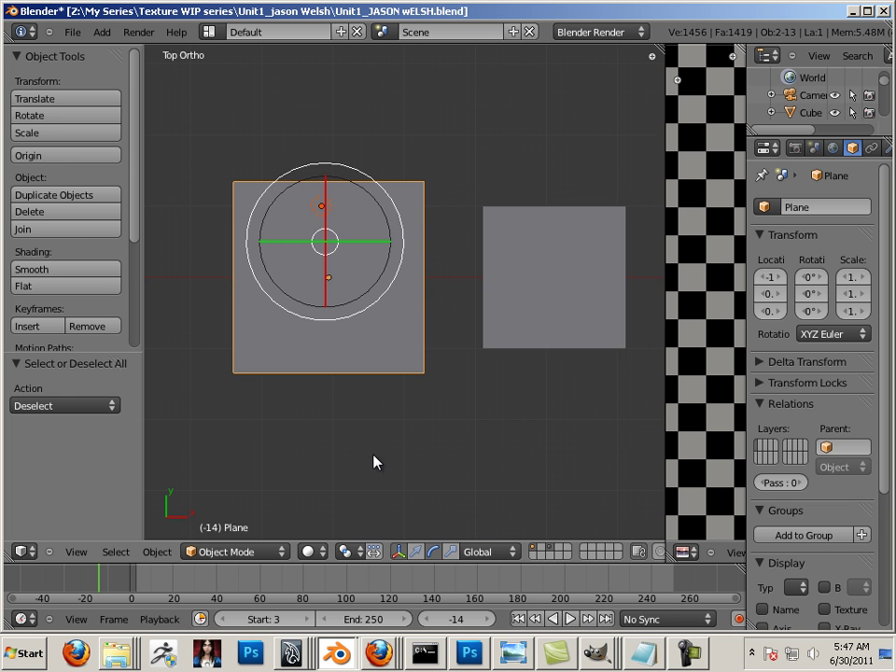
middle_click_drag(374, 462, 434, 496, "shift")
scroll(504, 512, "up", 4)
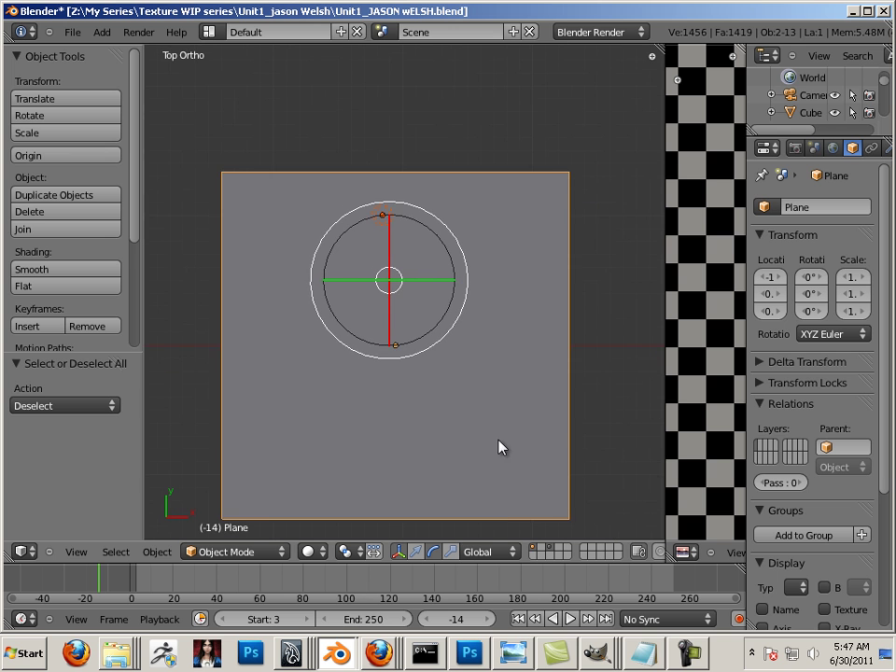
scroll(509, 444, "down", 2)
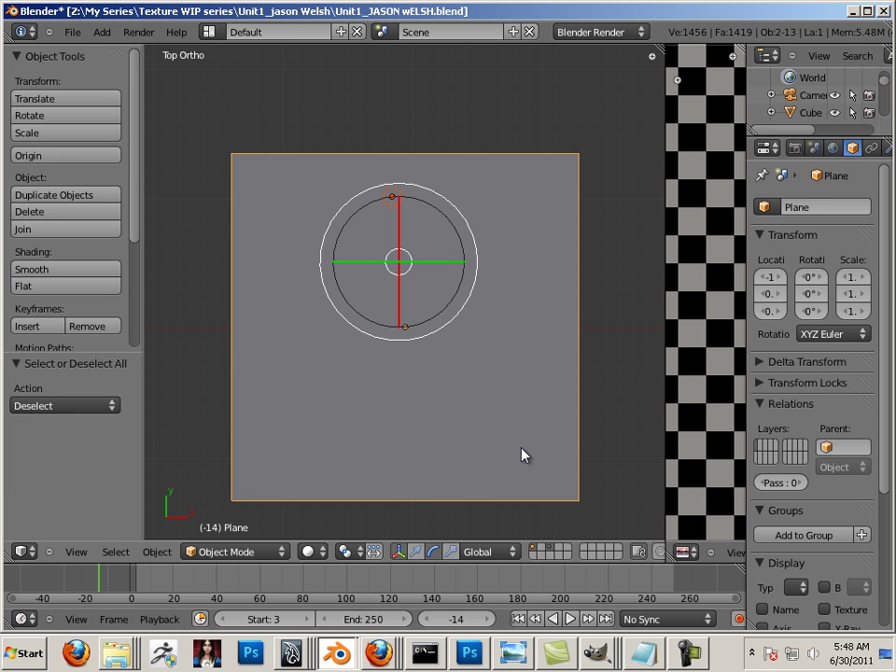
key("KP_1")
key("KP_3")
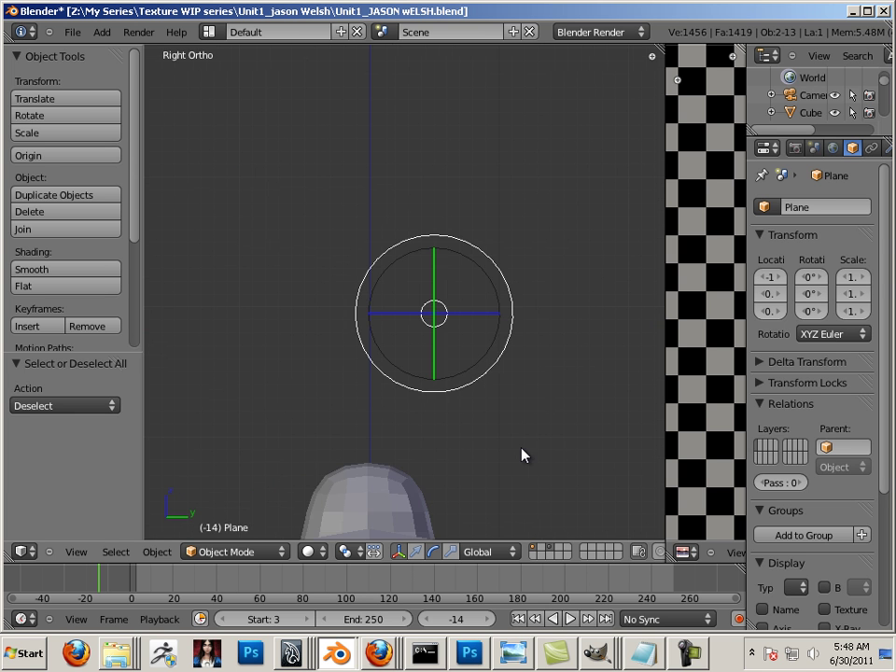
key("KP_7")
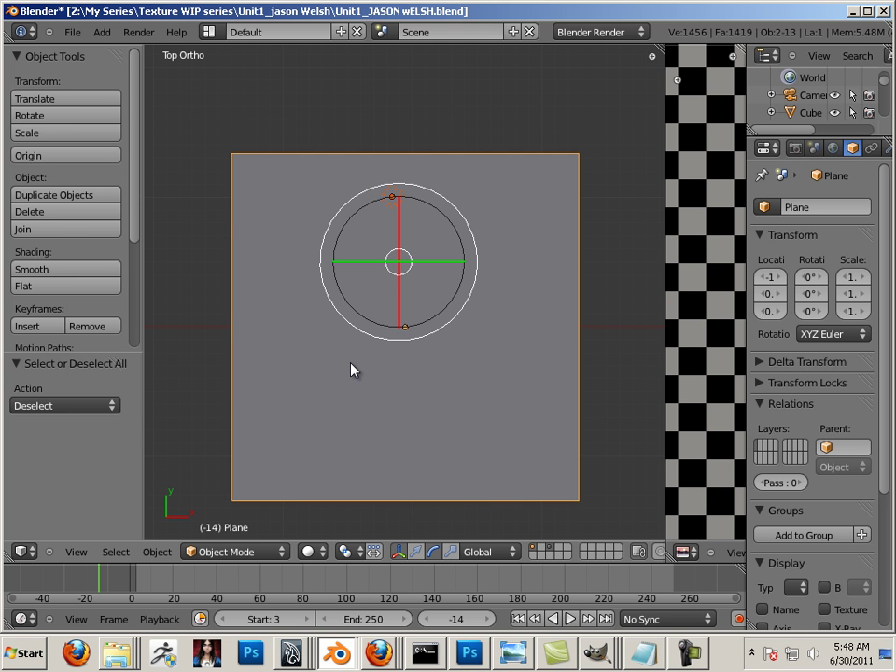
scroll(351, 370, "down", 3)
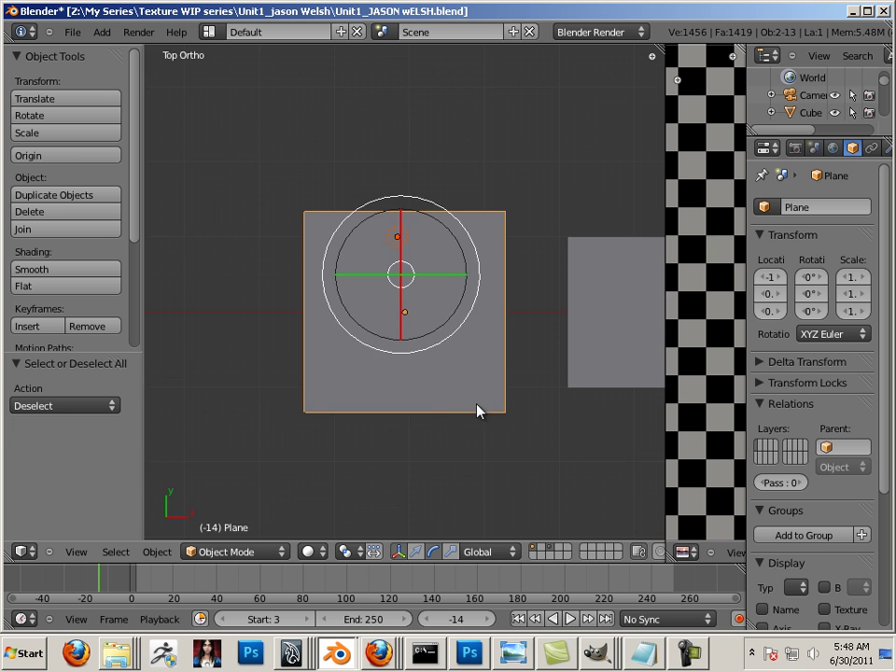
middle_click_drag(477, 411, 392, 438, "shift")
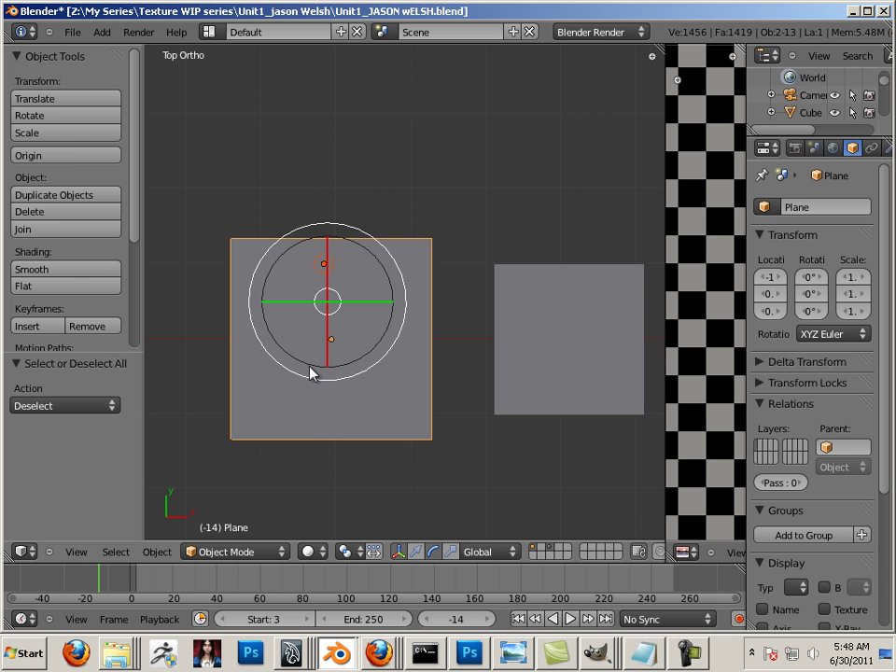
- In Edit Mode, select all of the plane and unwrap it with Project From View
key("Tab")
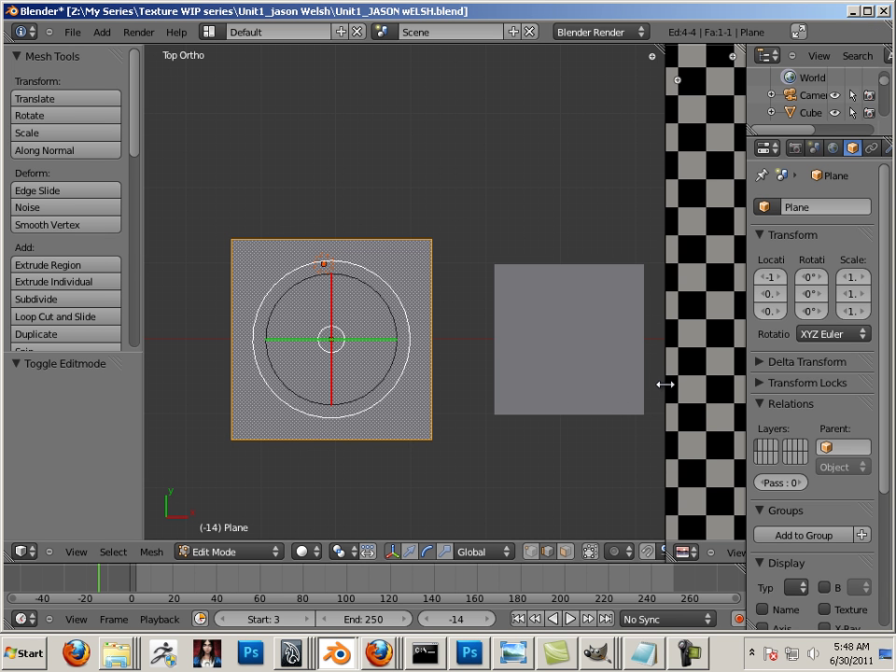
left_click_drag(664, 383, 588, 381)
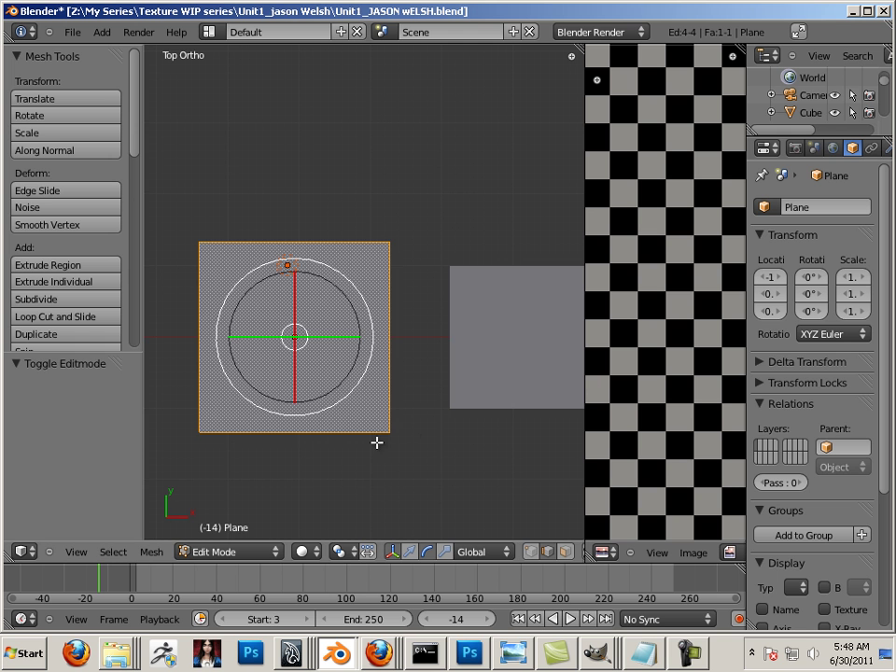
key("a")
key("a")
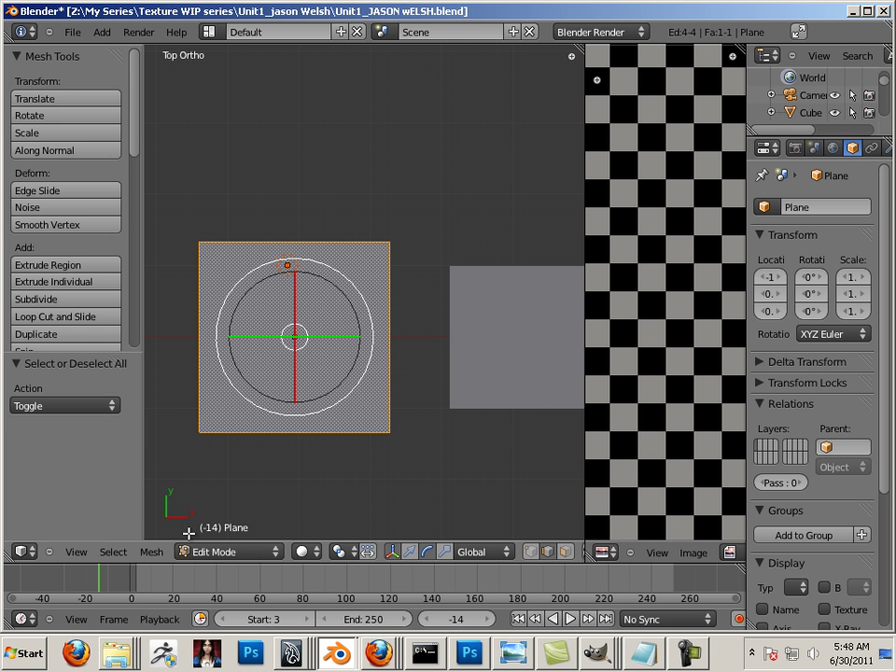
key("u")
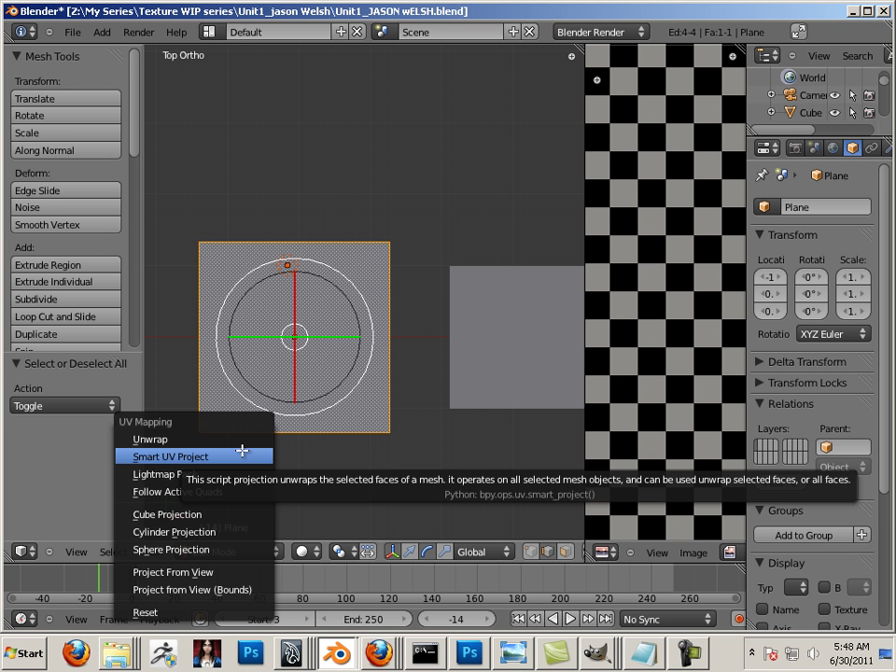
left_click(229, 571)
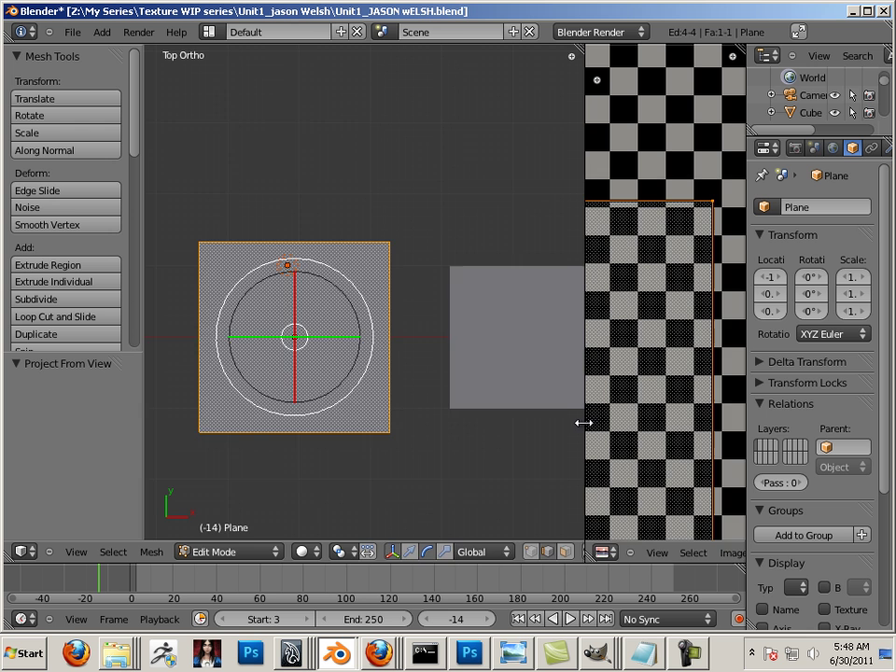
left_click_drag(583, 422, 190, 410)
- Set viewport shading to Textured so the plane shows the checker, then widen the UV editor
scroll(342, 414, "down", 3)
scroll(342, 414, "down", 1)
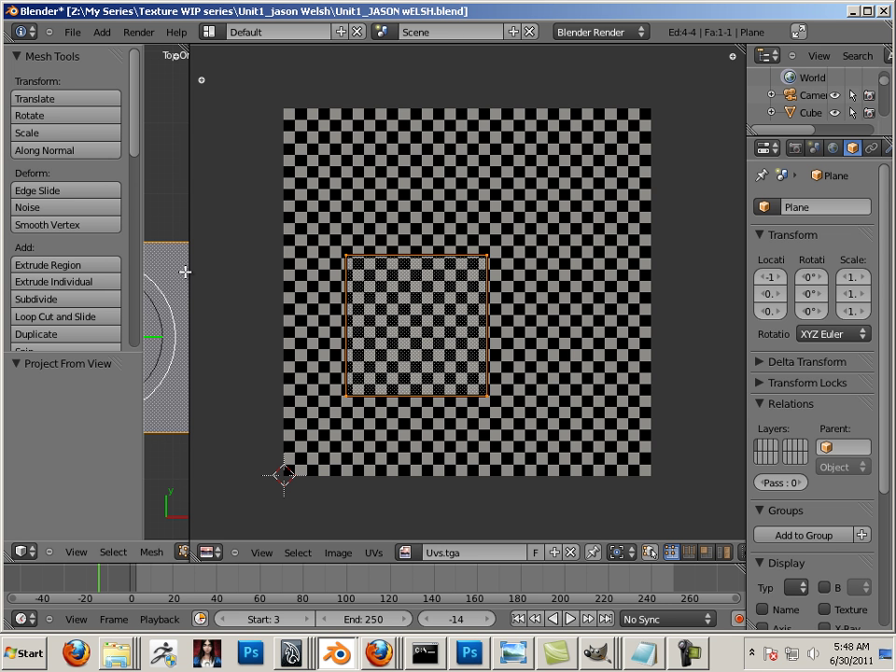
left_click_drag(189, 271, 557, 320)
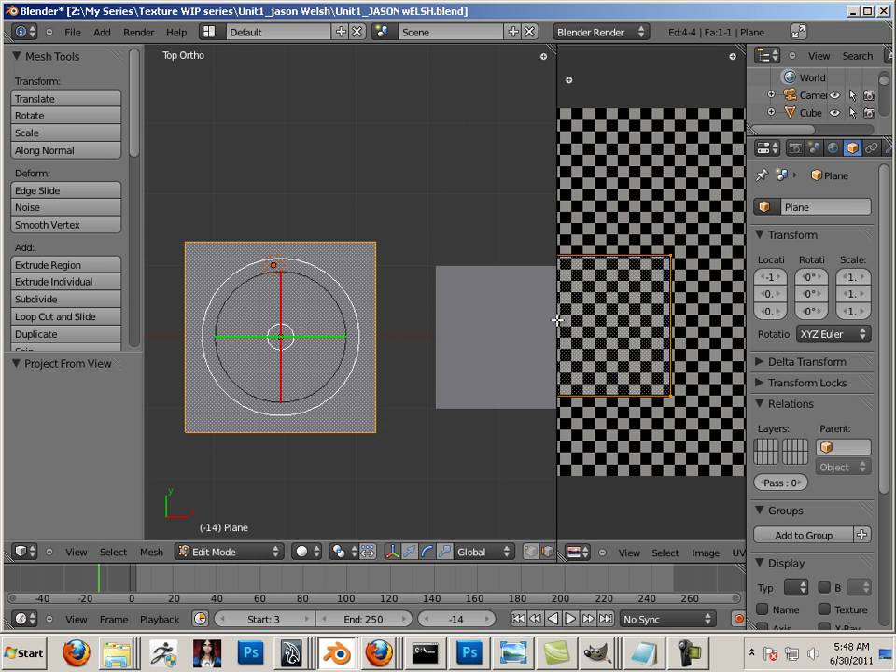
left_click(306, 551)
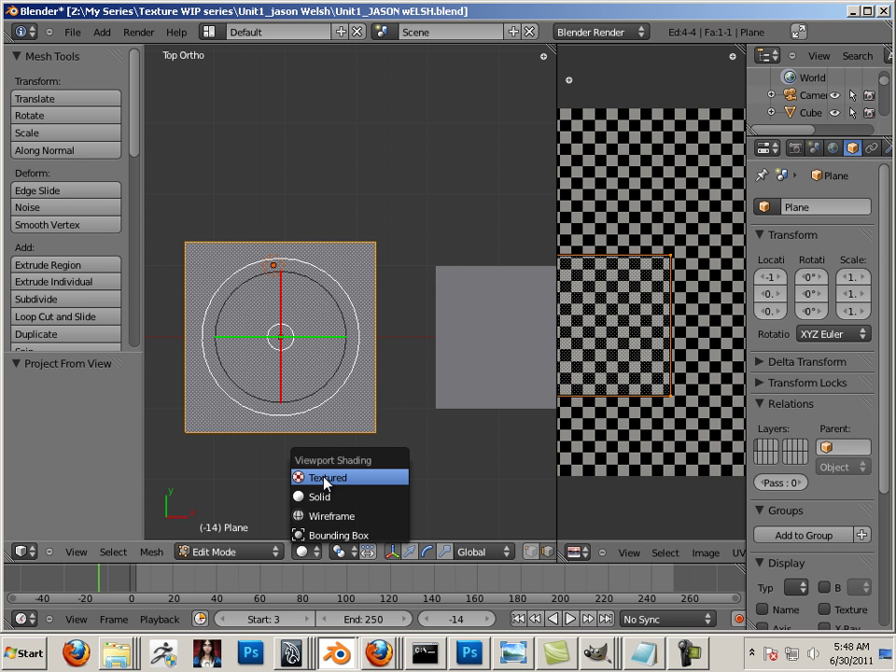
left_click(325, 478)
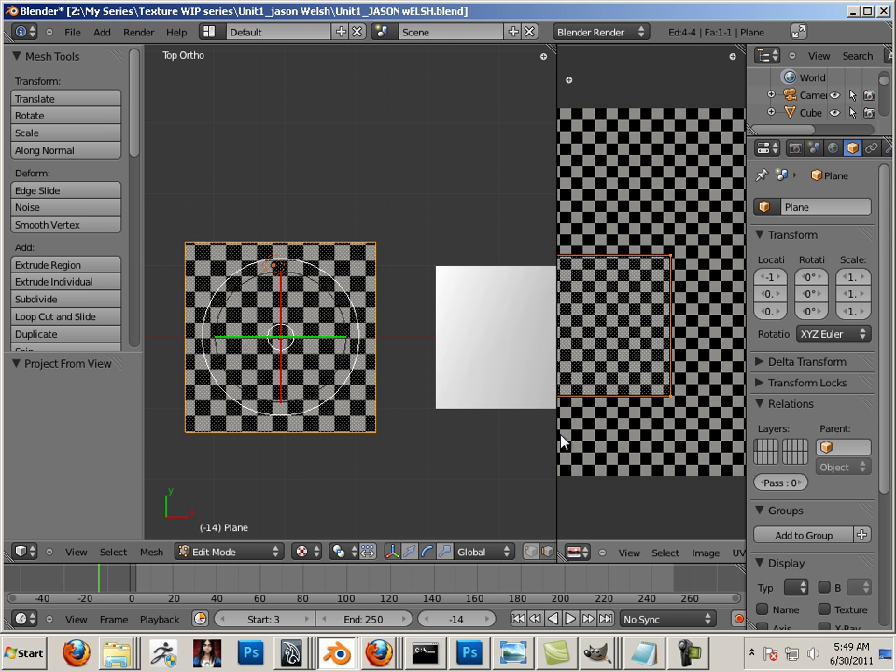
left_click_drag(555, 434, 298, 408)
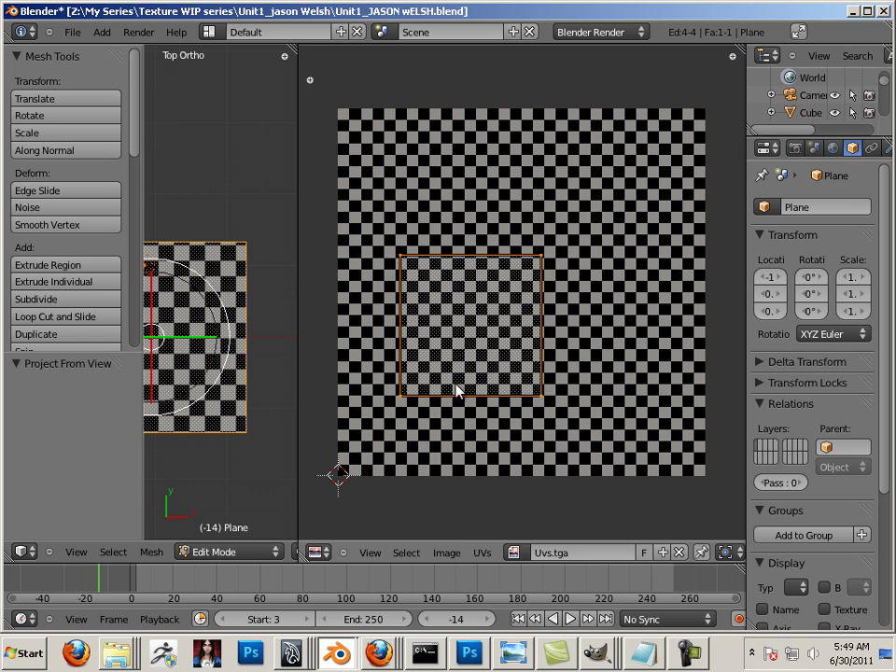
- Select the plane's UV island, then scale it up and move it over the checker image
right_click(489, 339)
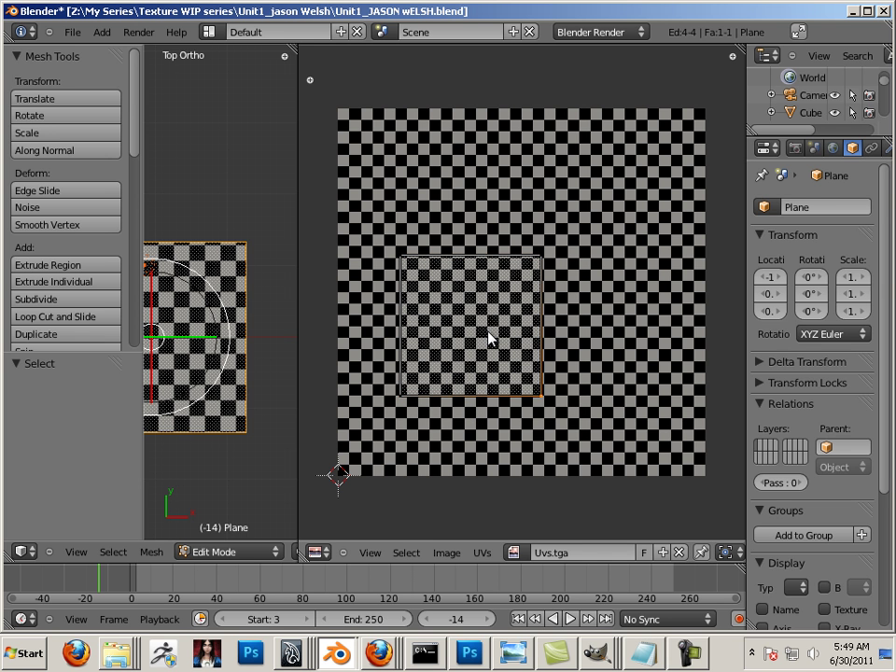
key("l")
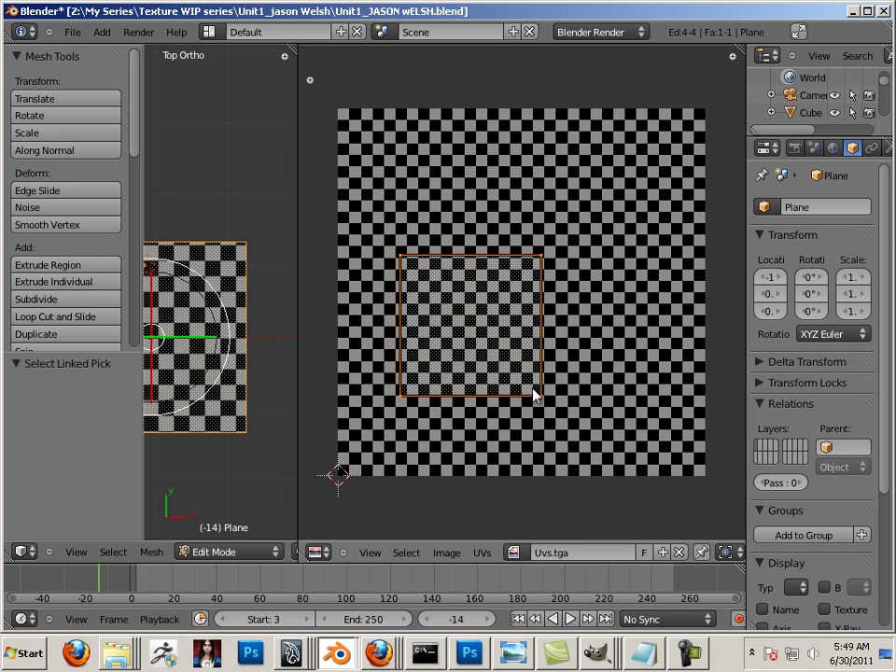
key("s")
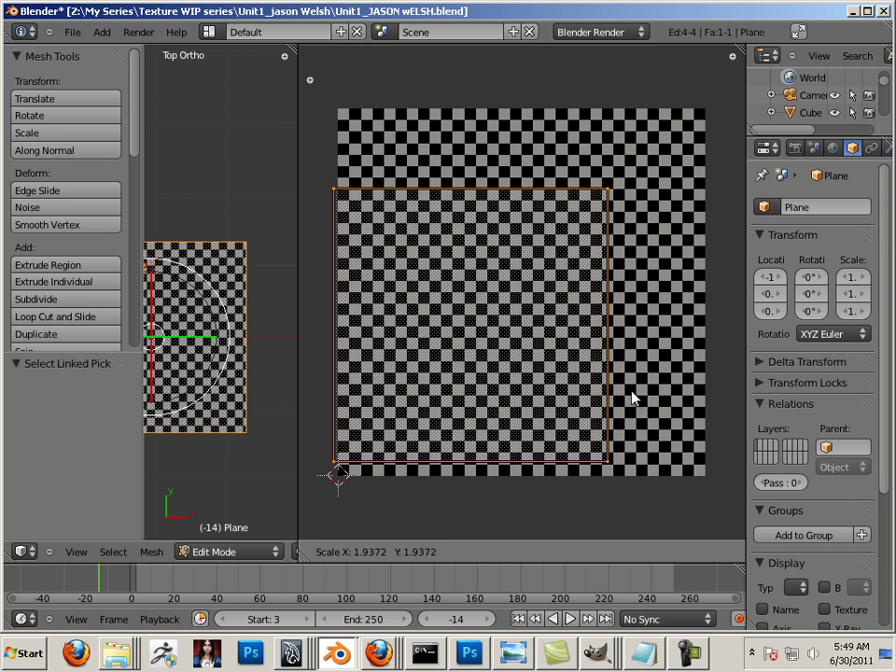
left_click(684, 409)
key("g")
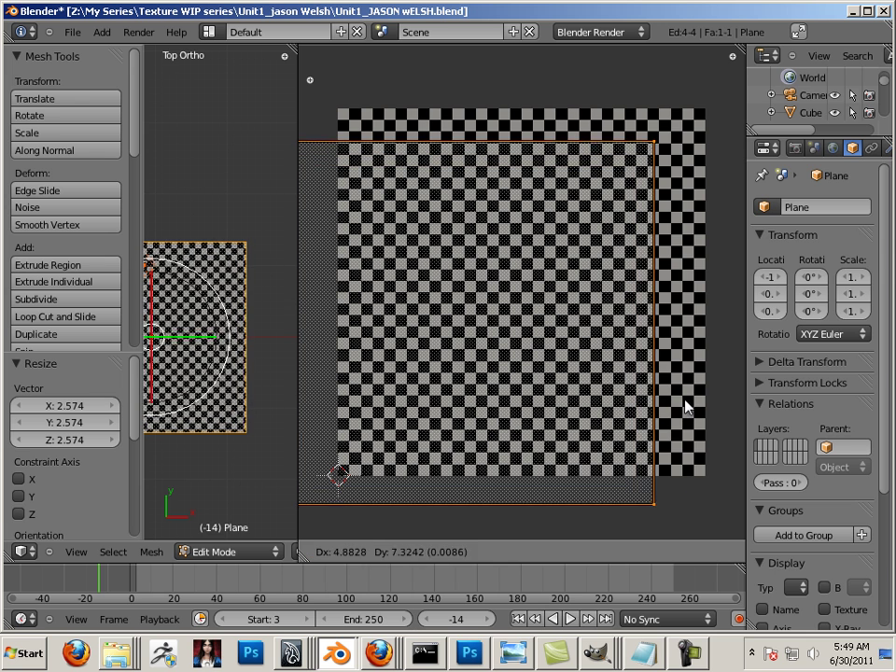
left_click(732, 377)
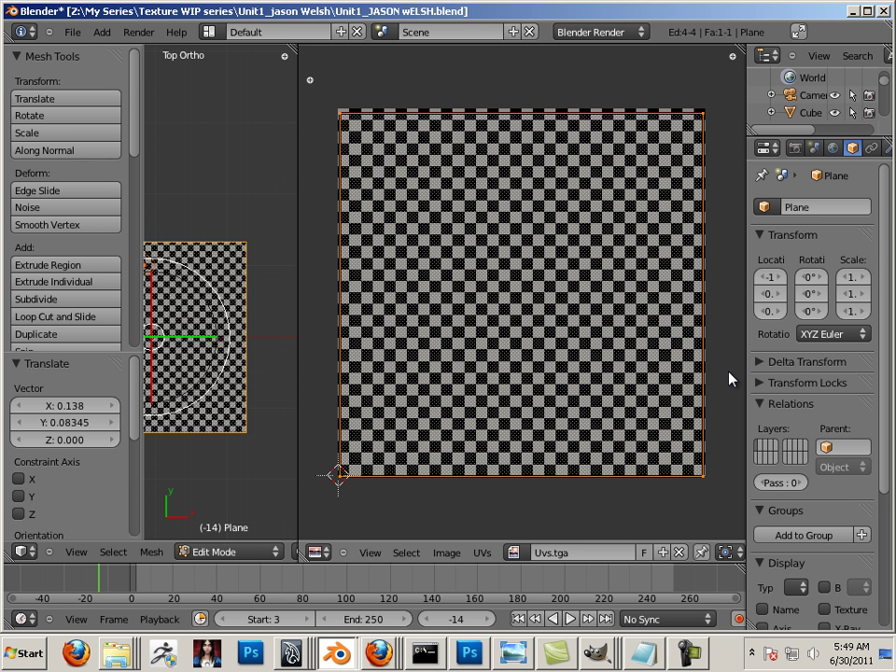
- Slightly scale and nudge the island upward until its edges match the image borders
key("s")
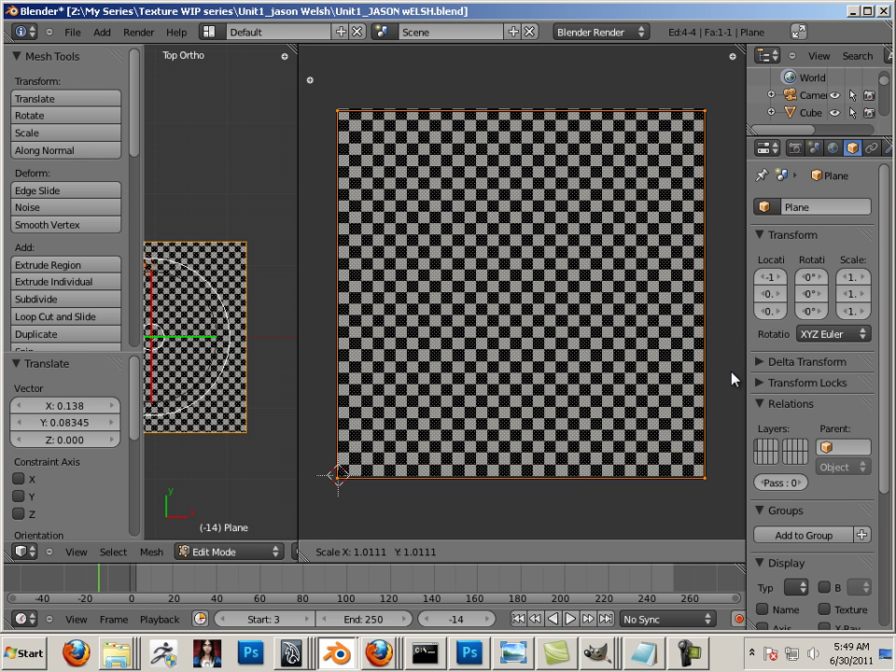
left_click(733, 378)
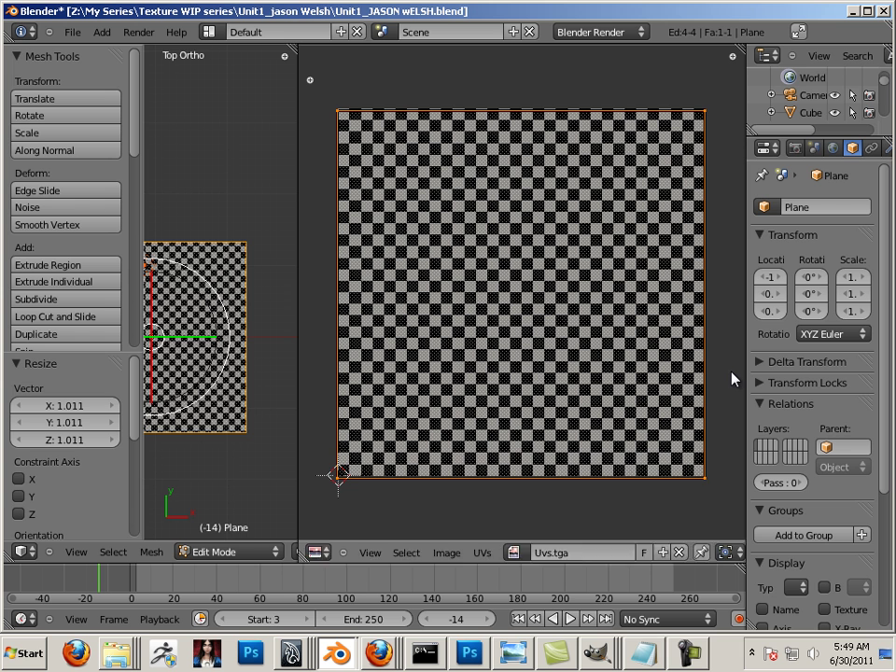
key("g")
left_click(732, 376)
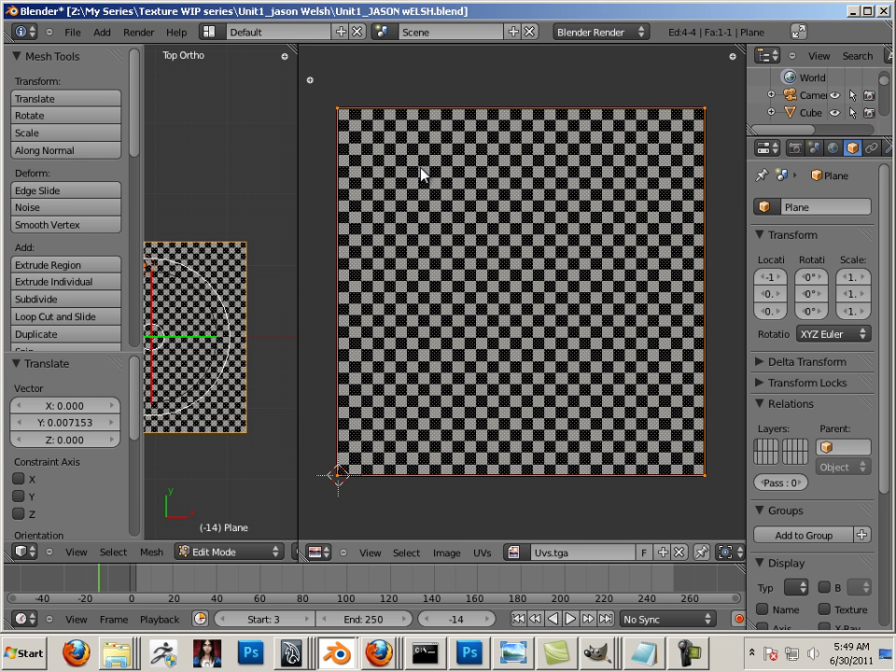
scroll(350, 207, "down", 1)
- Widen the 3D view, then pan, orbit and zoom to a close near-front view of the white cube
scroll(350, 207, "down", 3)
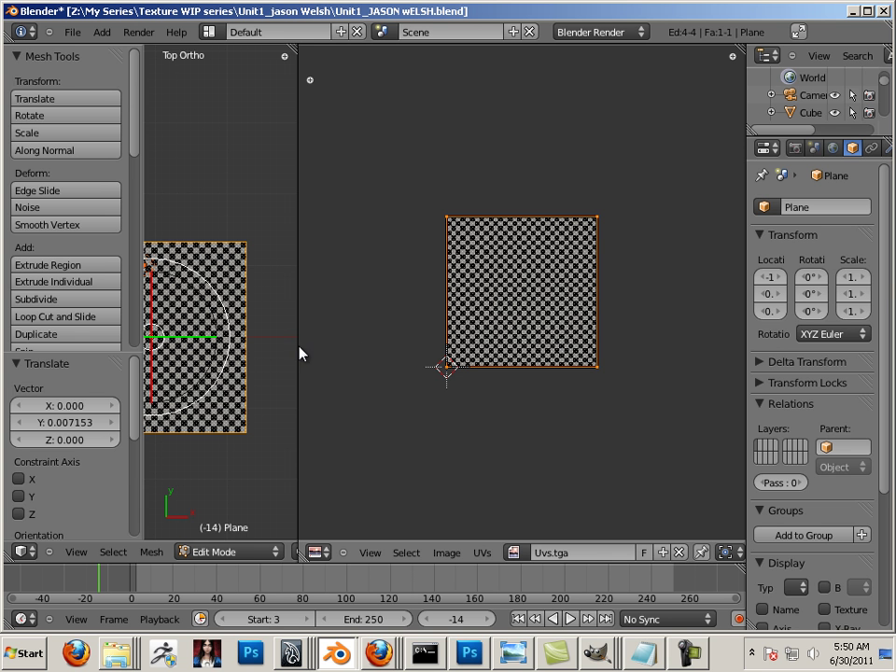
left_click_drag(297, 347, 541, 378)
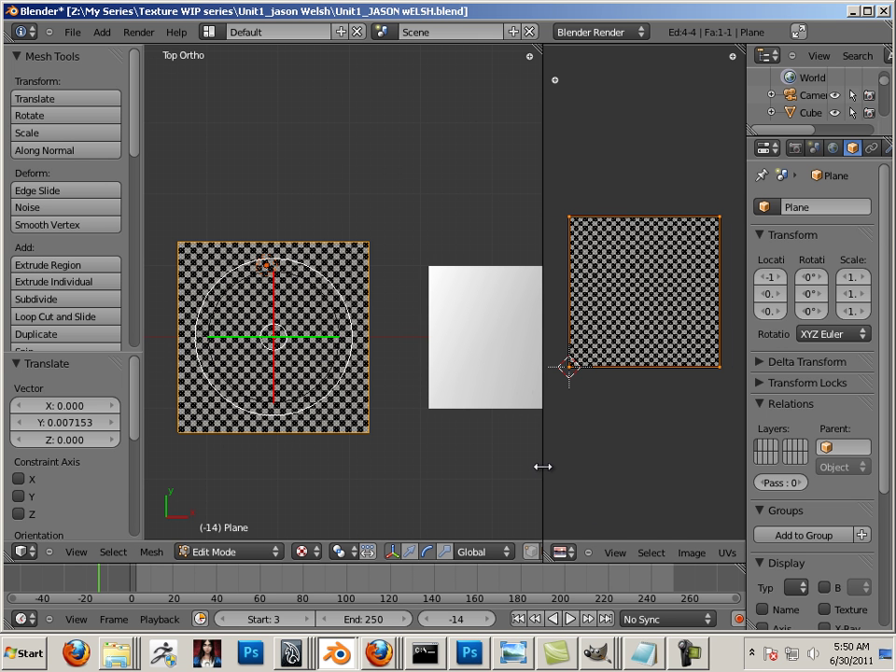
left_click_drag(543, 466, 585, 484)
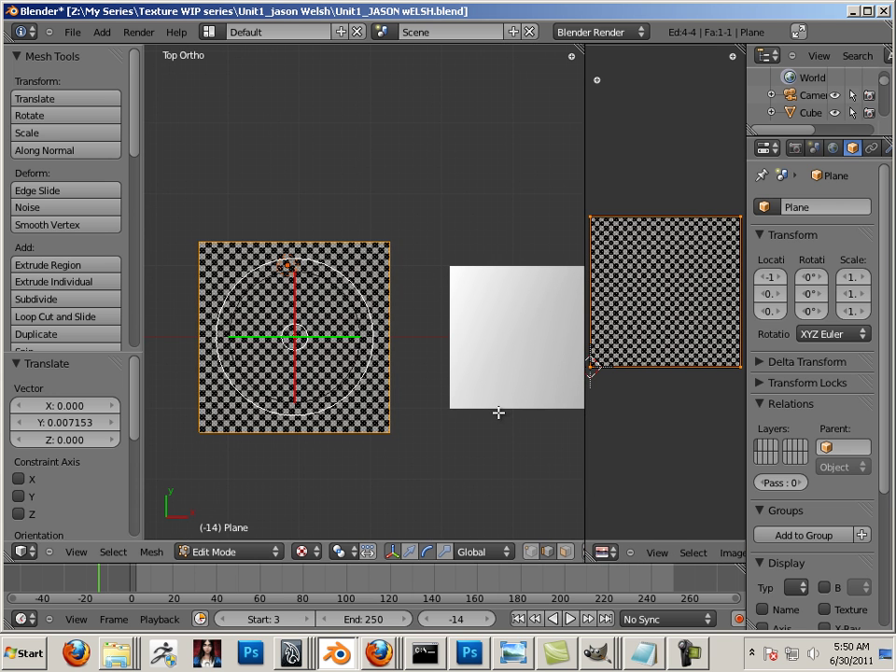
middle_click_drag(498, 411, 430, 414, "shift")
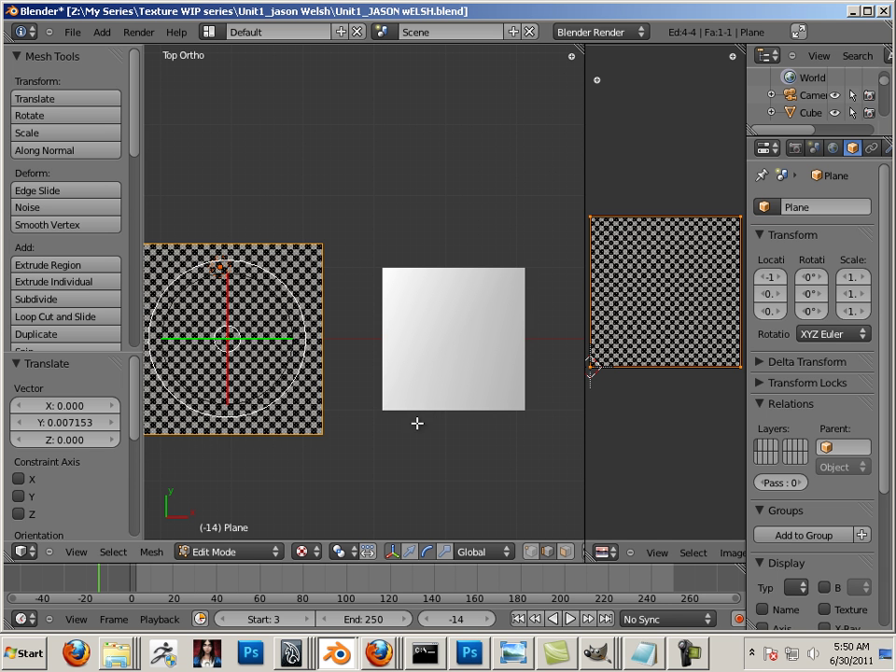
mouse_move(404, 460)
middle_mouse_down()
mouse_move(404, 430)
mouse_move(418, 464)
middle_mouse_up()
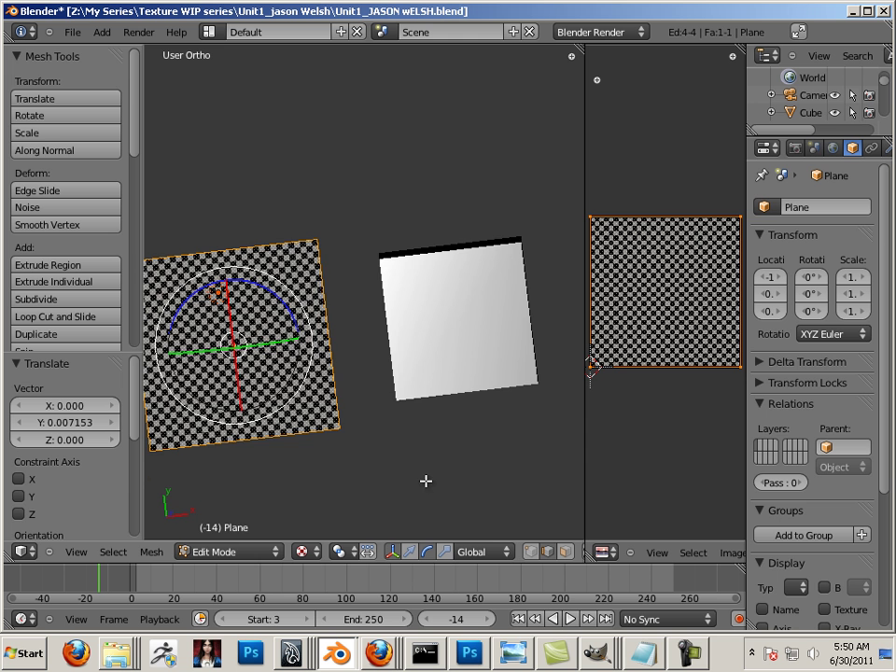
middle_click_drag(426, 479, 400, 380)
middle_click_drag(497, 494, 413, 354, "shift")
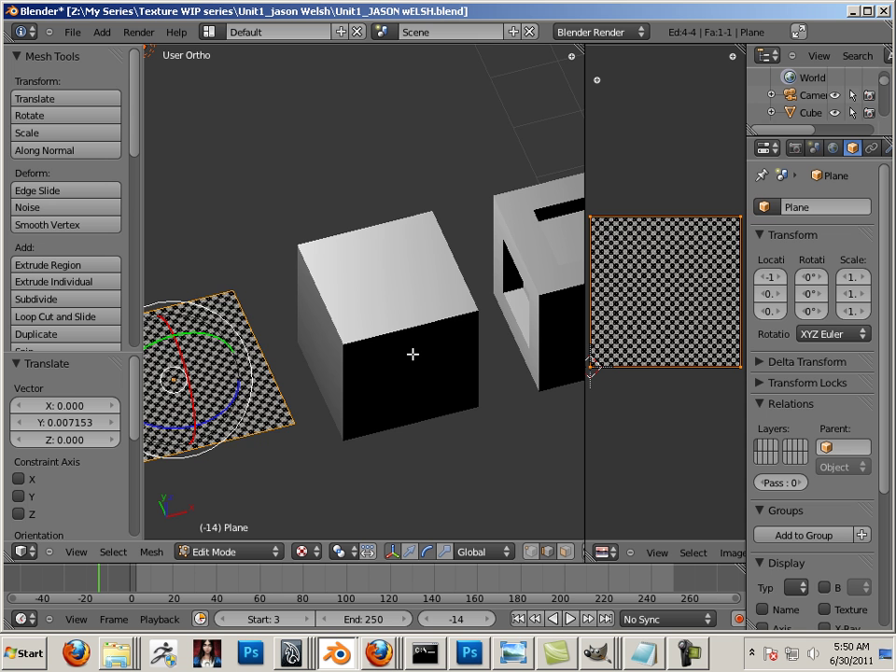
middle_click_drag(464, 386, 417, 418)
scroll(421, 374, "up", 2)
- Deselect the plane, return to Object Mode and select the white cube, Cube.001
key("a")
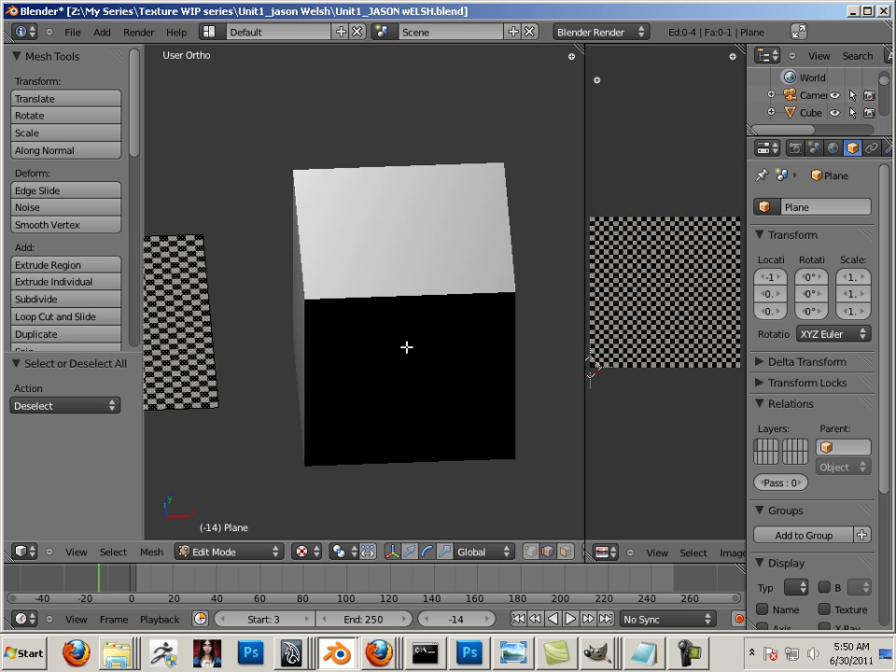
right_click(200, 315)
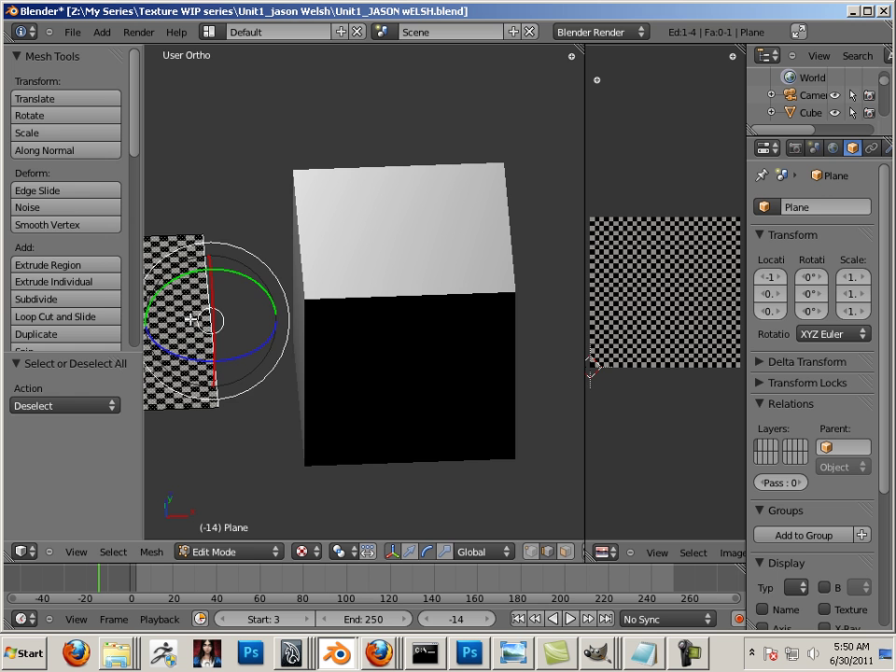
key("a")
key("Tab")
right_click(380, 306)
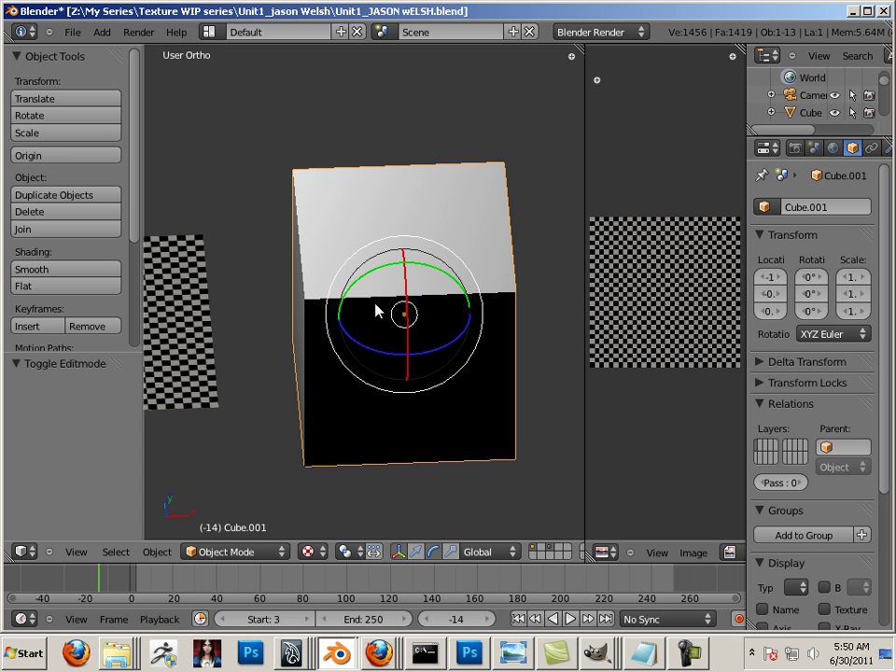
- Go to top view, orbit around the cube and widen the 3D view to show the neighbouring box
key("KP_7")
middle_click_drag(378, 325, 374, 443, "shift")
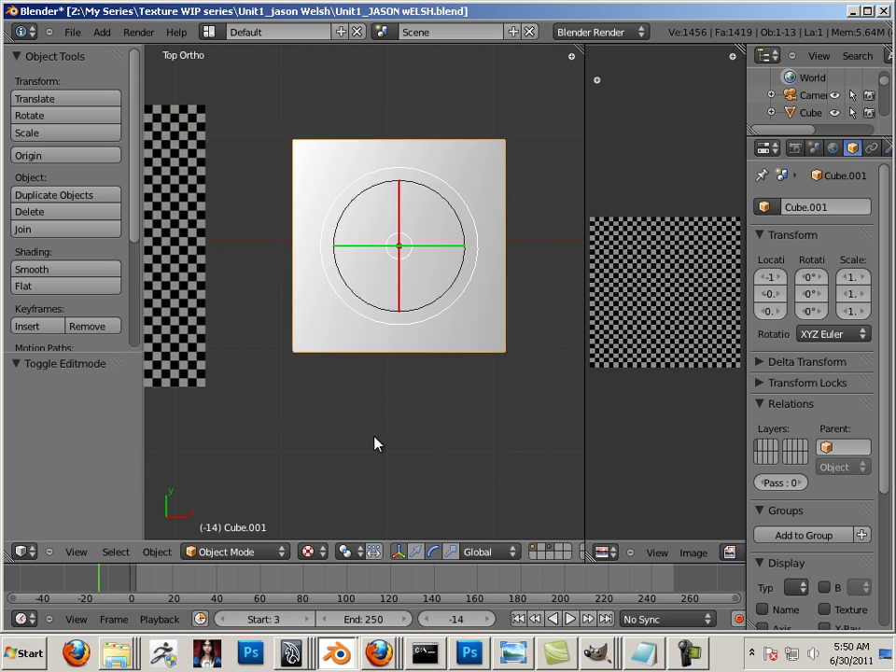
scroll(374, 443, "up", 2)
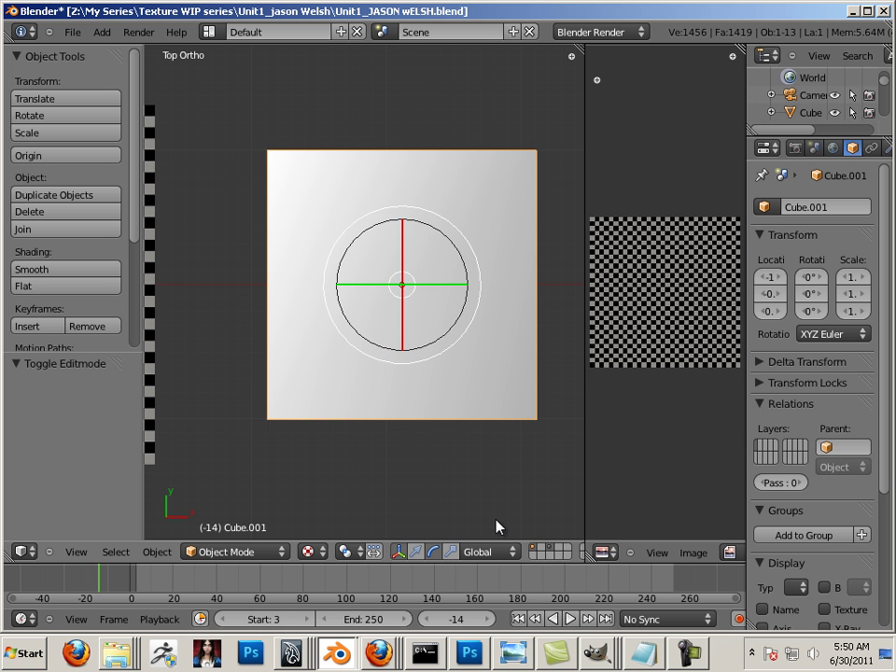
middle_click_drag(422, 471, 468, 494)
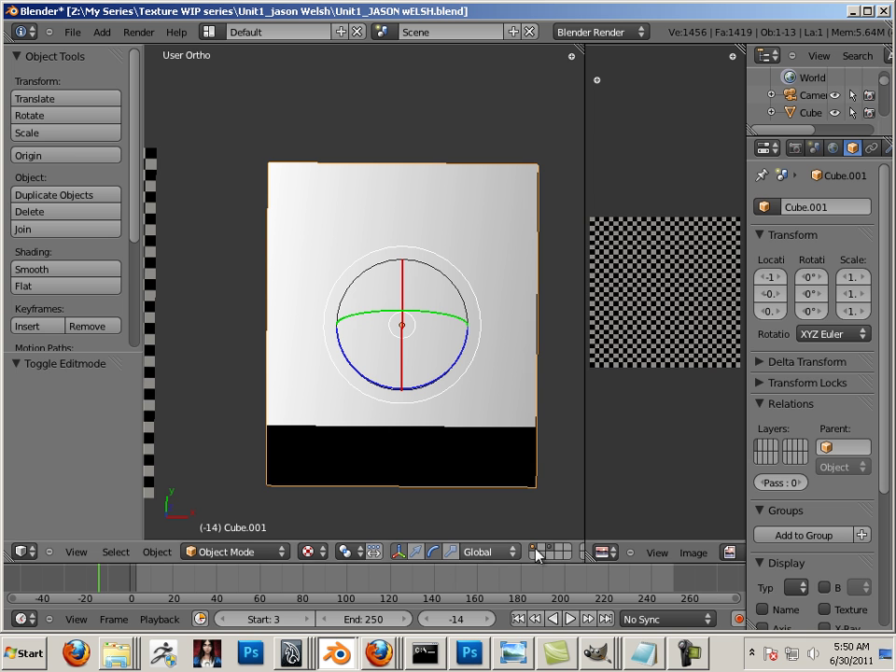
left_click_drag(585, 516, 650, 522)
scroll(634, 518, "down", 3)
middle_click_drag(651, 523, 599, 509)
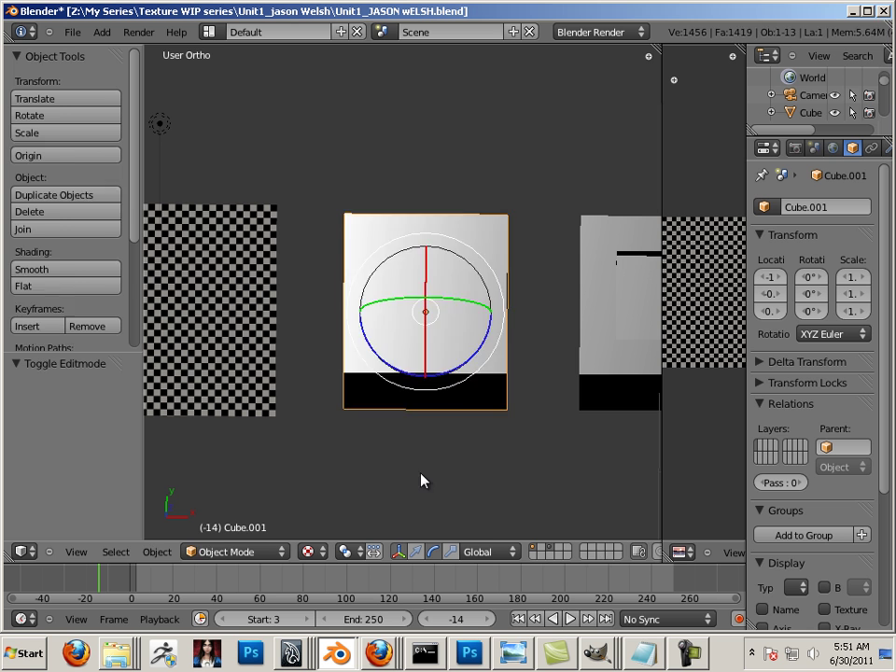
- Enter Edit Mode on the cube, clear the selection and switch to face select mode
key("Tab")
left_click(441, 292)
key("a")
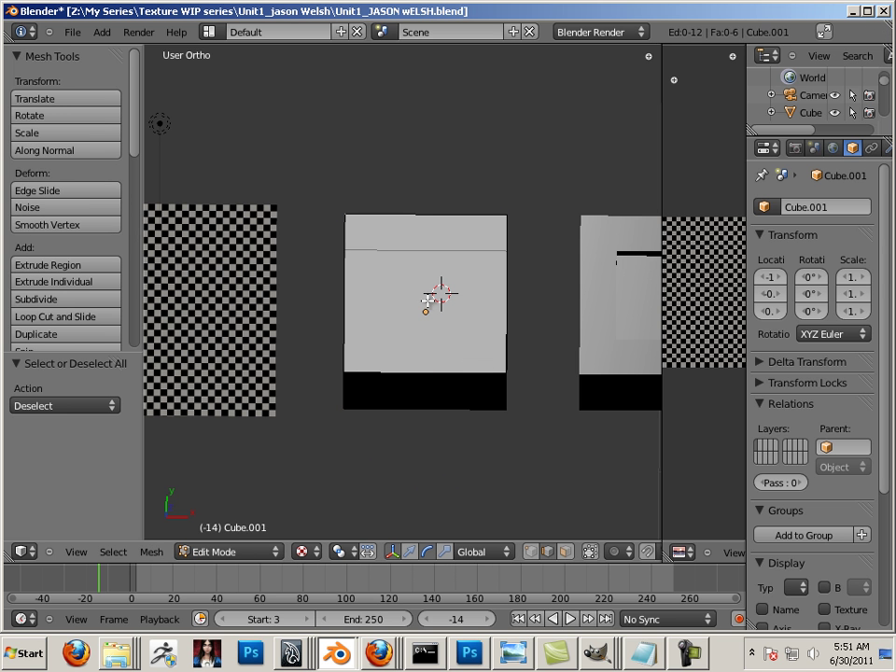
key("ctrl+Tab")
key("3")
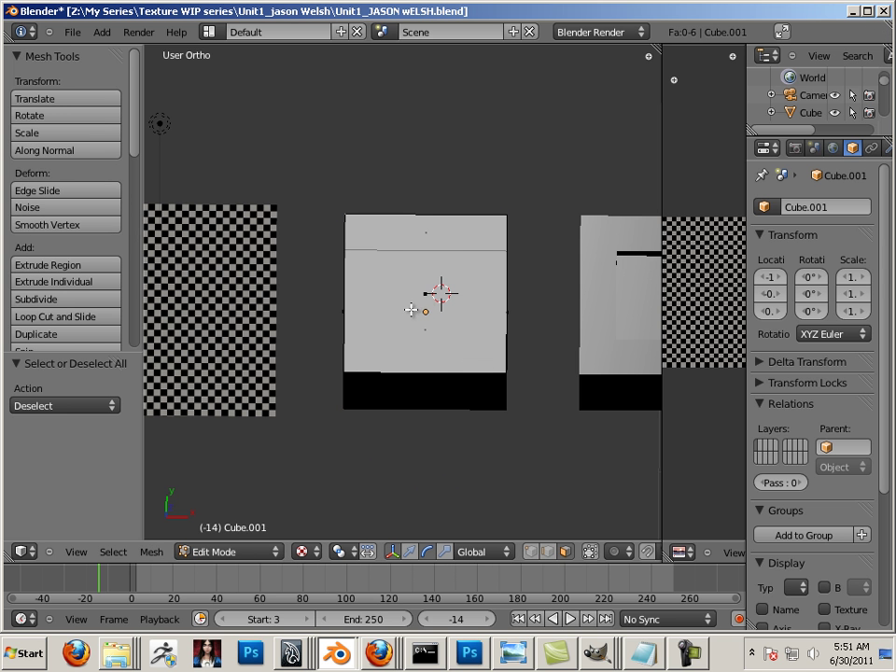
- Select the cube's top face, snap to the Numpad 7 top view and bring up the UV mapping menu
right_click(416, 354)
middle_click_drag(416, 355, 421, 196)
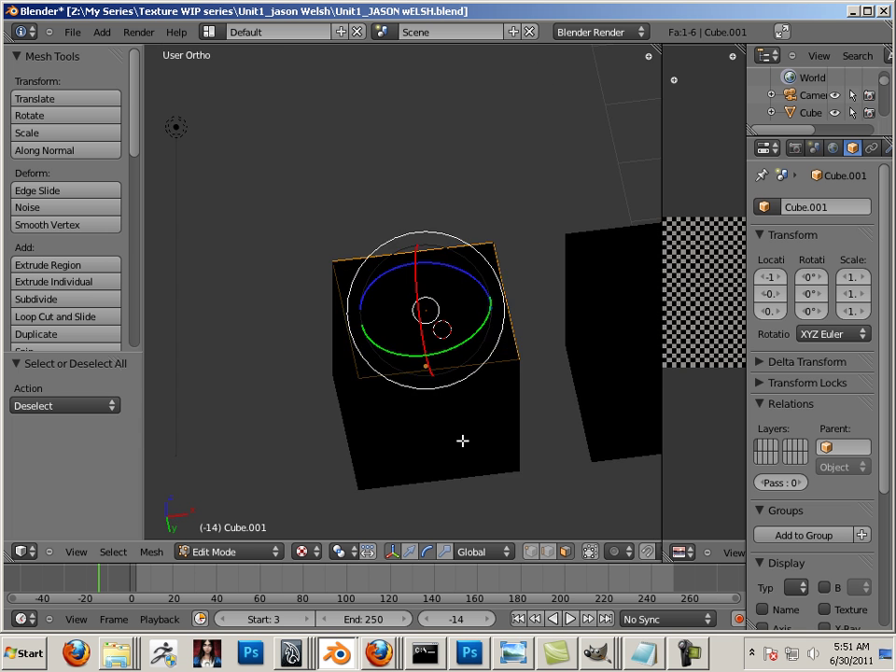
middle_click_drag(463, 440, 380, 477)
right_click(380, 280, "shift")
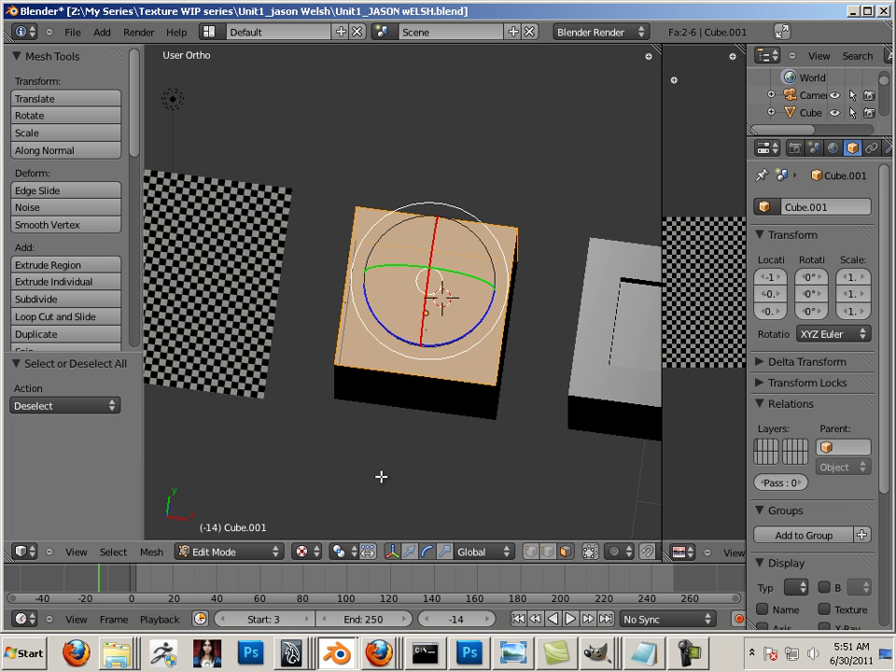
key("KP_7")
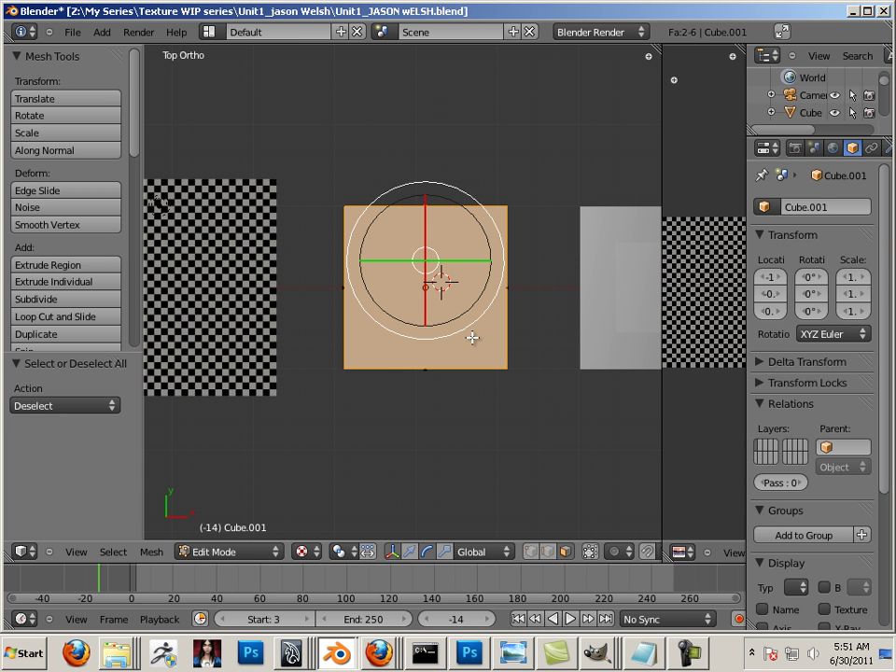
key("u")
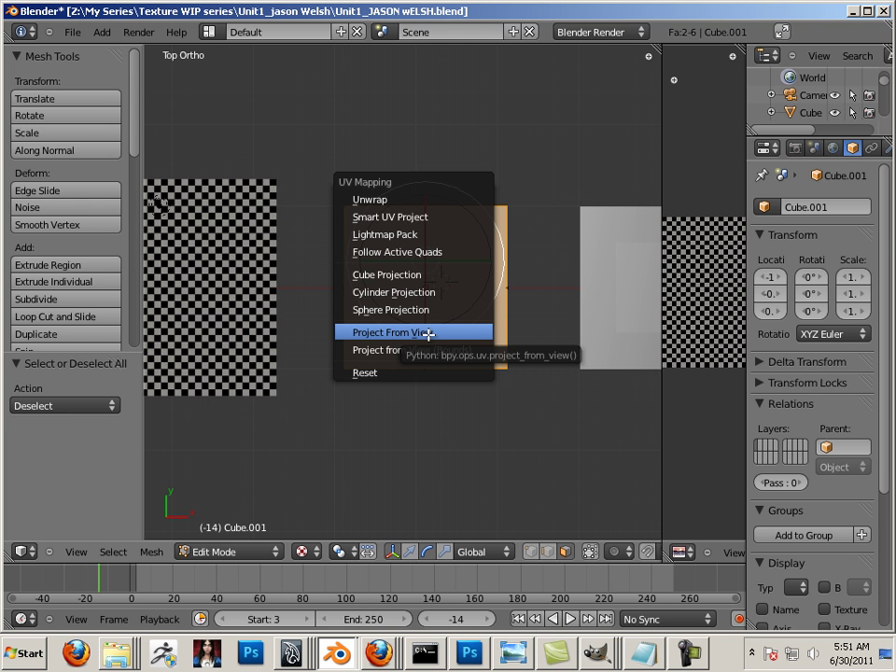
- Project the top face's UVs from the top view and enlarge the UV editor
left_click(428, 334)
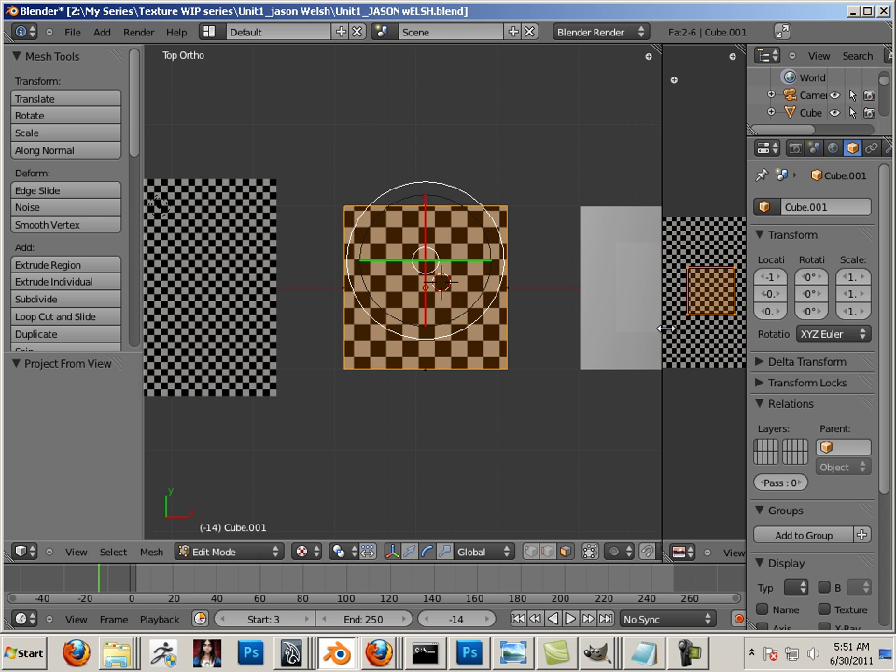
left_click_drag(656, 334, 474, 338)
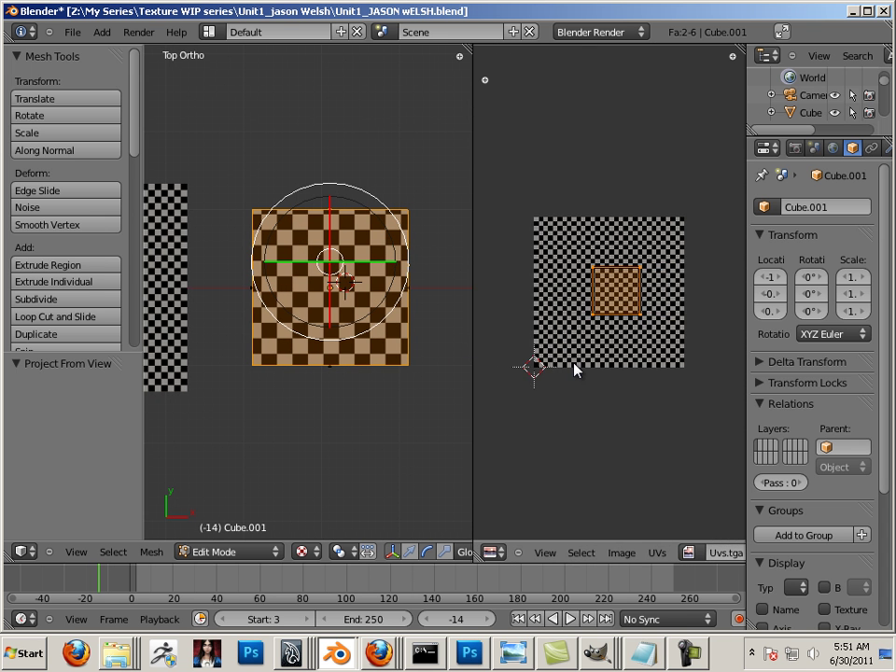
scroll(579, 364, "up", 2)
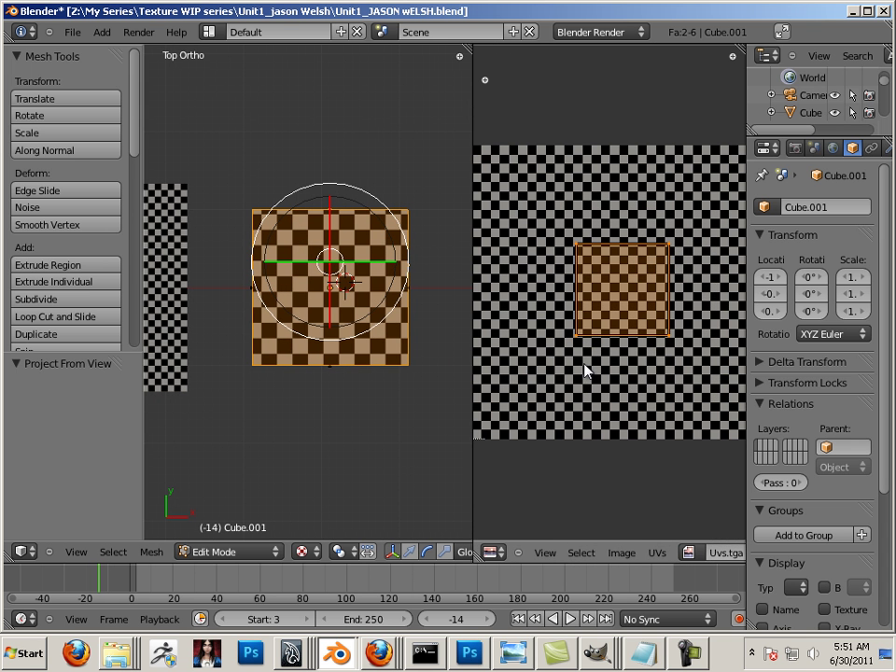
- Select the top face's UV island and move it to the checker image's upper-left area
right_click(583, 356)
scroll(583, 356, "up", 1)
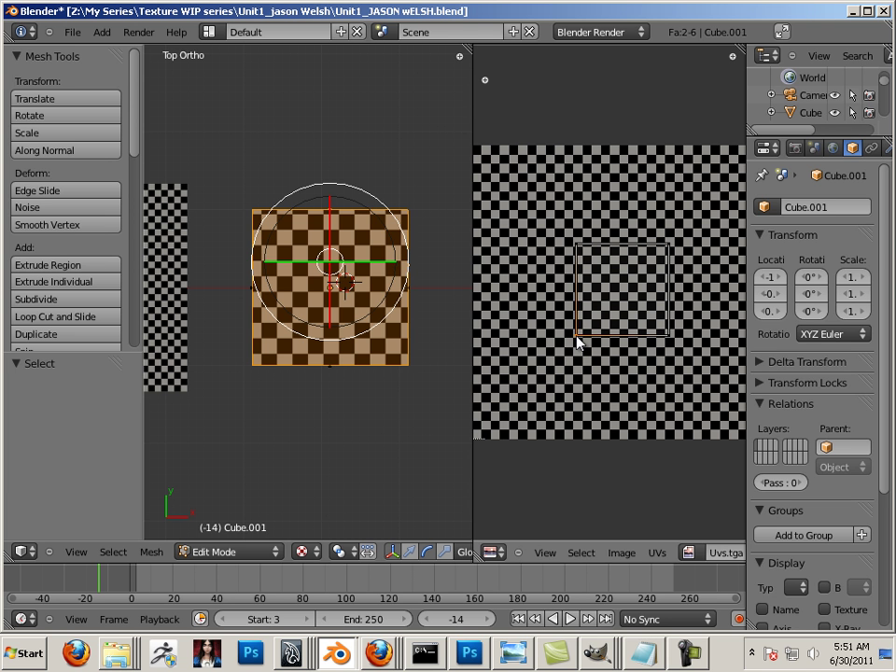
key("l")
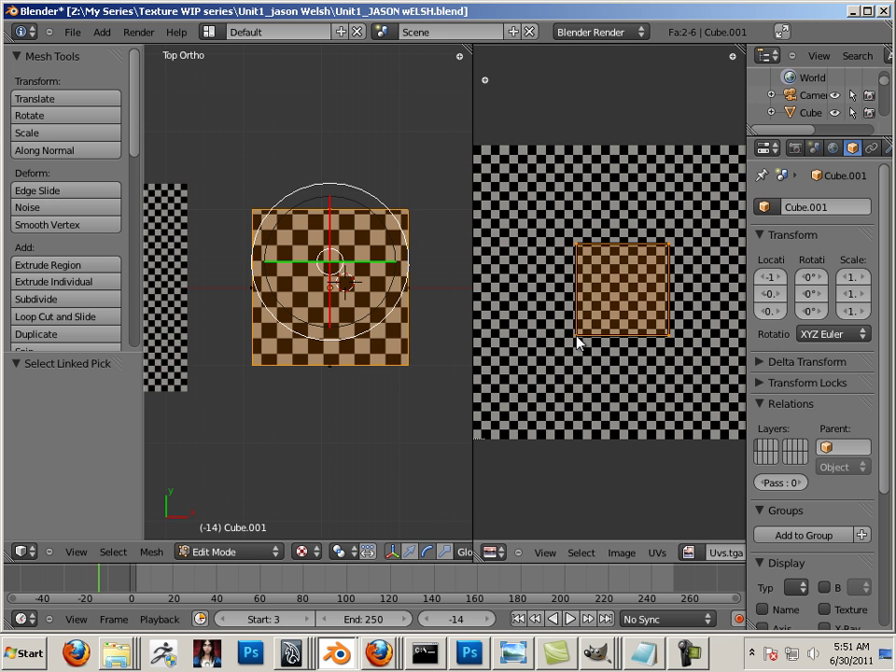
key("g")
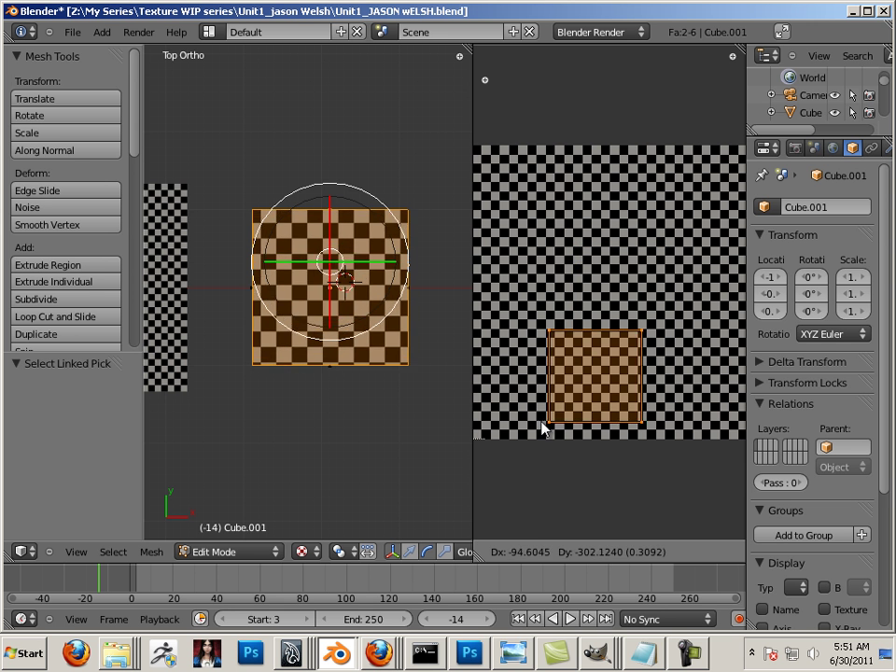
left_click(499, 264)
middle_click_drag(408, 446, 467, 428)
- Widen the 3D view, go to top view and select only the cube's top face
left_click_drag(472, 421, 711, 444)
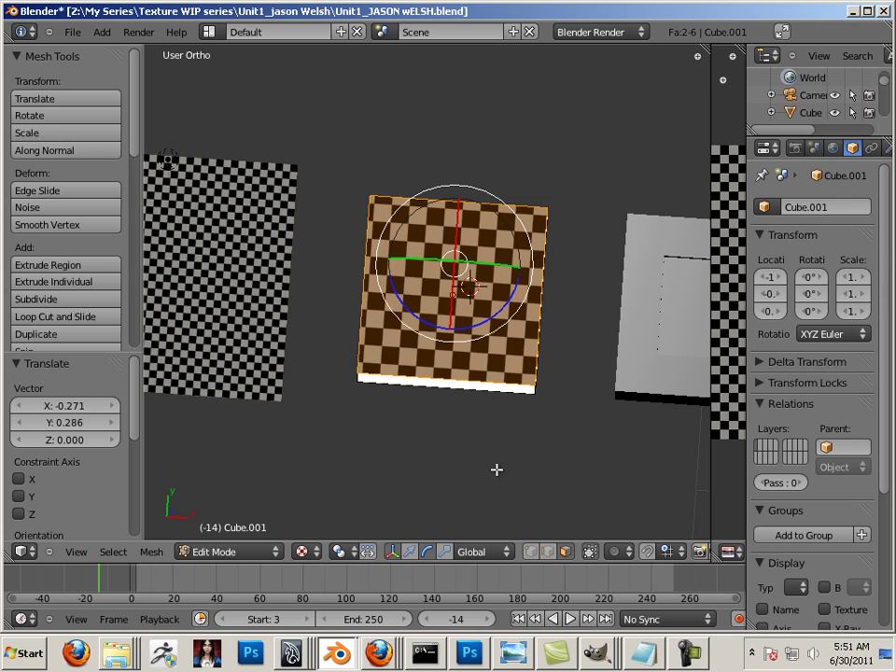
middle_click_drag(495, 470, 488, 440)
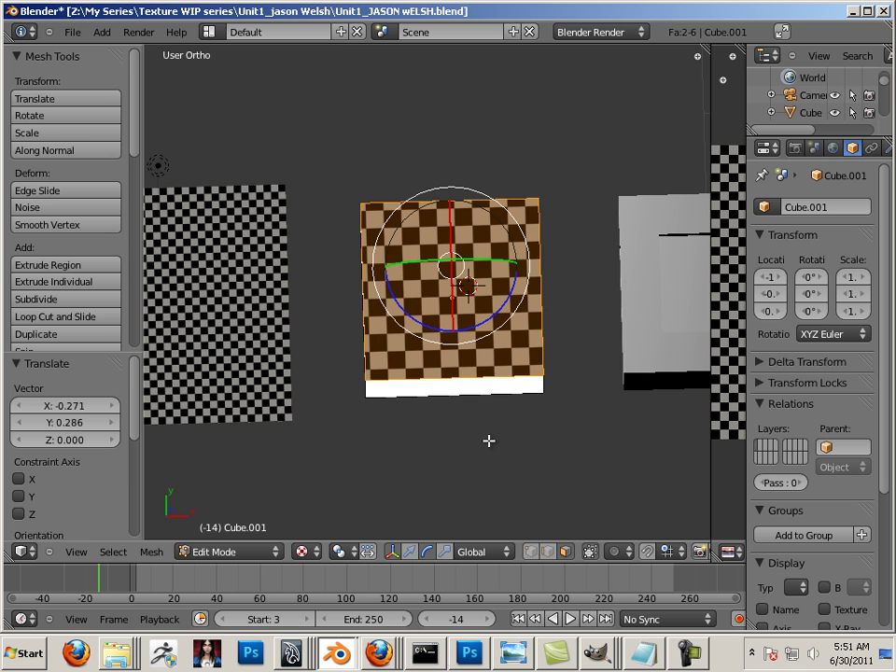
key("KP_7")
key("a")
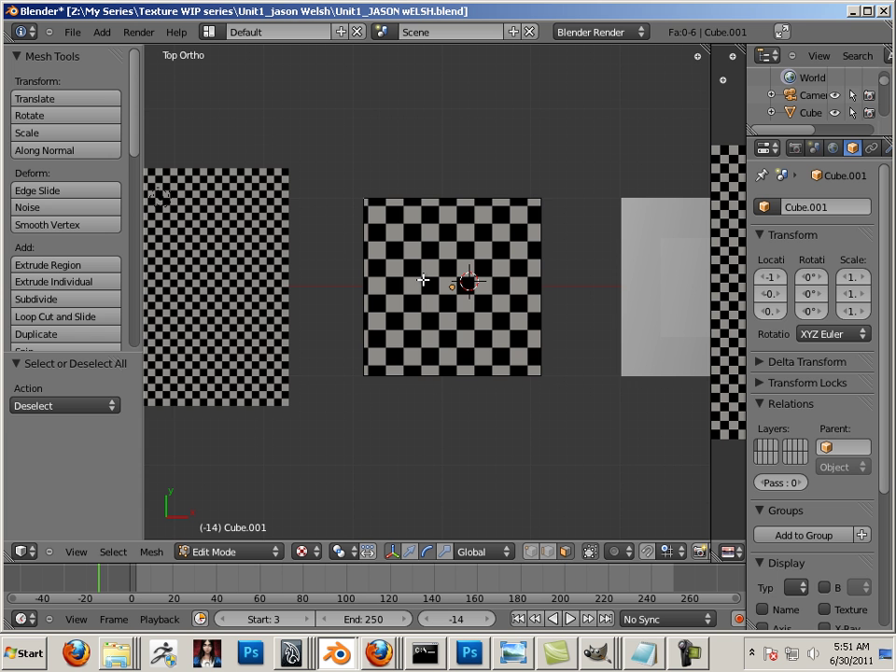
right_click(400, 234)
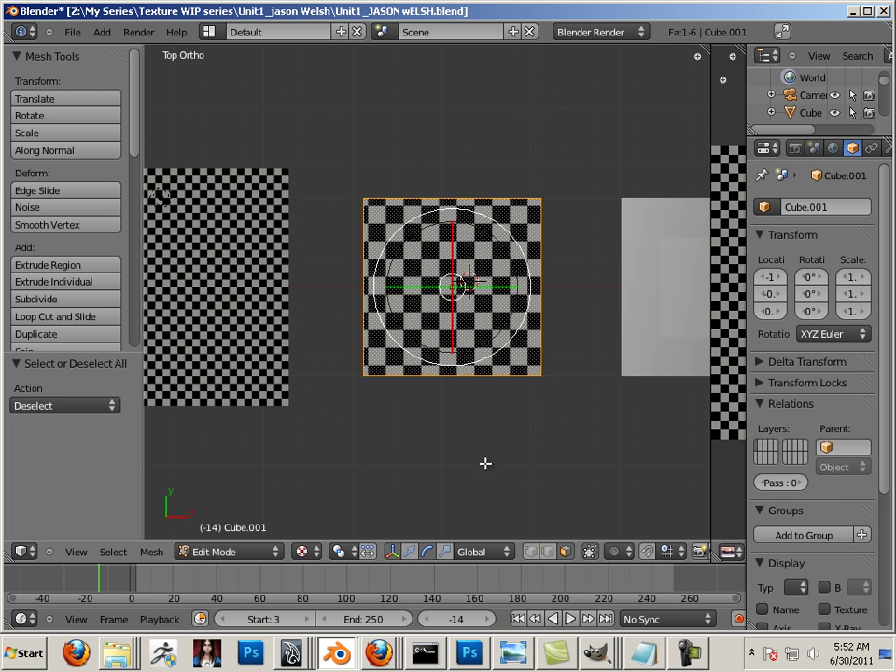
- Add a second face to the selection, show textured shading with Alt+Z, and return to top view
middle_click_drag(454, 461, 453, 373)
right_click(452, 407, "shift")
mouse_move(478, 205)
middle_mouse_down()
mouse_move(463, 360)
mouse_move(492, 506)
mouse_move(486, 521)
mouse_move(560, 562)
mouse_move(489, 380)
mouse_move(498, 271)
mouse_move(563, 292)
middle_mouse_up()
key("alt+z")
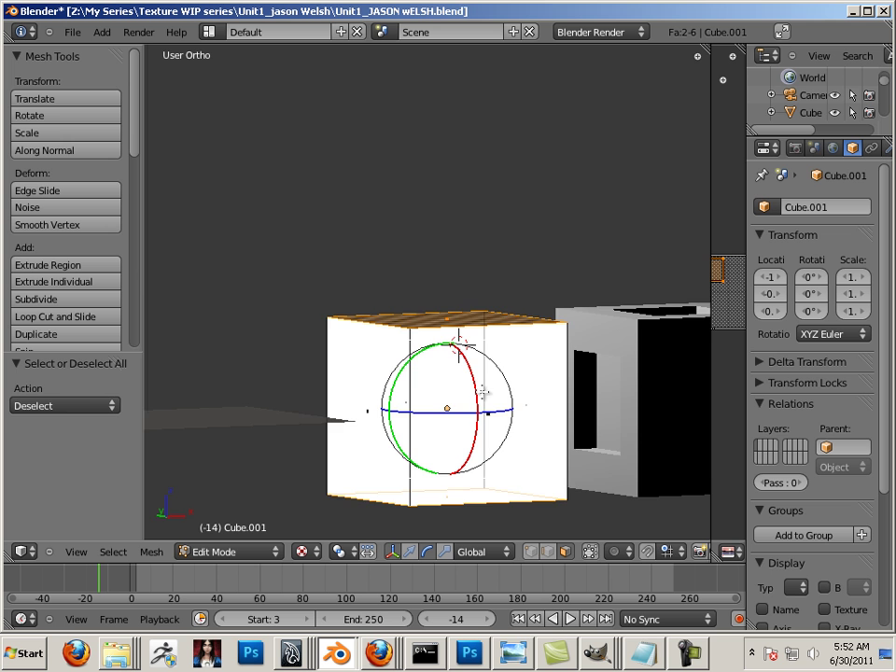
middle_click_drag(369, 229, 316, 386)
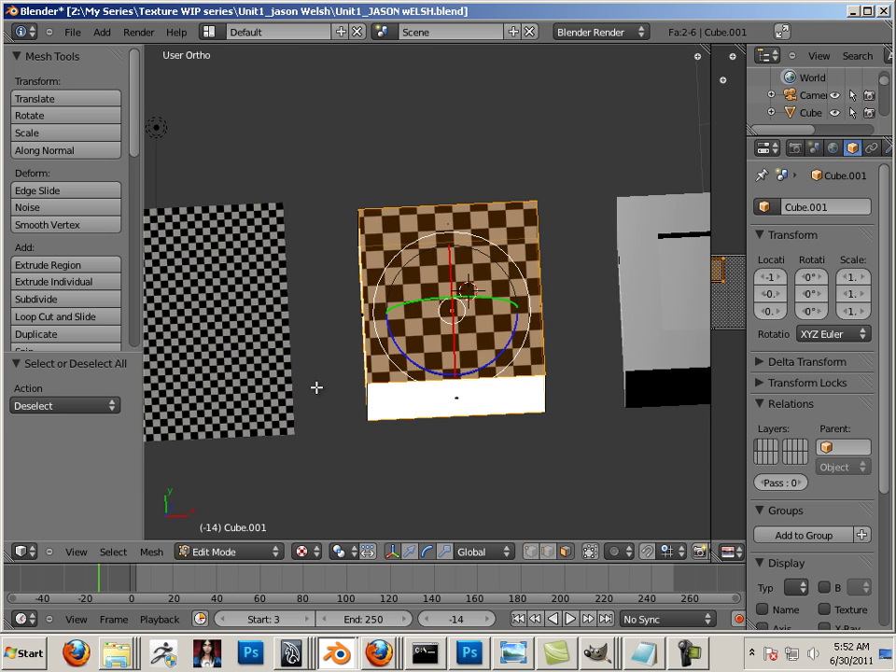
key("KP_7")
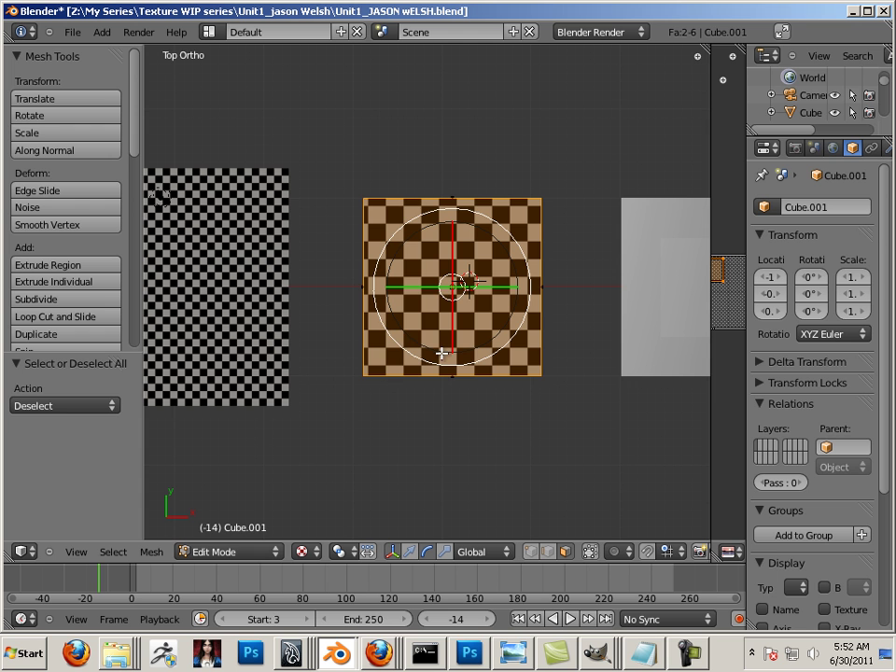
- Project the selected faces' UVs from the top view and widen the UV editor
key("u")
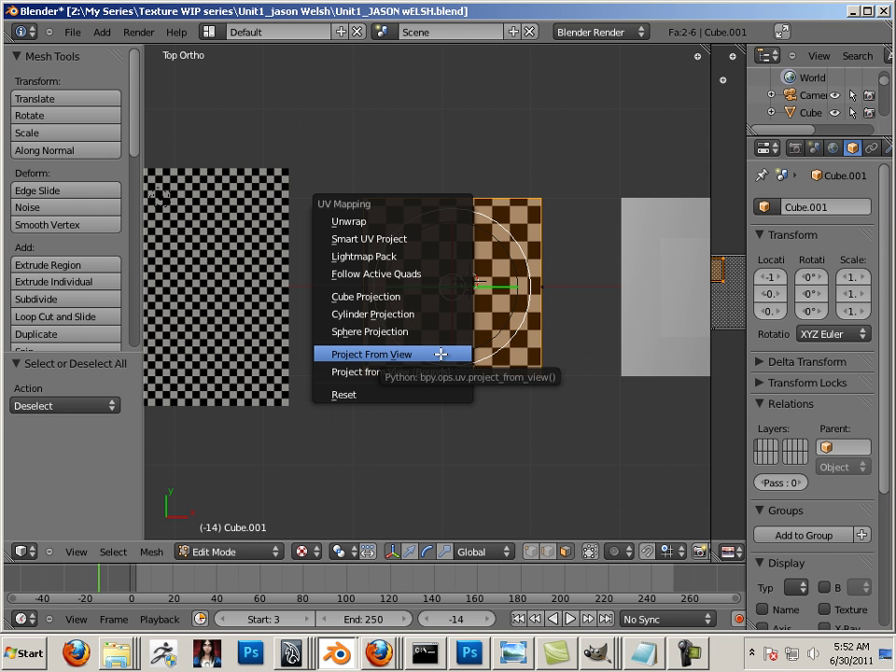
left_click(441, 354)
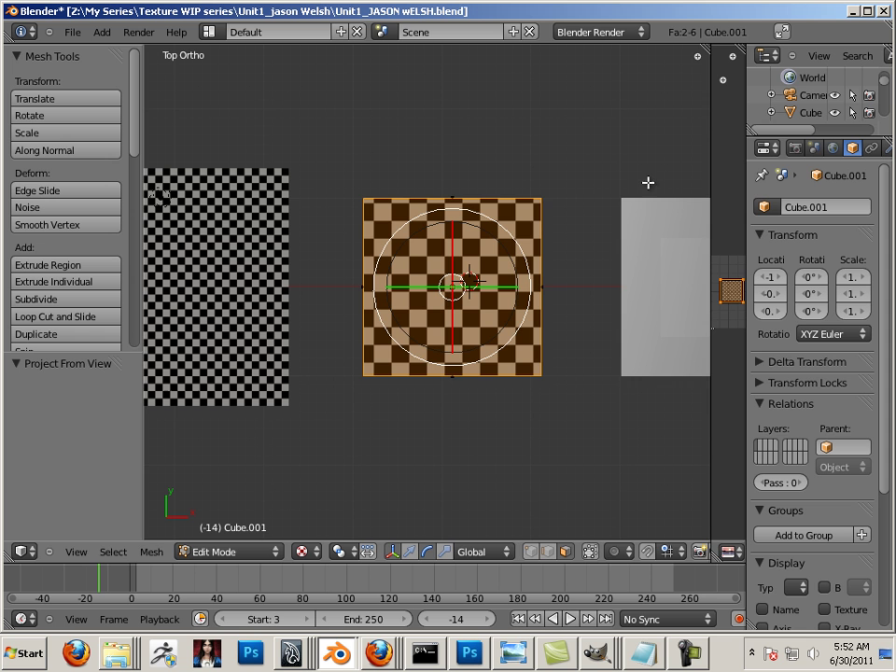
left_click_drag(712, 191, 404, 238)
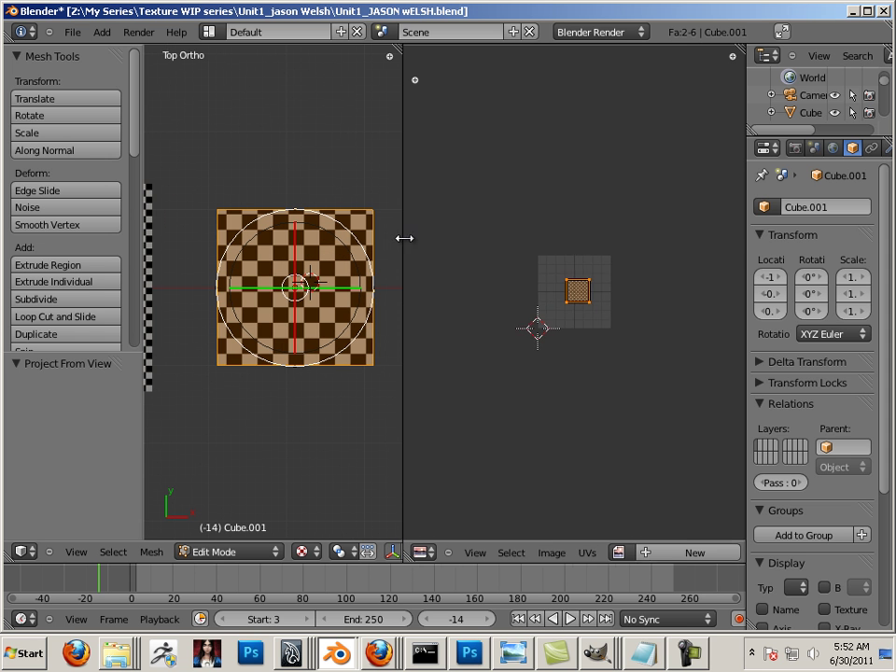
scroll(593, 349, "up", 2)
- Shift that UV square left, then restore the 3D view, deselect all and return to Object Mode
right_click(592, 355)
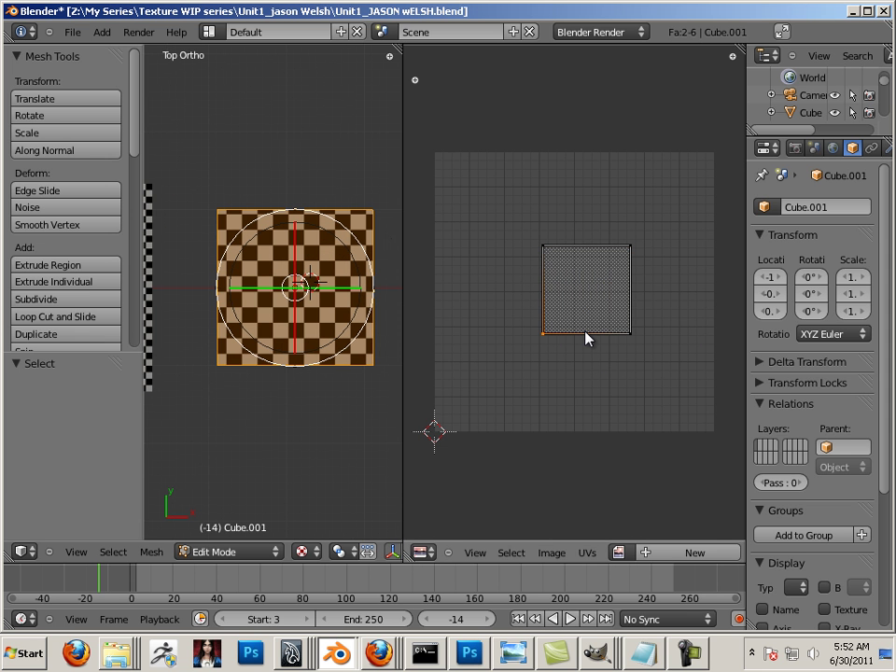
key("l")
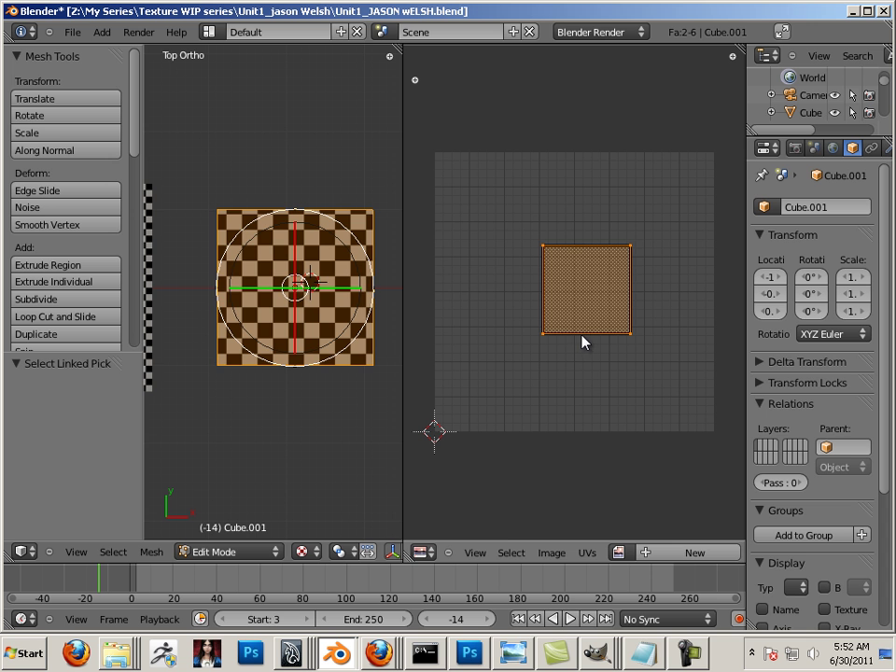
key("g")
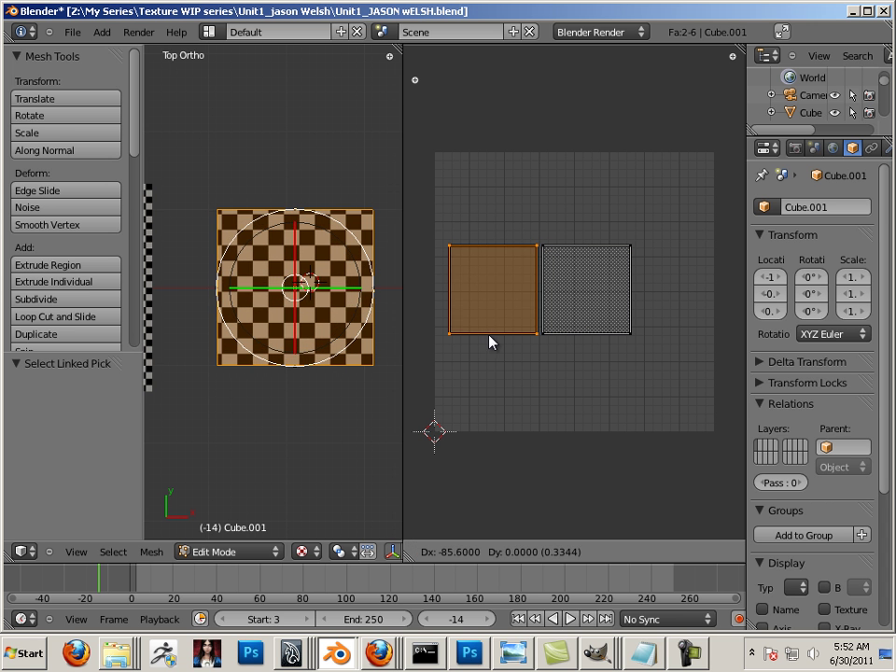
left_click(491, 346)
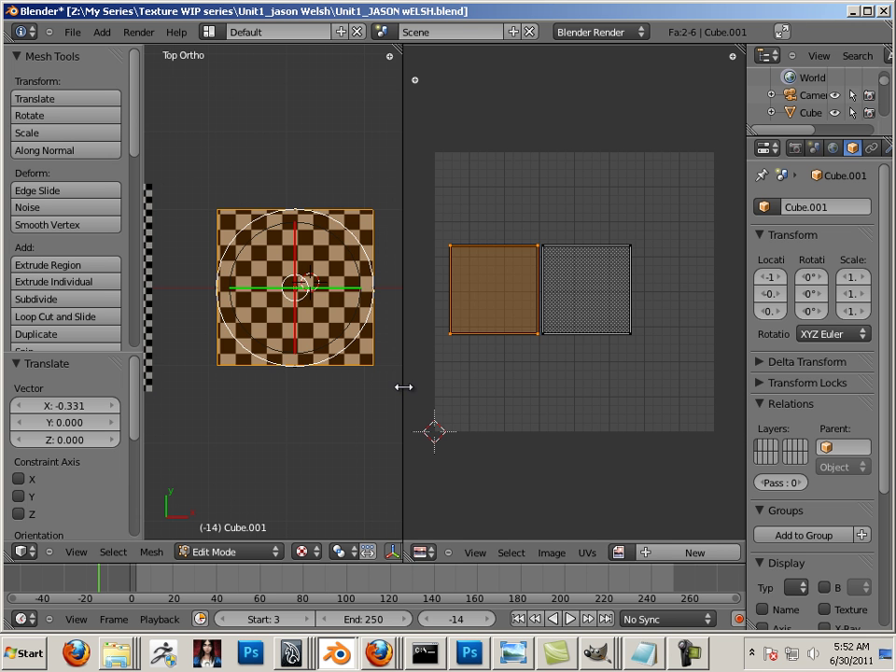
left_click_drag(403, 386, 605, 422)
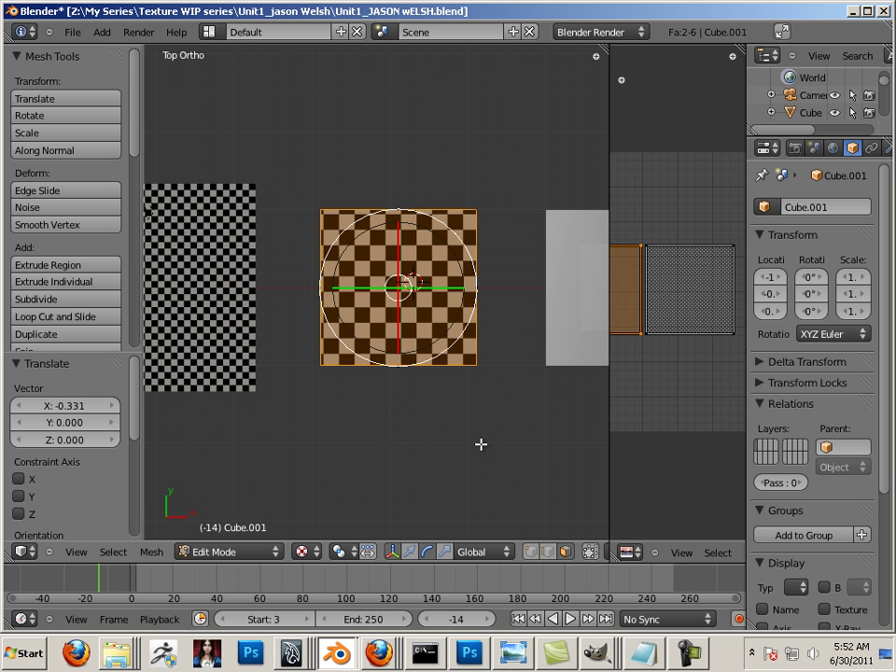
key("a")
key("Tab")
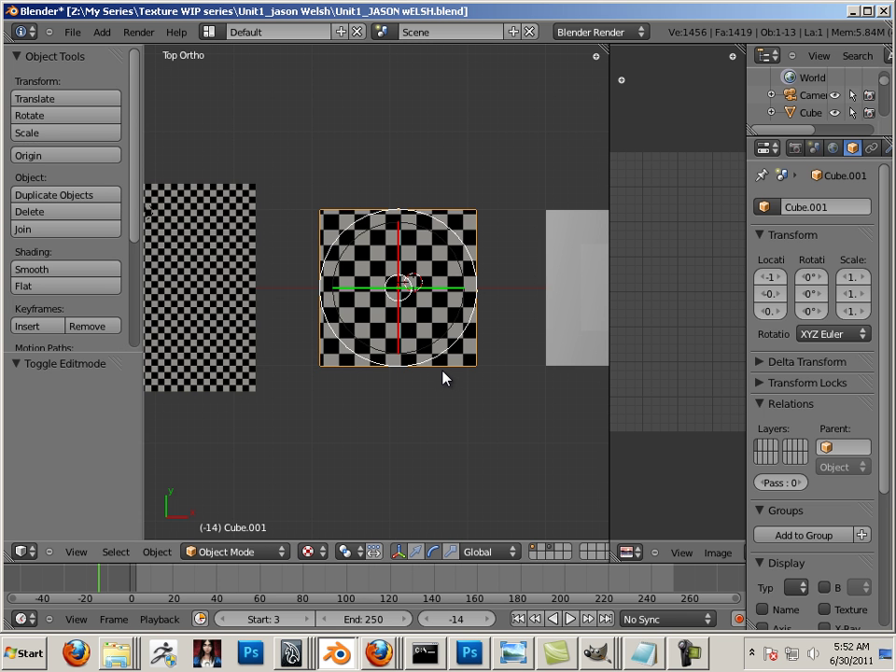
- From the right-side view, select objects in the scene and briefly enter and leave Edit Mode on Cube
key("KP_3")
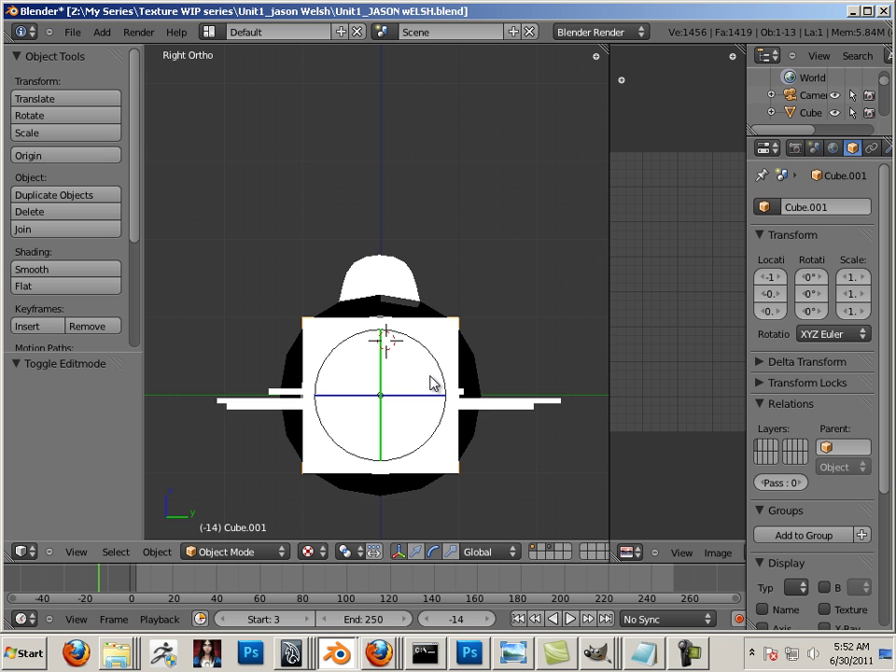
right_click(431, 383)
scroll(432, 382, "up", 2)
right_click(457, 390)
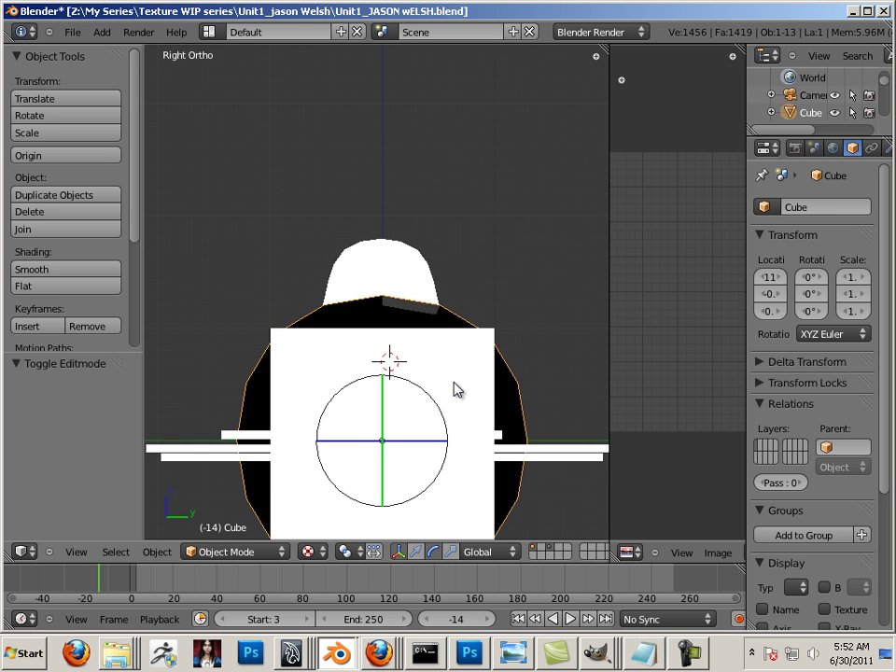
middle_click_drag(240, 277, 396, 304)
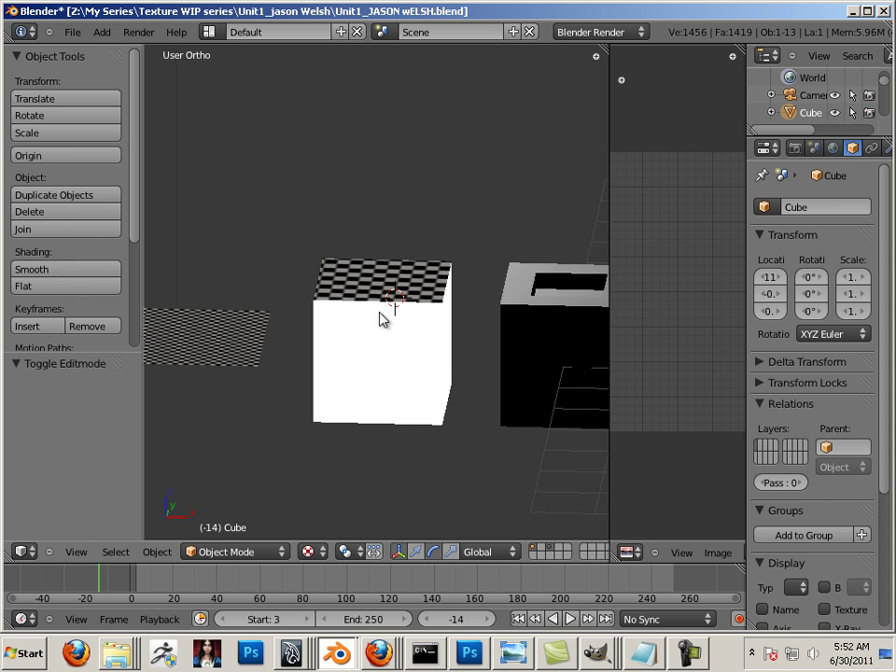
key("Tab")
key("a")
left_click(249, 554)
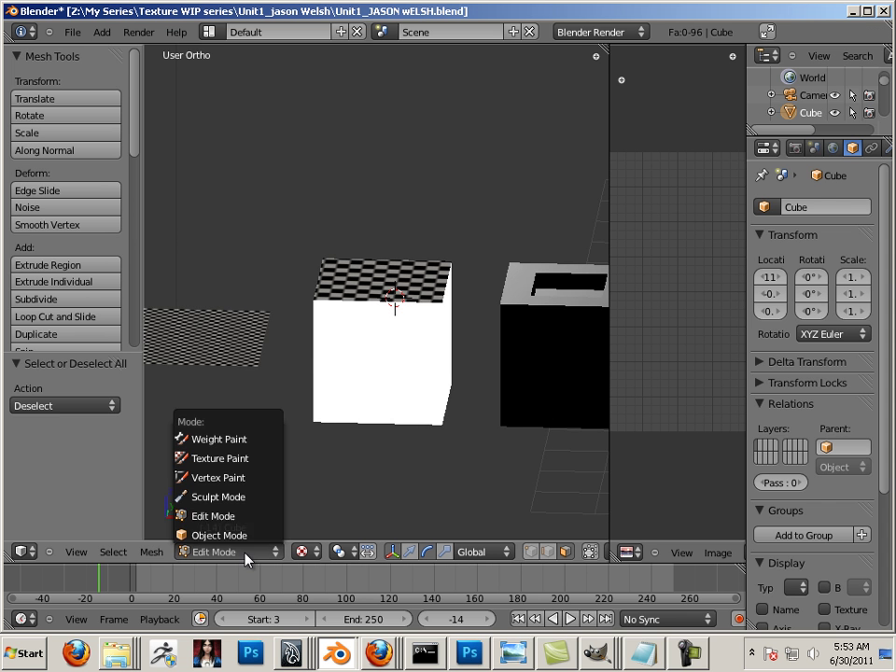
left_click(224, 536)
- Raise Cube.001 along Z and shift it along X with the move gizmo, then re-enter Edit Mode
right_click(378, 353)
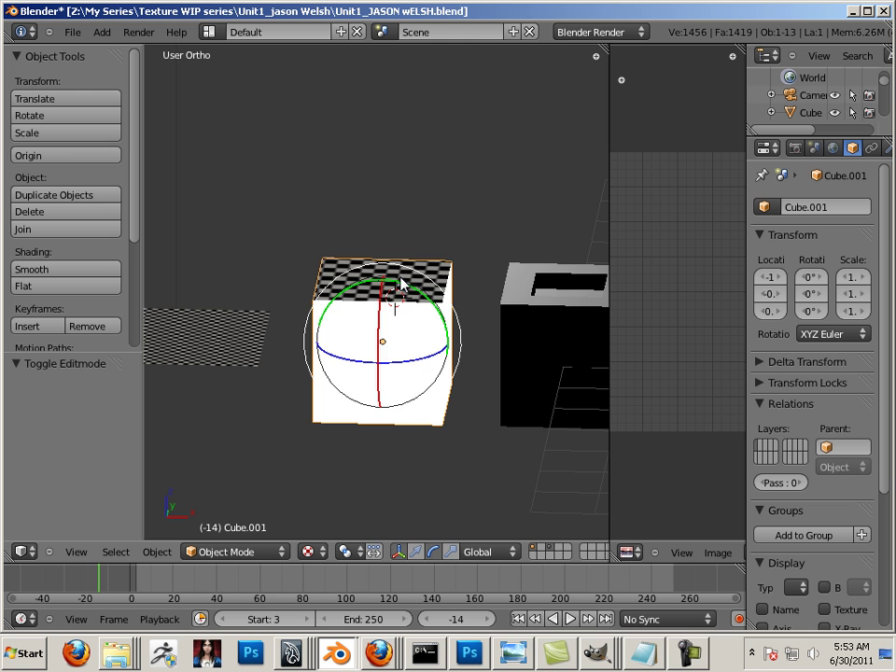
key("ctrl+space")
left_click_drag(392, 283, 450, 164)
middle_click_drag(450, 164, 446, 317, "shift")
left_click_drag(439, 308, 427, 280)
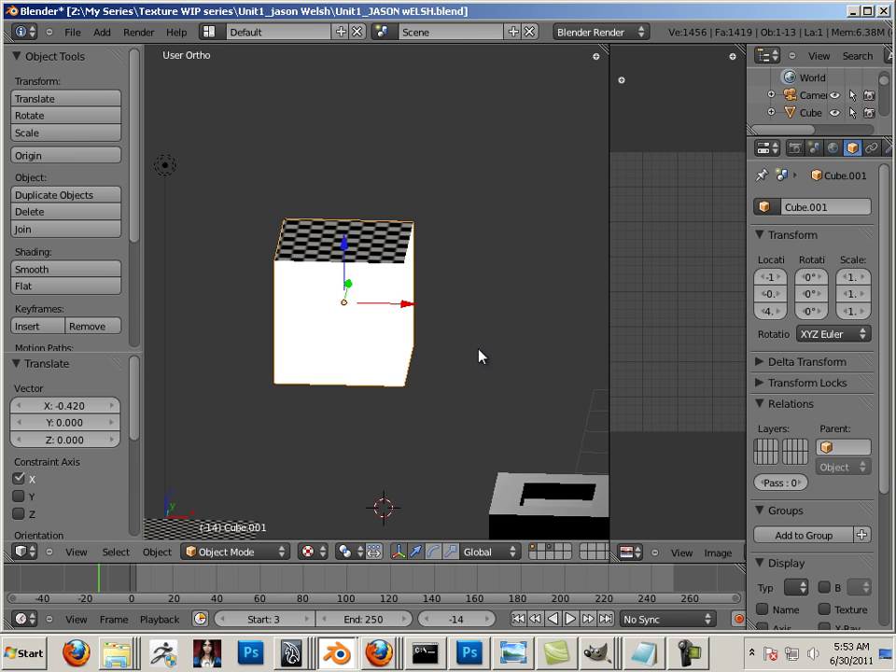
key("a")
middle_click_drag(460, 376, 421, 356)
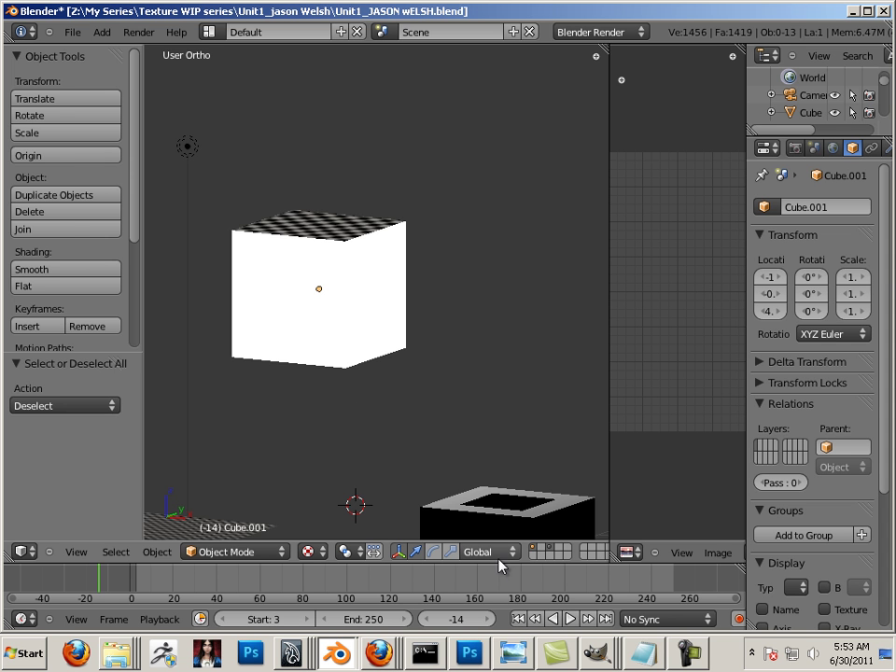
key("Tab")
- Select the cube's right and left side faces and project their UVs from the right view
right_click(372, 299)
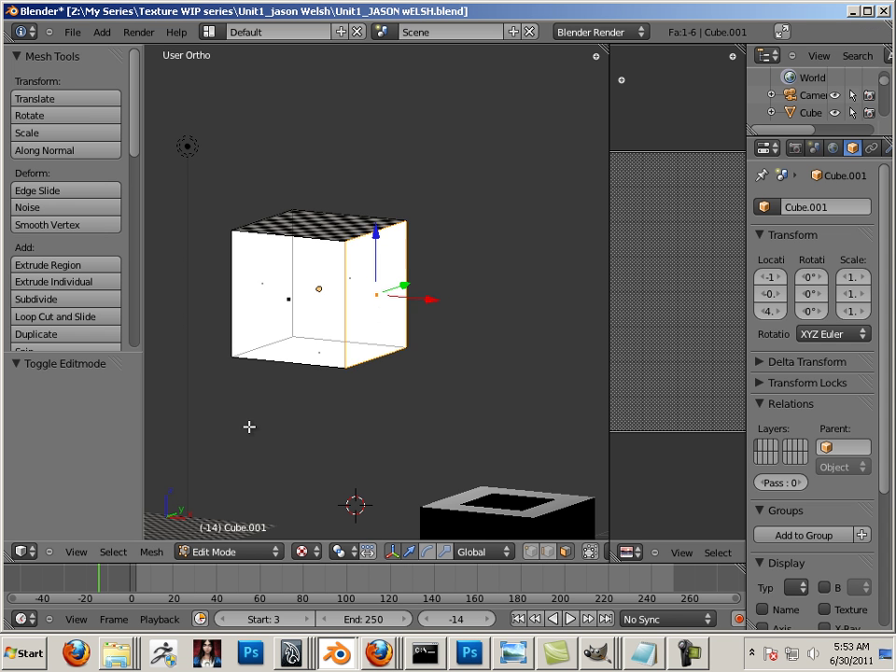
middle_click_drag(251, 426, 360, 313)
right_click(360, 312, "shift")
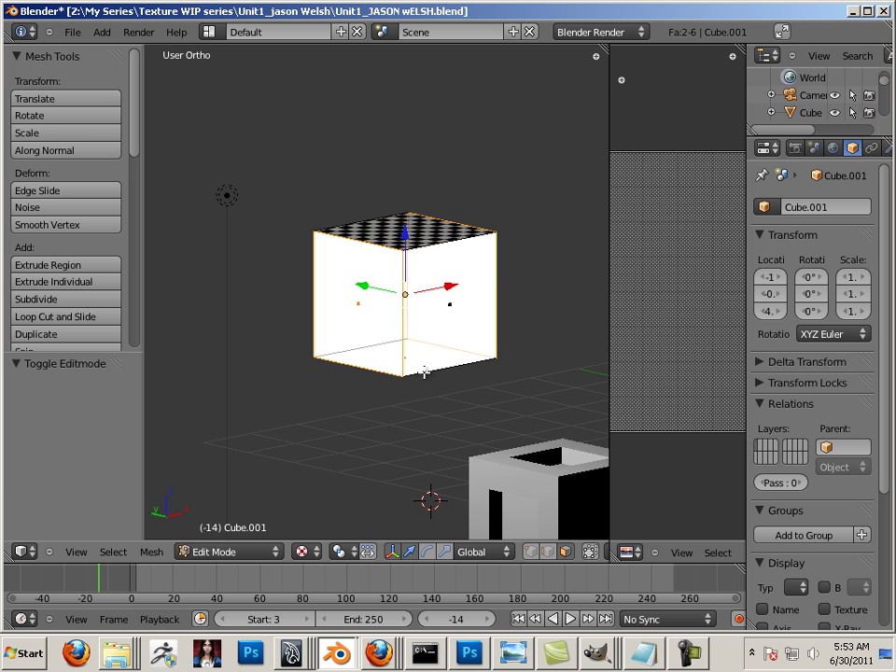
key("KP_3")
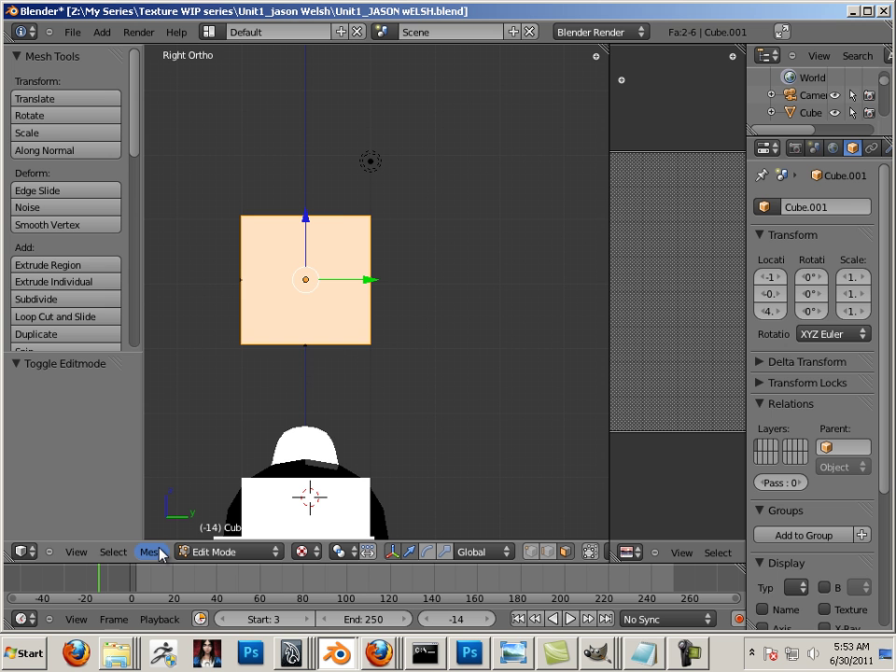
key("u")
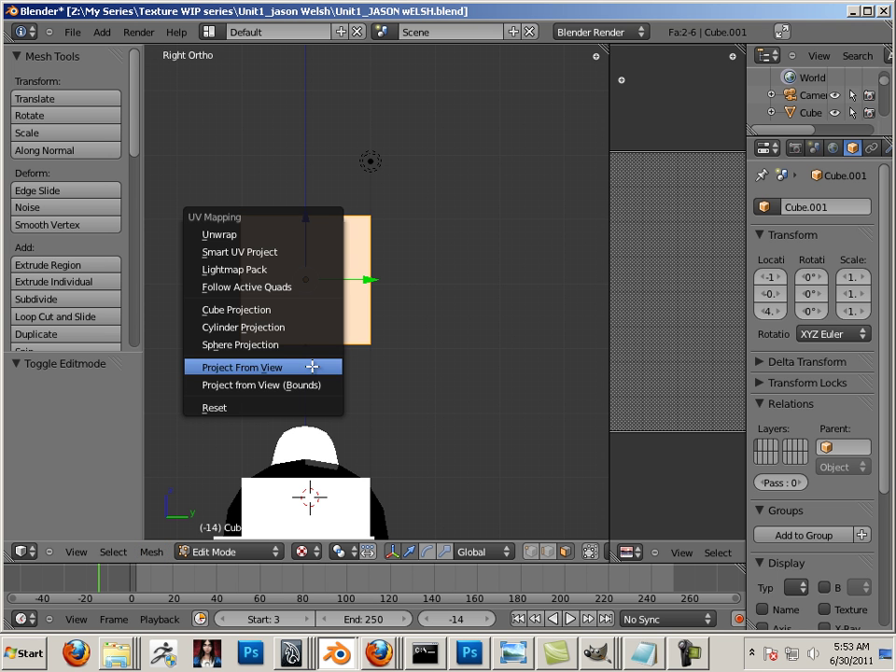
left_click(304, 369)
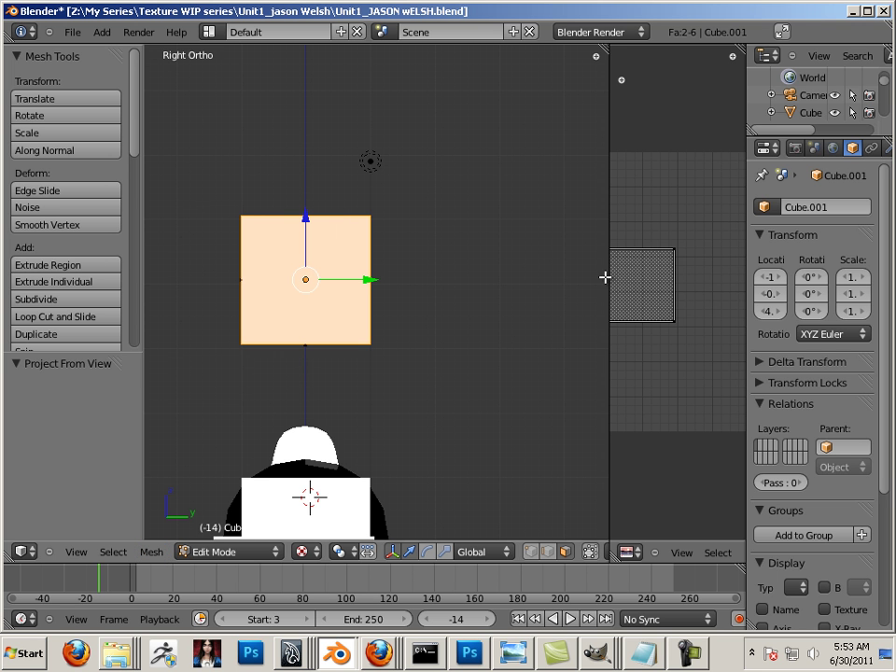
- Move both side-face UV squares up and to the right, and display Uvs.tga behind them
left_click_drag(611, 277, 438, 283)
right_click(517, 251)
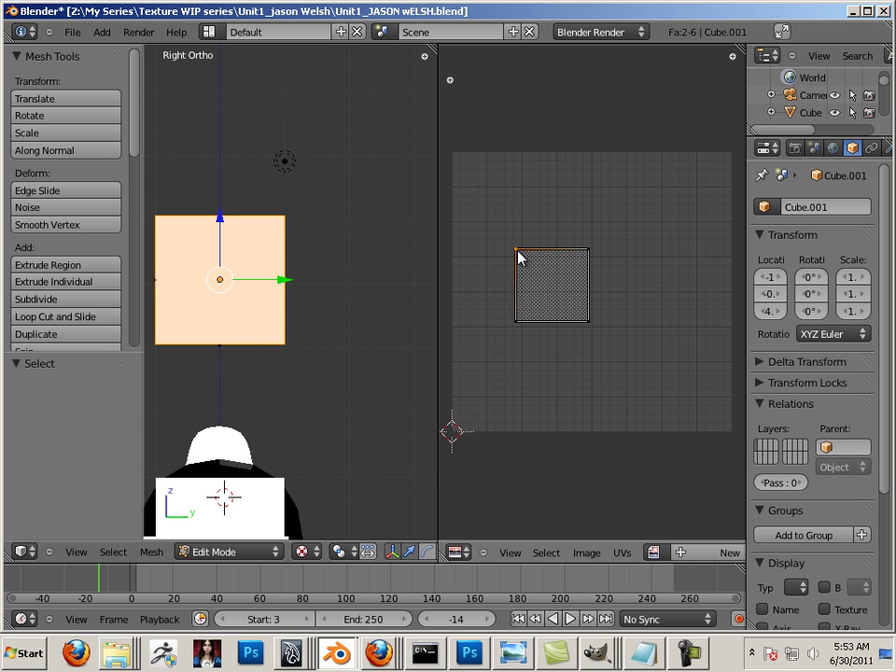
key("l")
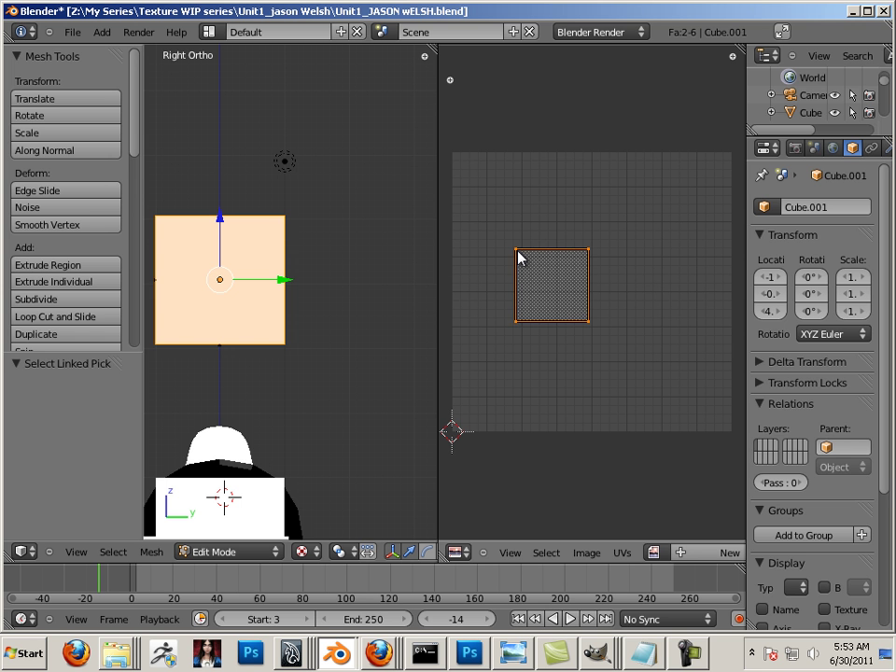
key("g")
left_click(663, 167)
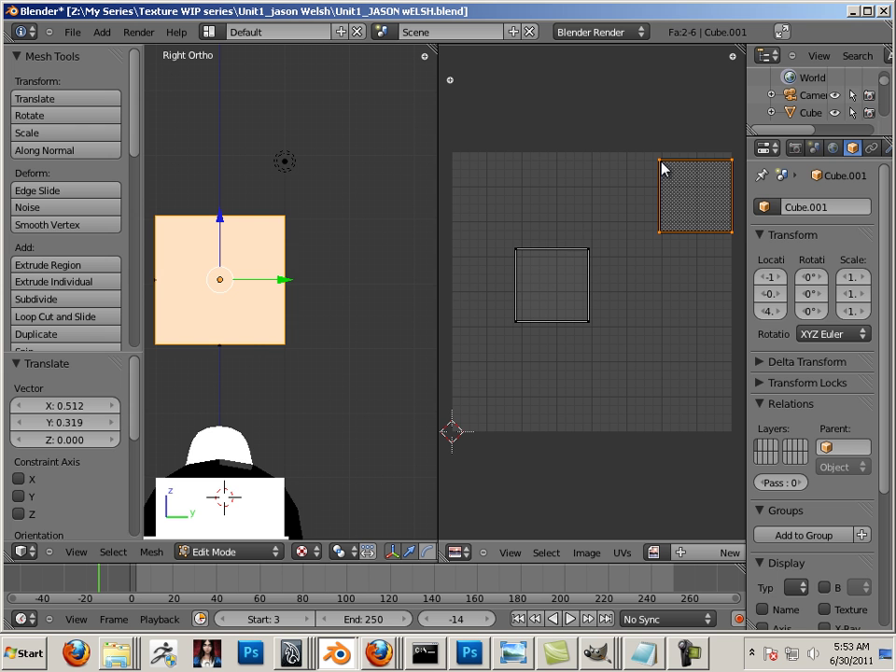
right_click(587, 252)
key("l")
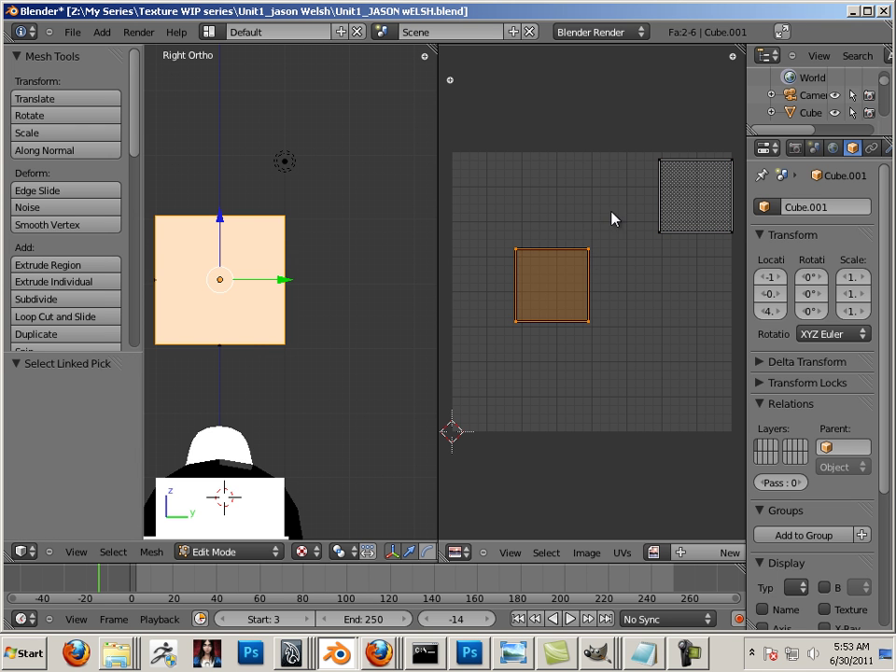
key("g")
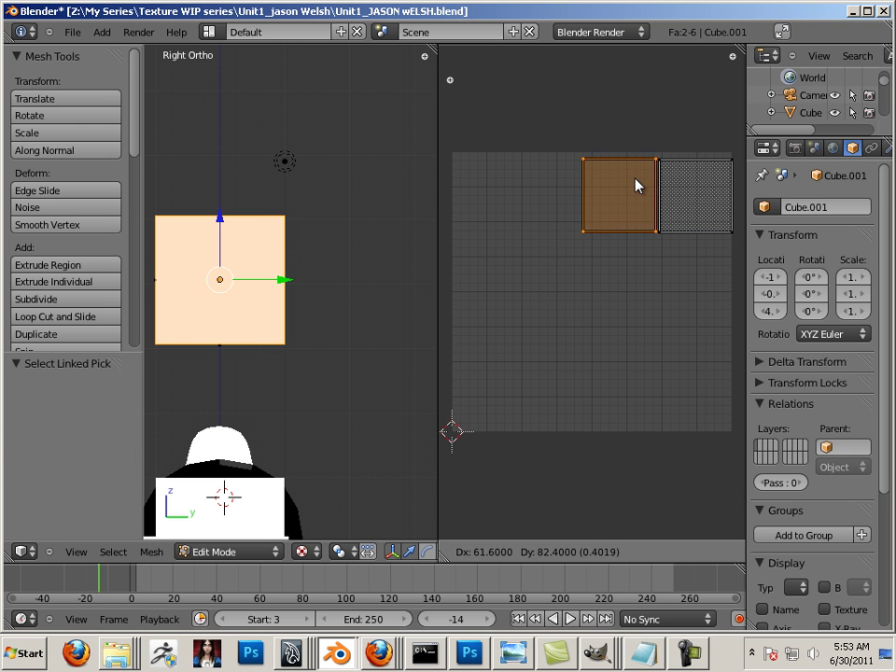
left_click(635, 186)
left_click(458, 551)
left_click(438, 485)
- Toggle out of and back into Edit Mode and select all faces so their UVs appear
scroll(330, 359, "down", 1)
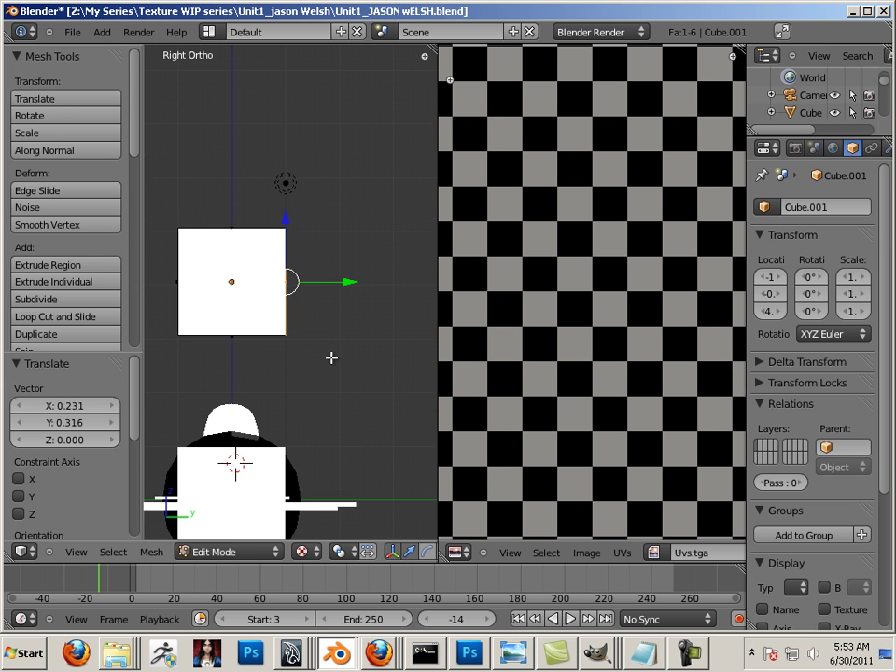
key("Tab")
key("Tab")
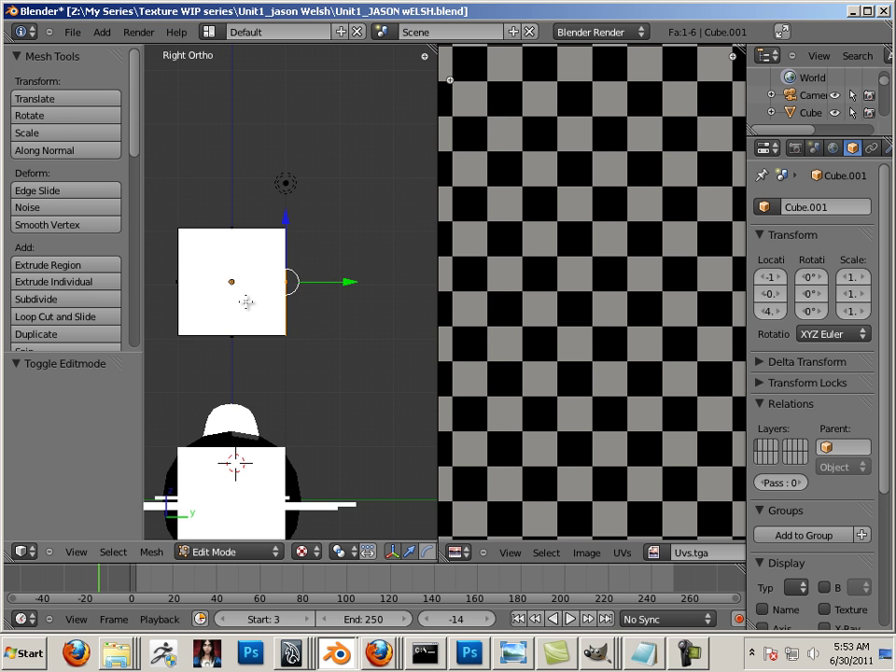
key("a")
key("a")
scroll(554, 304, "down", 3)
scroll(558, 308, "down", 2)
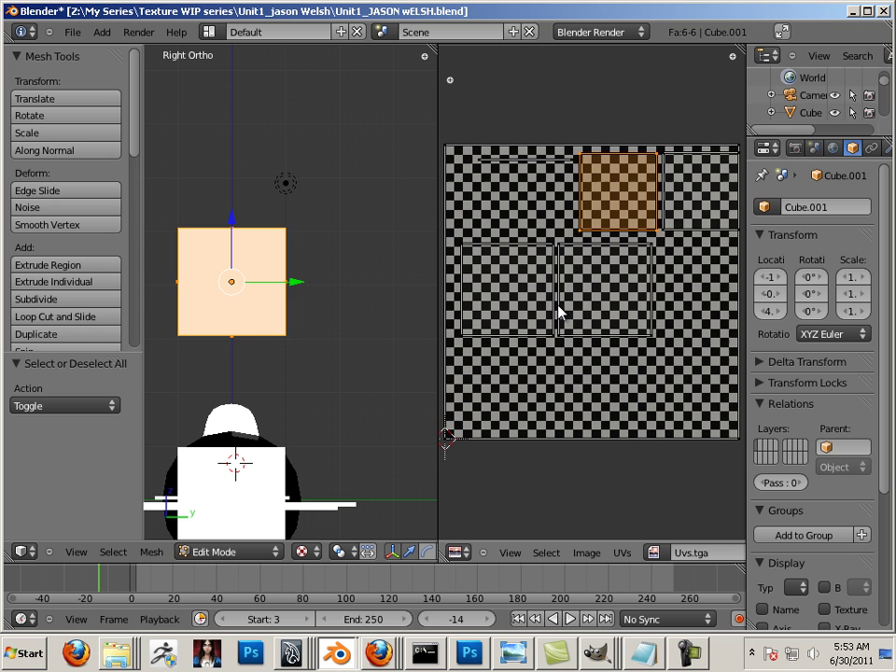
scroll(579, 303, "down", 1)
scroll(601, 294, "up", 1)
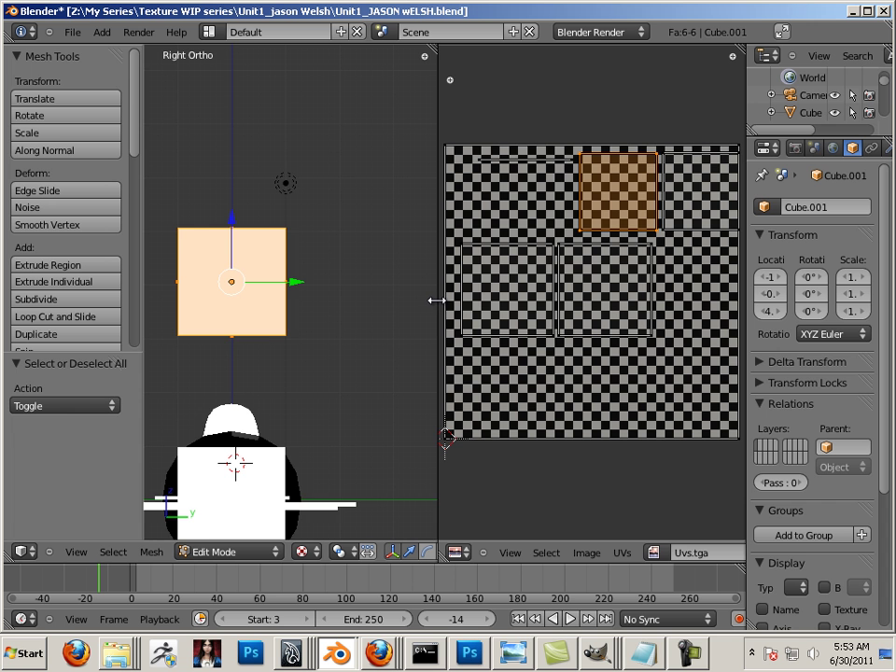
- Widen the 3D view, orbit to a corner view of the cube, and enable edge selection alongside faces
left_click_drag(436, 301, 605, 346)
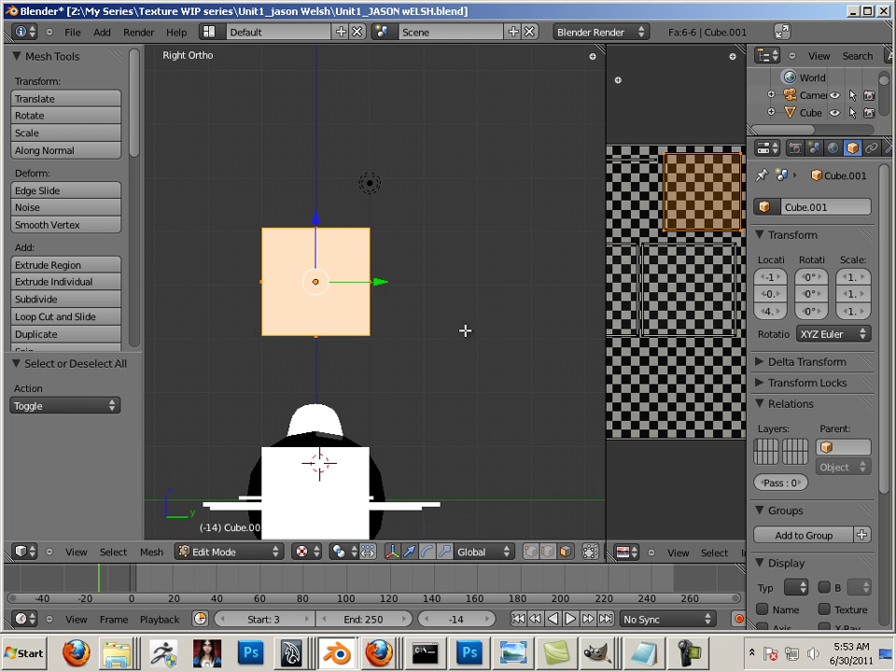
middle_click_drag(210, 322, 394, 376)
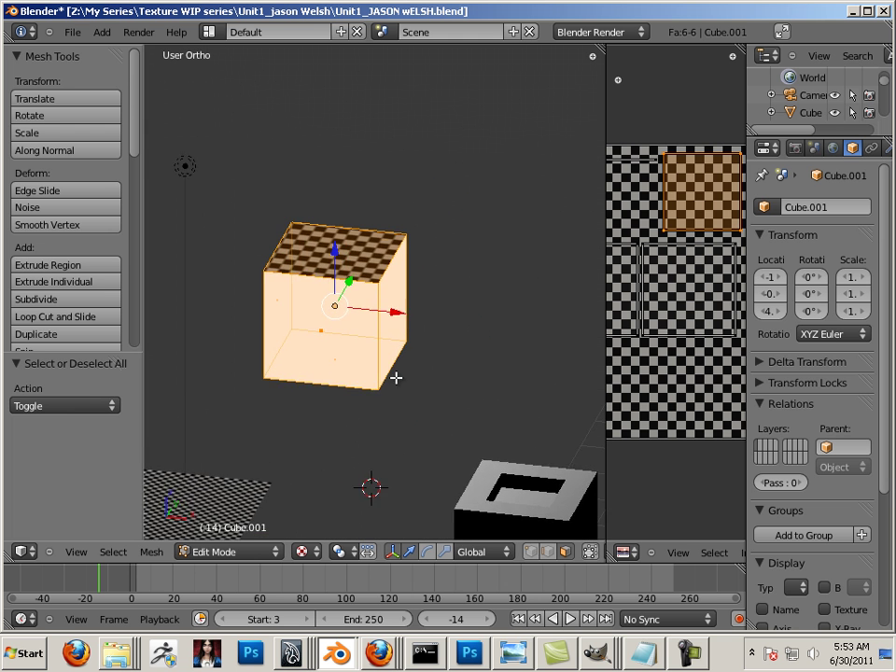
scroll(410, 383, "up", 2)
scroll(428, 391, "down", 1)
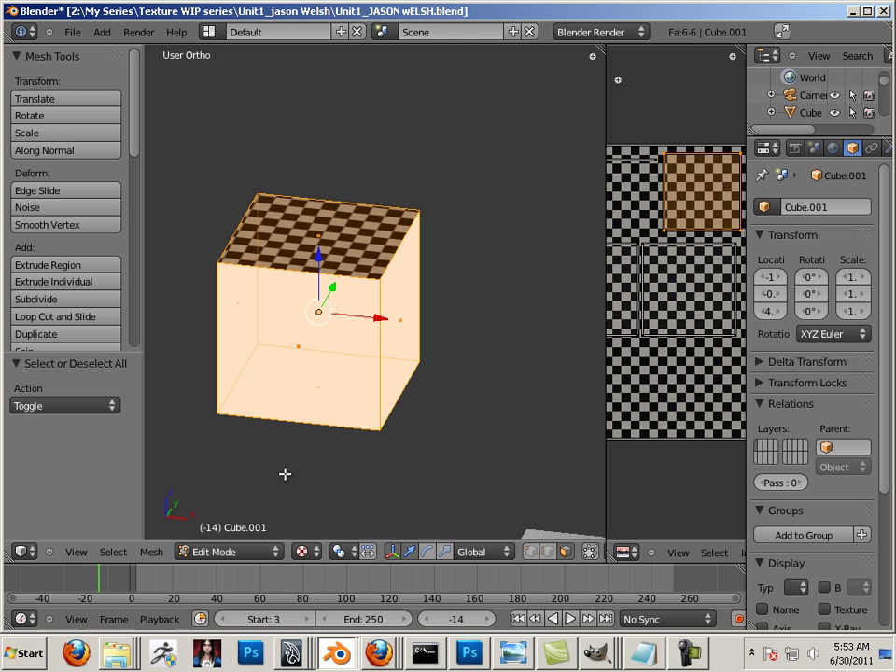
left_click(547, 553, "shift")
- Clear the selection, pick the cube's top front edge and switch the viewport to Solid shading
key("a")
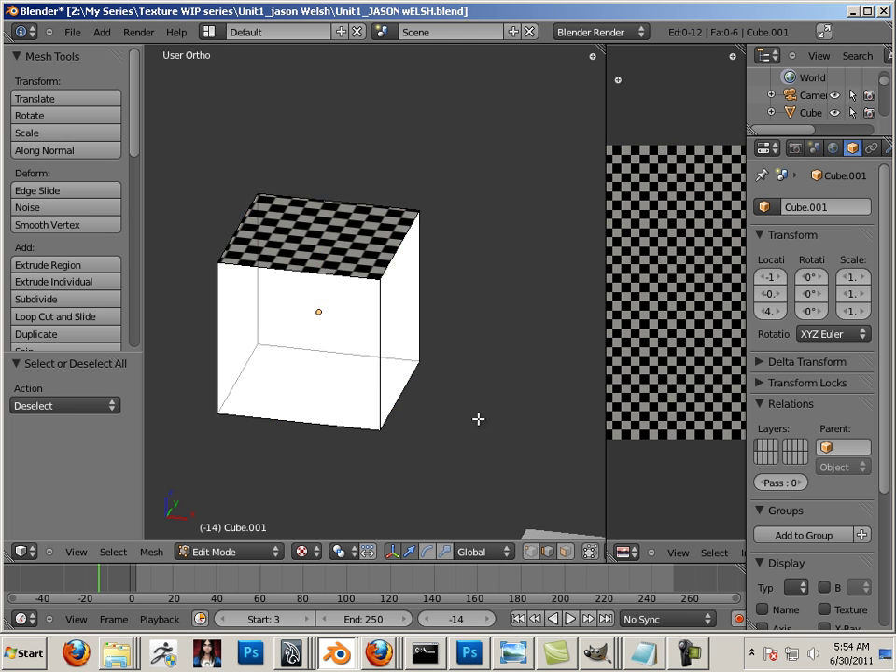
middle_click_drag(478, 418, 332, 412)
right_click(302, 291)
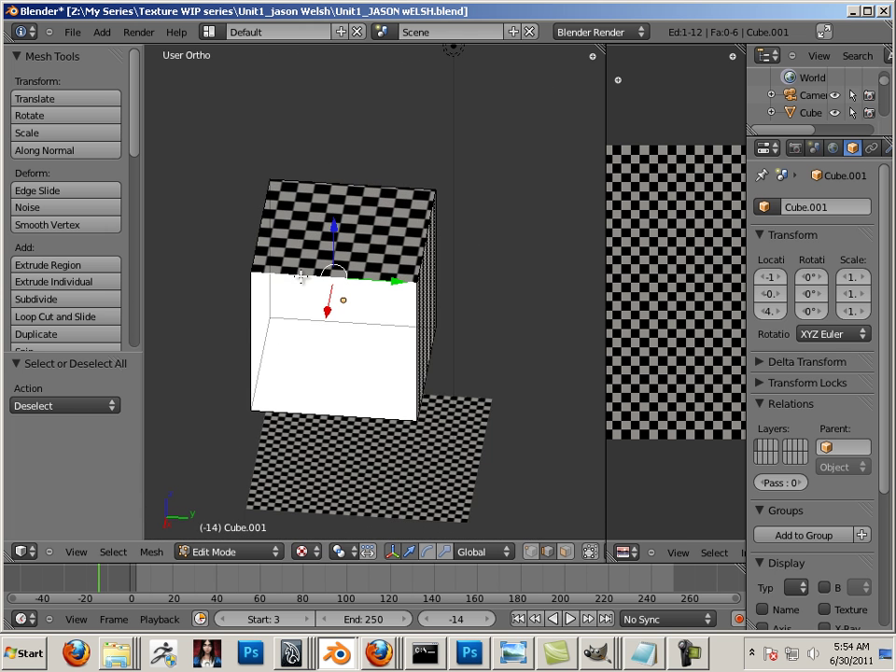
middle_click_drag(301, 295, 306, 340)
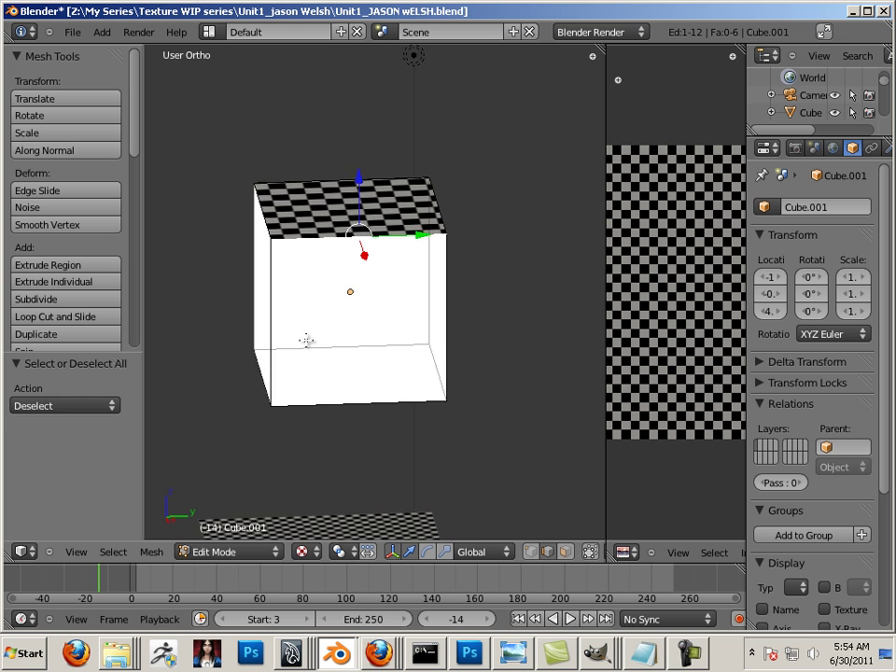
left_click(306, 550)
left_click(344, 496)
mouse_move(344, 495)
middle_mouse_down()
mouse_move(294, 408)
mouse_move(328, 425)
mouse_move(335, 418)
middle_mouse_up()
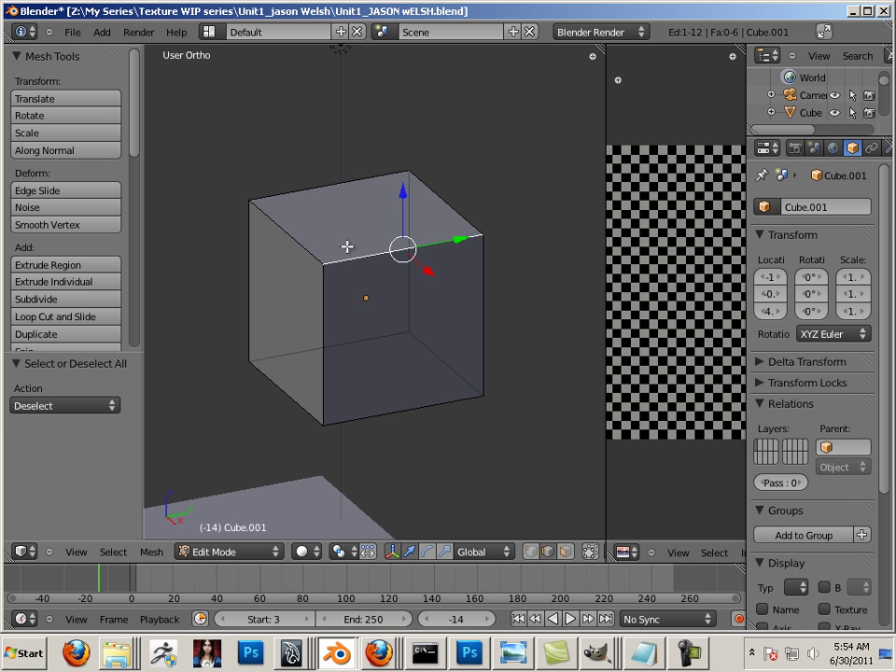
- Add the other six seam edges, including top, far-side and right vertical edges, to the selection
right_click(296, 241, "shift")
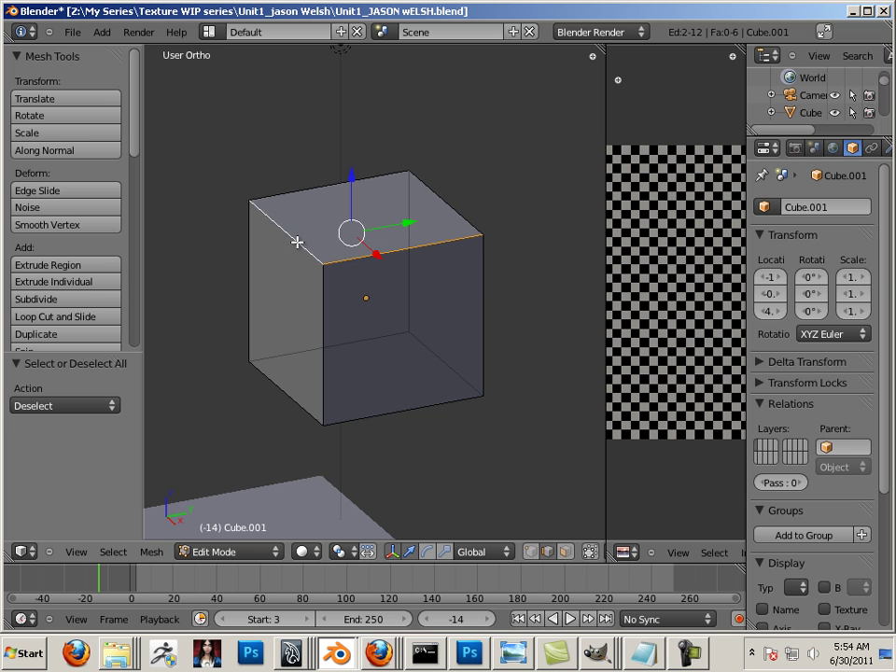
right_click(298, 192, "shift")
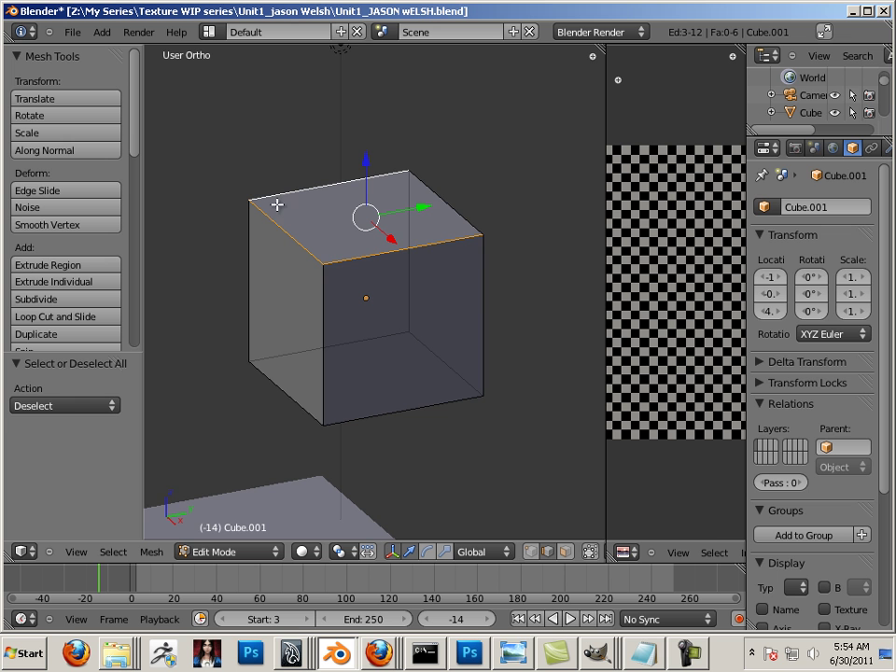
right_click(480, 289, "shift")
middle_click_drag(239, 336, 330, 309)
right_click(303, 266, "shift")
right_click(480, 401, "shift")
middle_click_drag(479, 400, 315, 398)
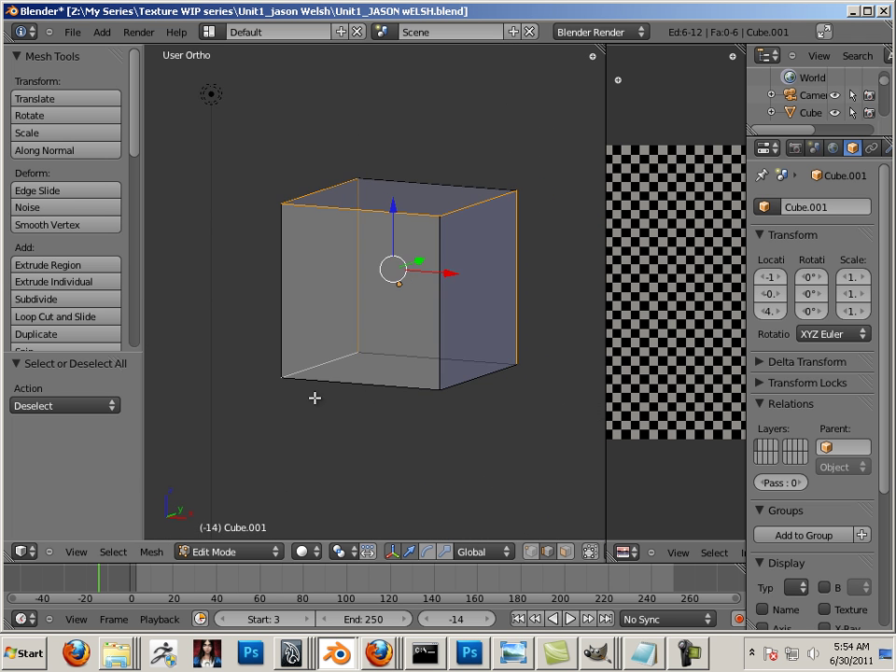
right_click(486, 400, "shift")
middle_click_drag(486, 400, 473, 431)
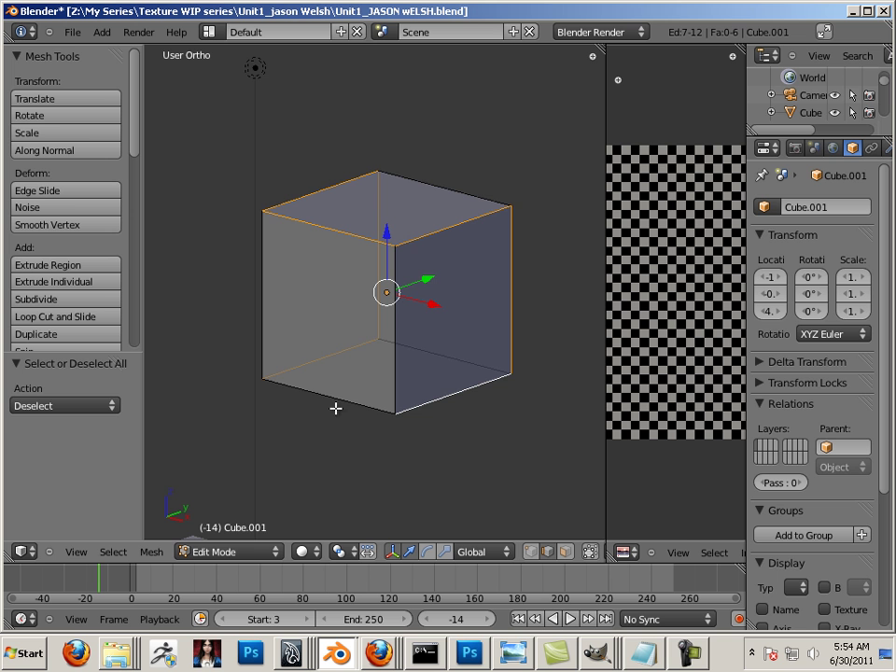
middle_click_drag(326, 415, 322, 297)
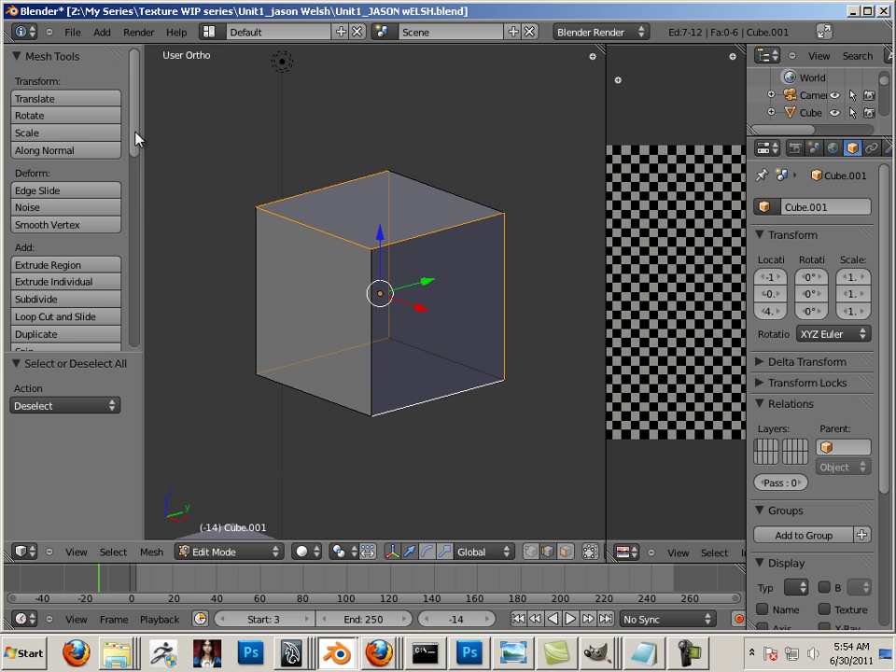
mouse_move(136, 138)
left_mouse_down()
mouse_move(125, 290)
mouse_move(124, 261)
left_mouse_up()
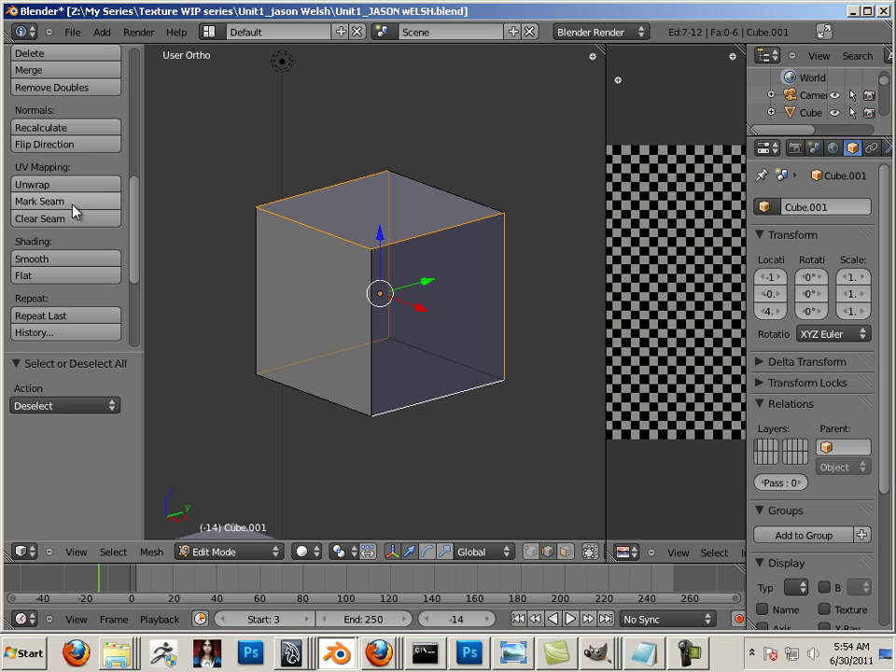
- Mark the selected edges as seams, select all faces, and unwrap the cube
left_click(39, 201)
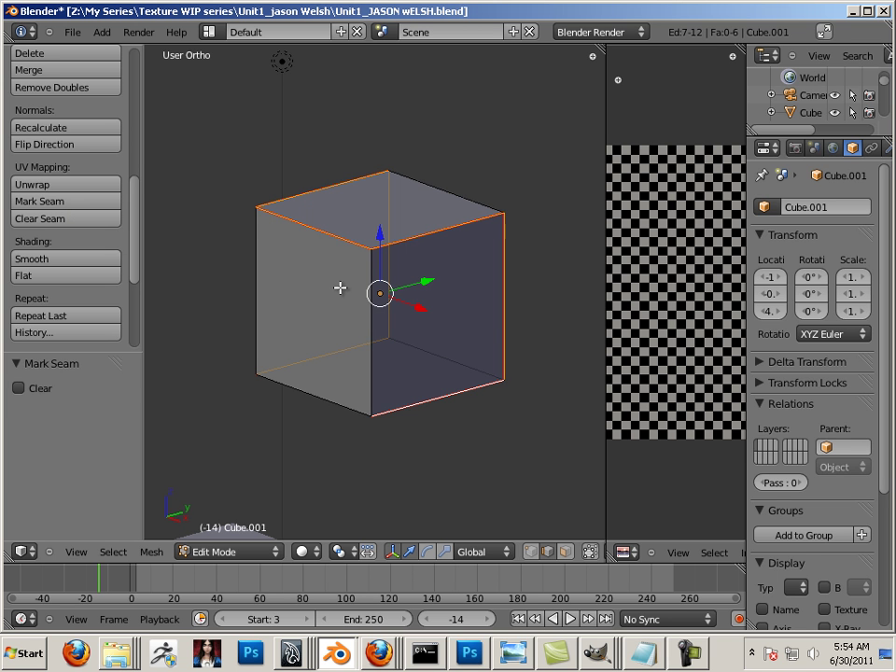
key("a")
key("a")
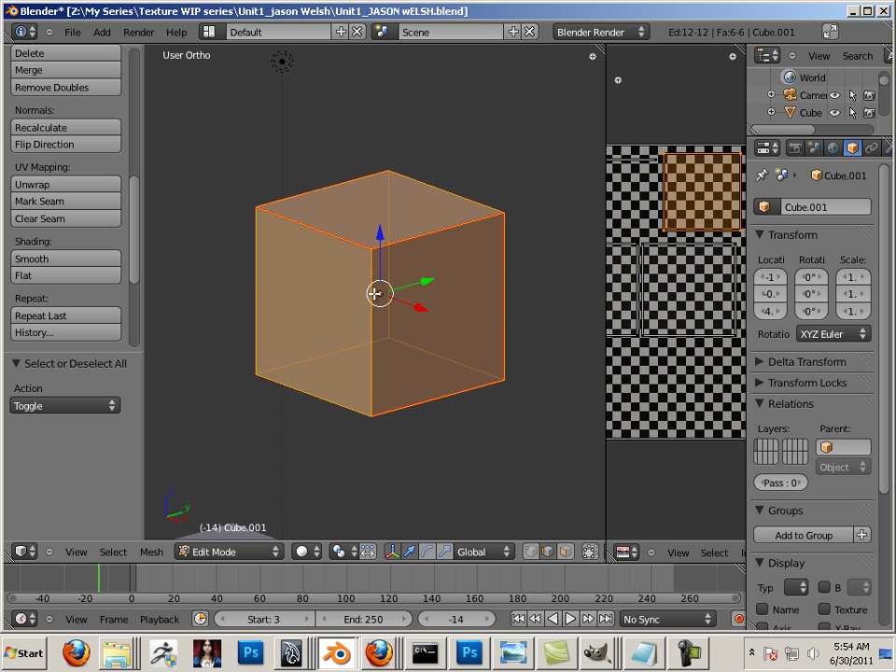
key("u")
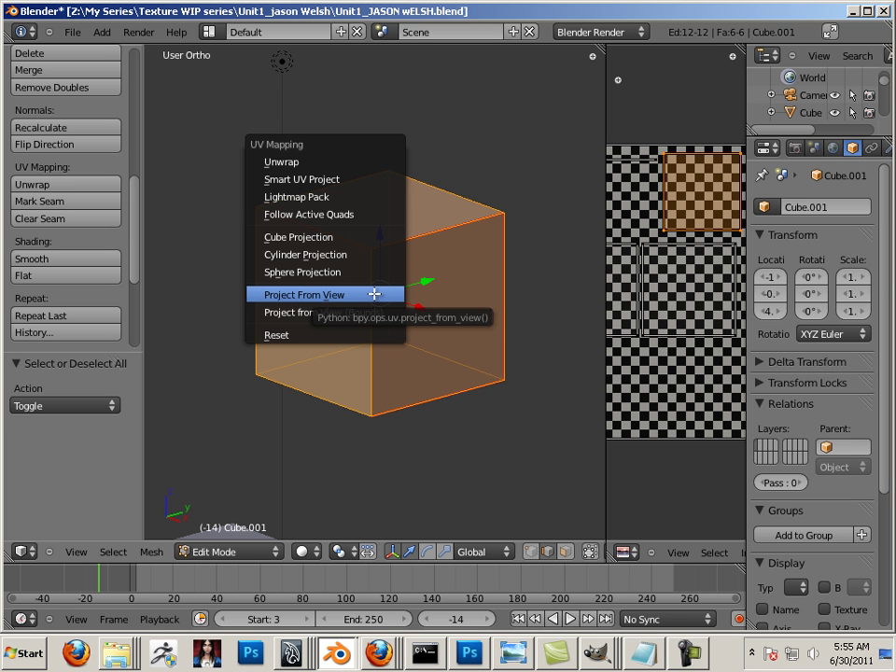
left_click(306, 165)
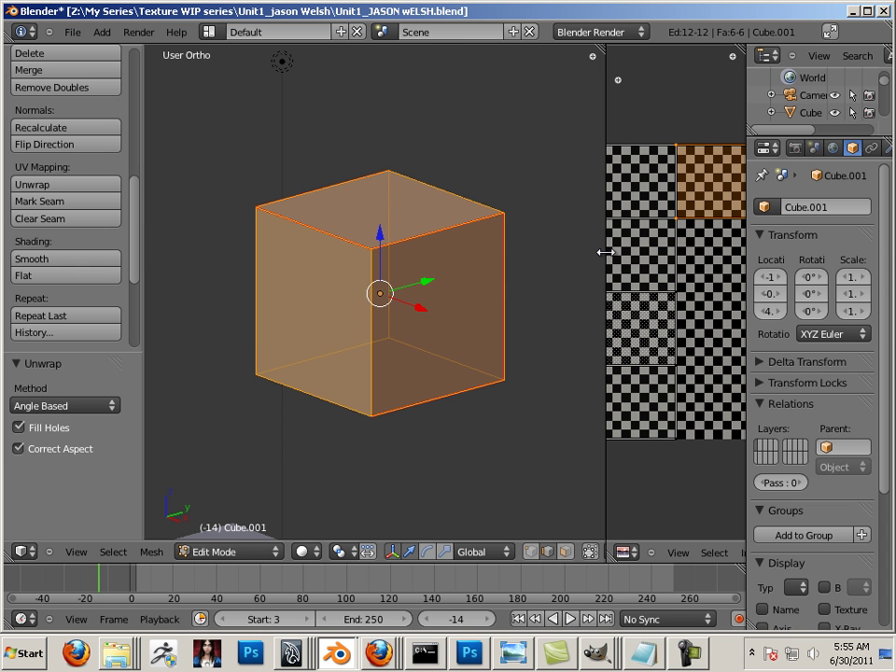
- Enlarge the UV editor and inspect the T-shaped layout, finally selecting all its faces
left_click_drag(606, 252, 368, 278)
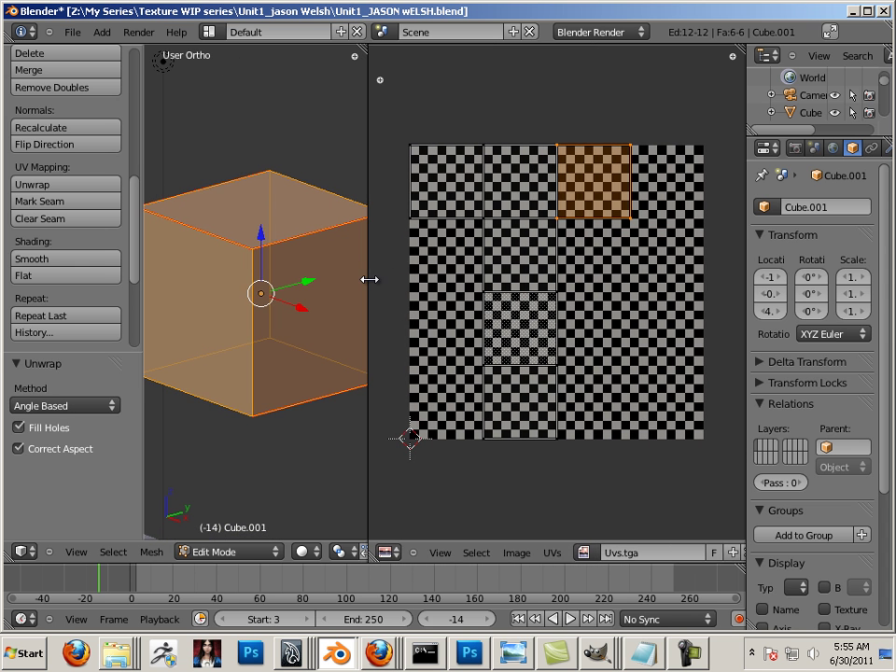
right_click(532, 207)
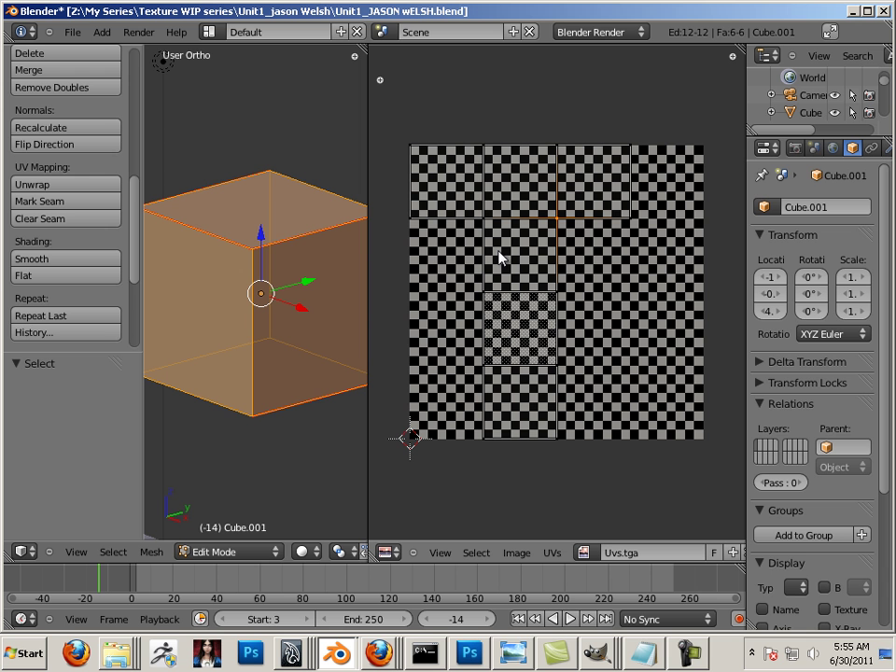
right_click(579, 416)
right_click(535, 350, "shift")
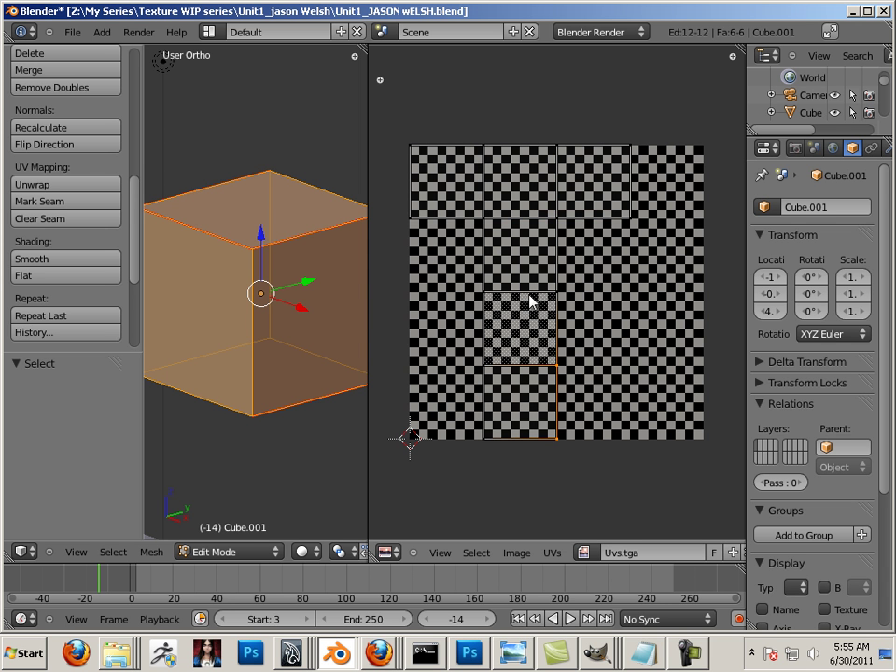
scroll(570, 233, "up", 3)
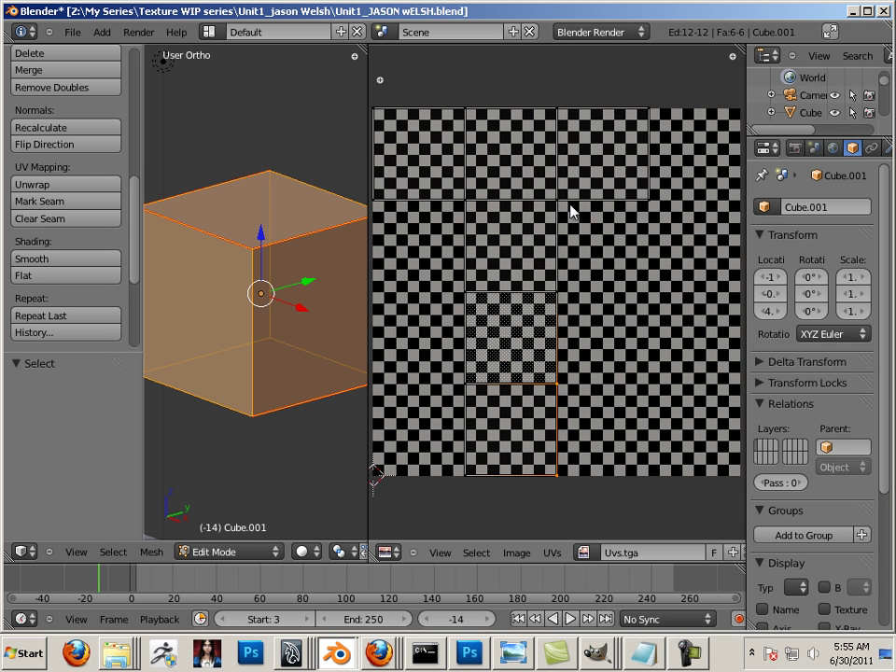
scroll(560, 213, "down", 3)
key("Tab")
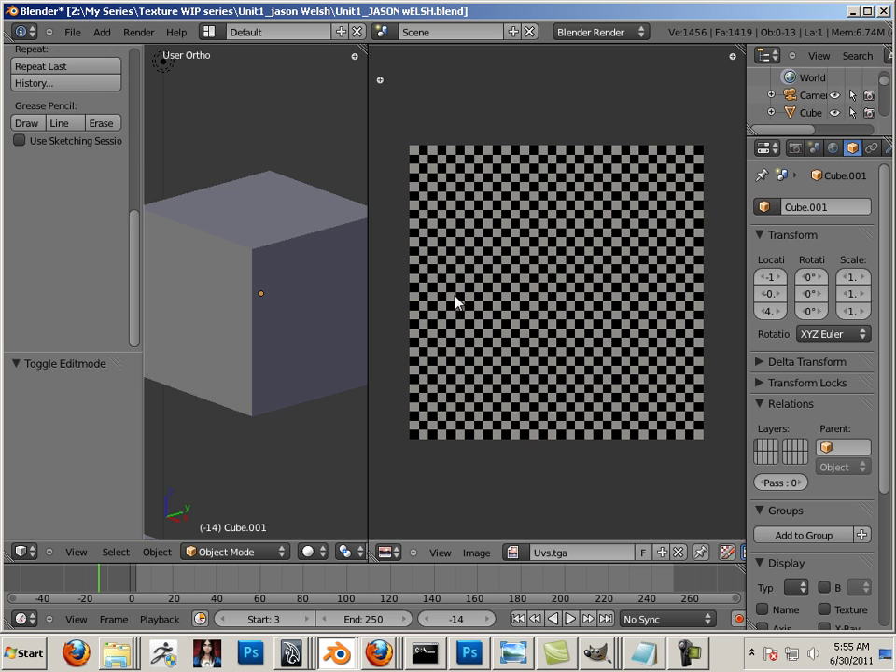
key("Tab")
right_click(483, 296)
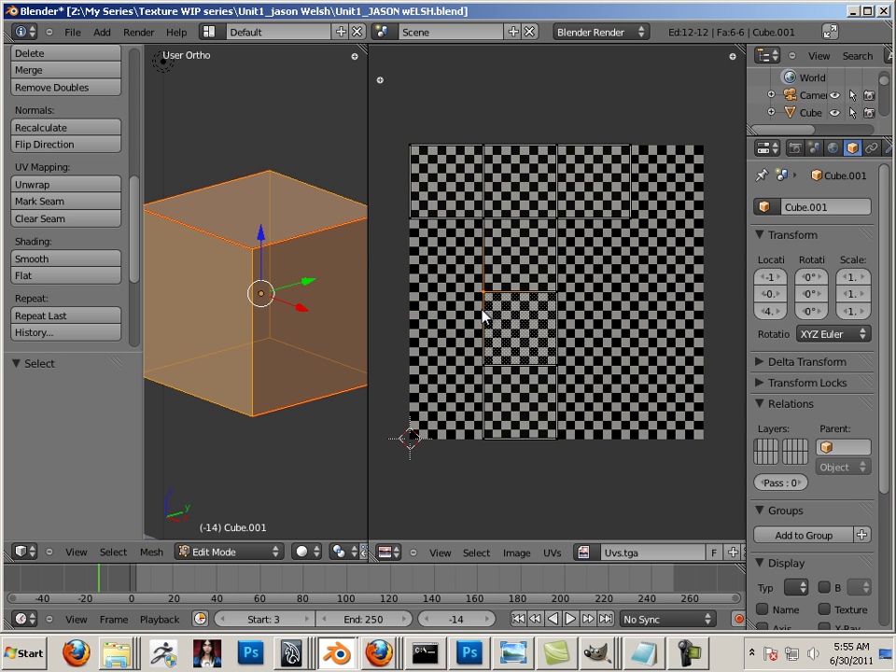
key("a")
key("a")
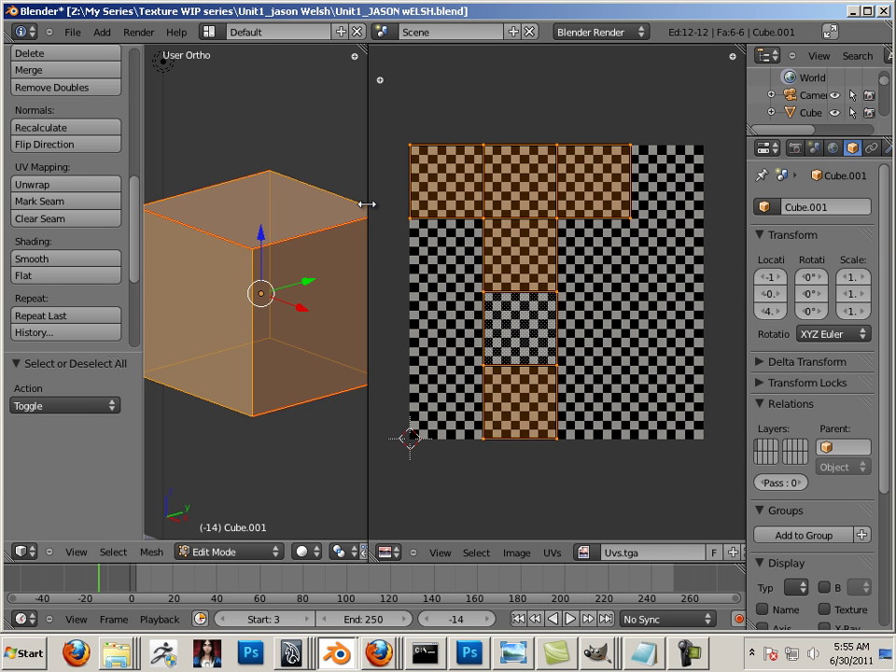
left_click_drag(367, 204, 382, 238)
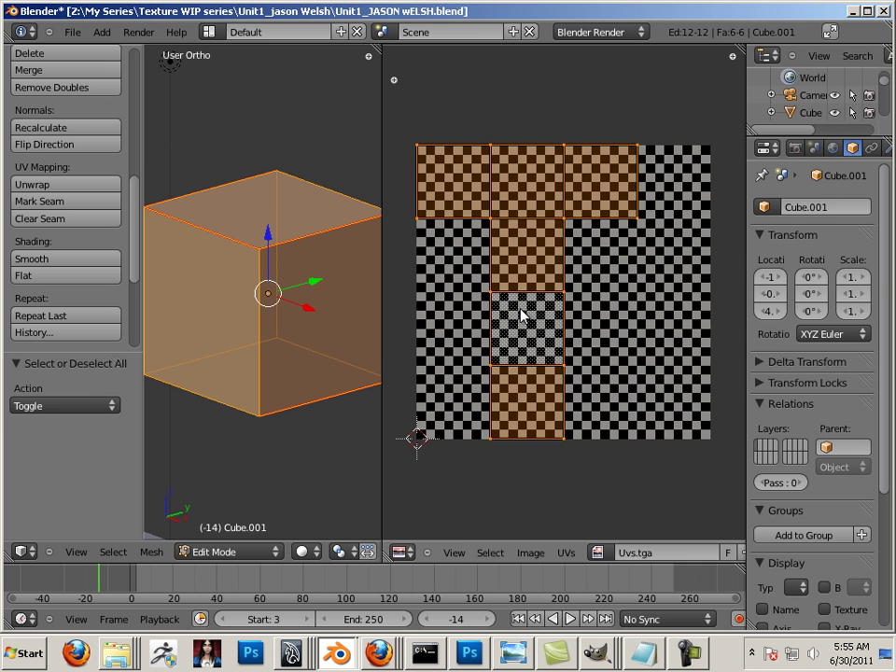
- Undo the unwrap twice, then move UV faces into the middle and top boxes
key("ctrl+z")
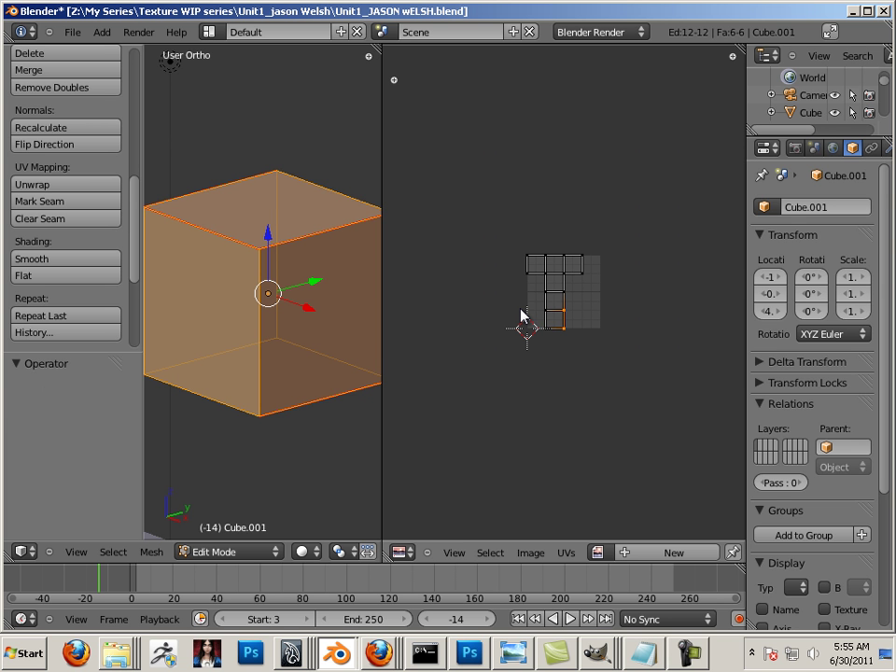
key("ctrl+z")
key("ctrl+z")
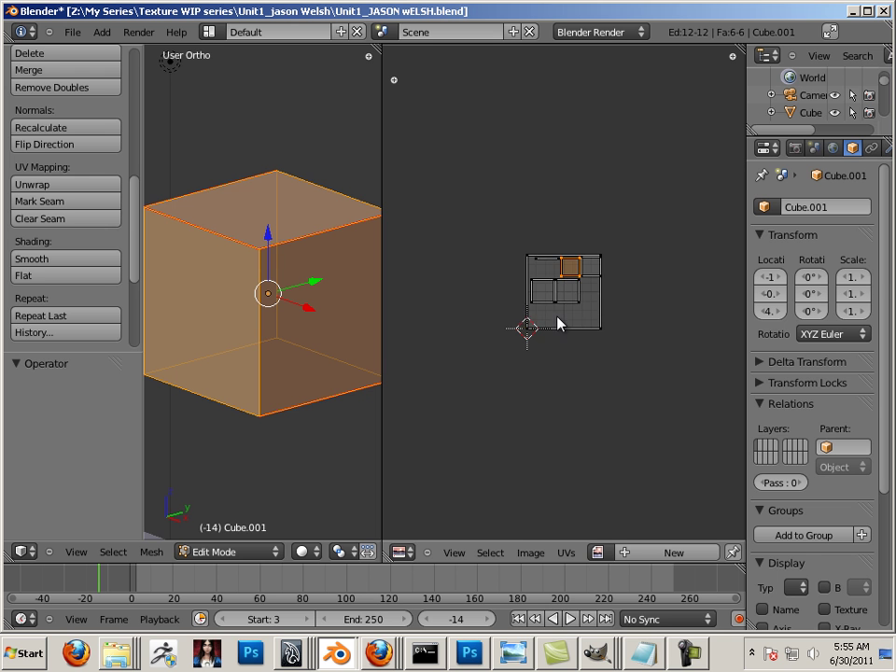
scroll(557, 323, "up", 5)
key("g")
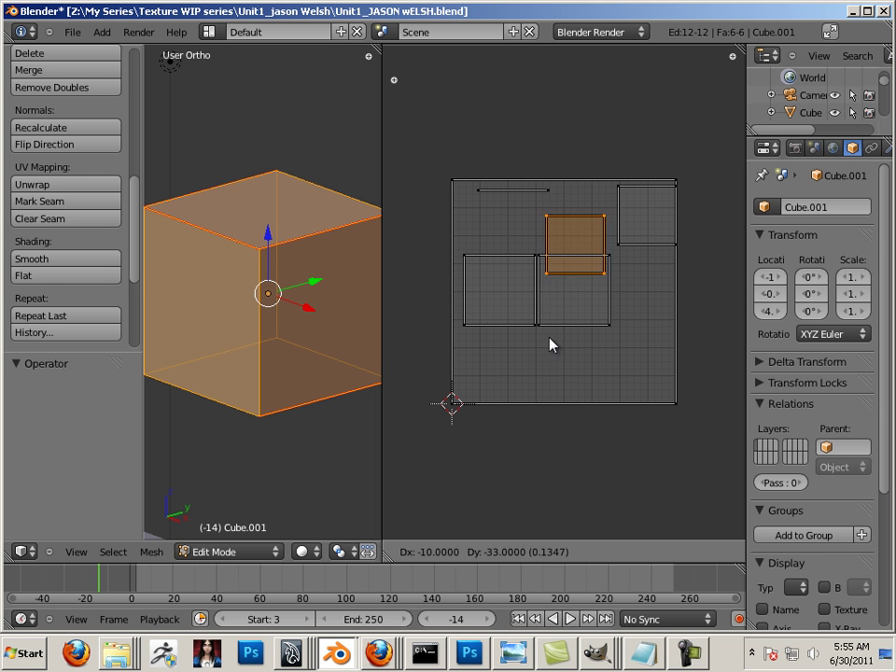
left_click(568, 375)
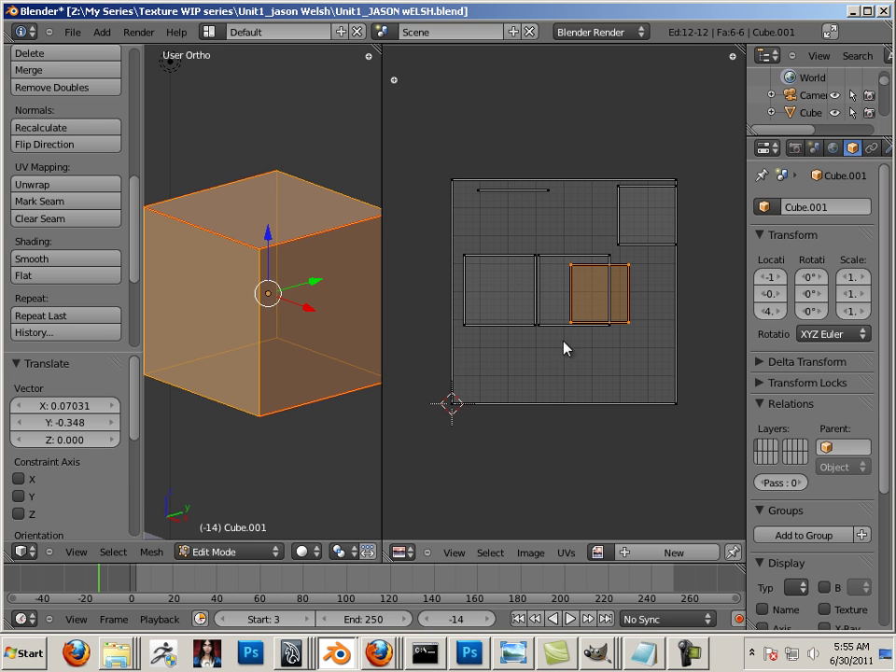
key("g")
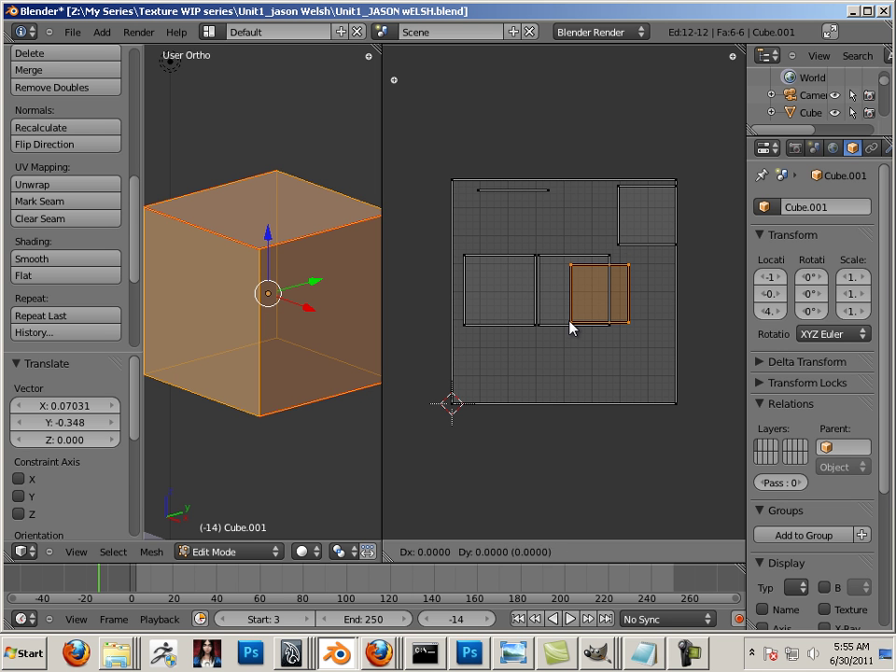
left_click(555, 248)
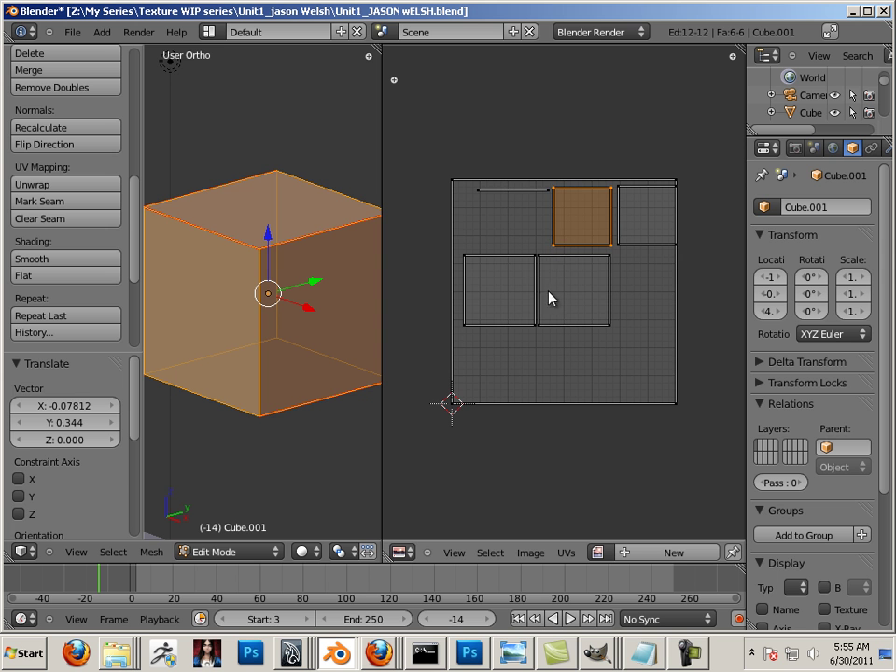
- Unwrap the cube again so its UVs form a T of six equal squares
scroll(549, 297, "up", 1)
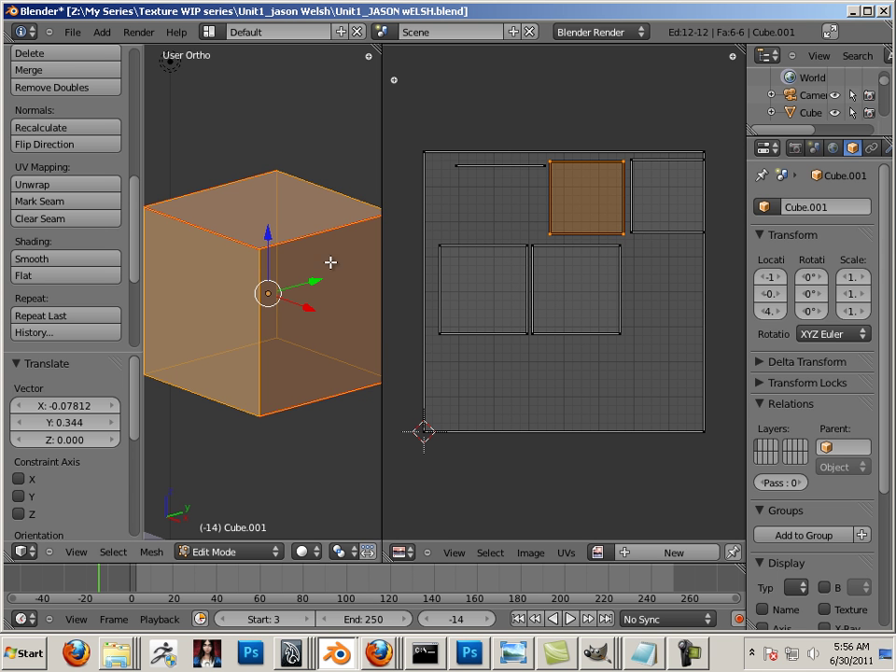
key("u")
left_click(258, 258)
right_click(645, 366)
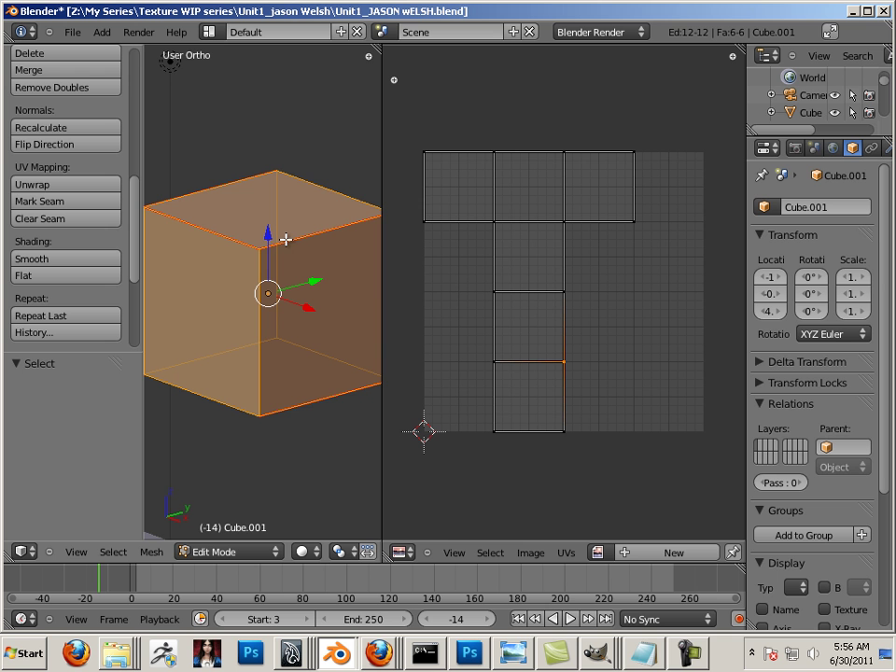
- Switch the 3D viewport to Textured shading and select the cube
left_click(303, 551)
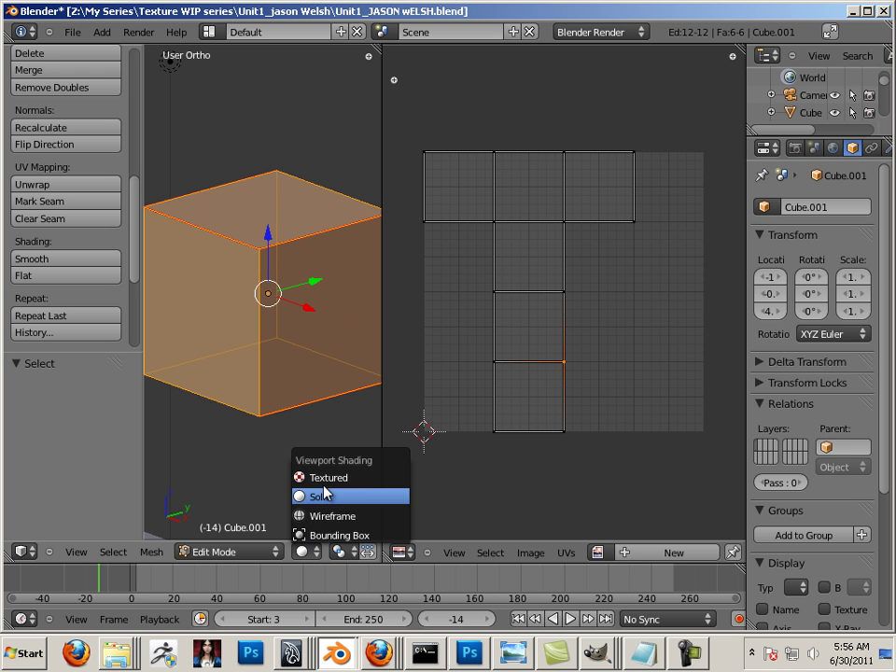
left_click(322, 477)
right_click(298, 425)
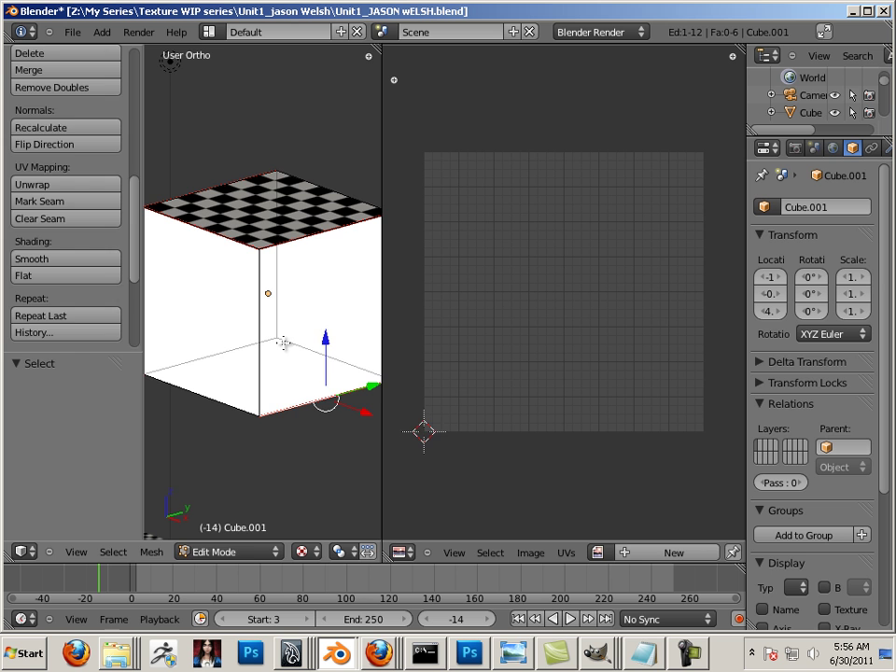
key("Tab")
key("Tab")
key("Tab")
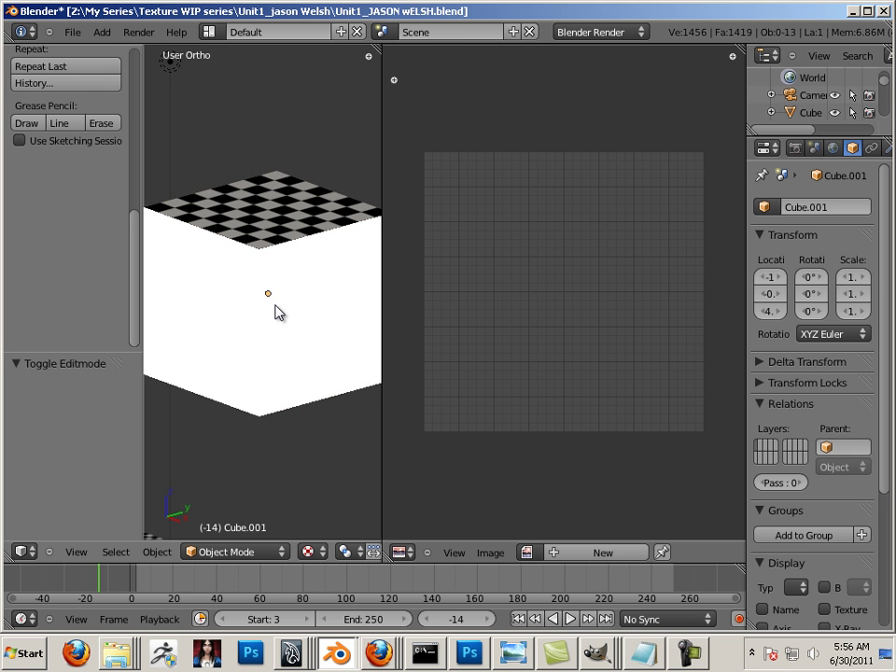
key("a")
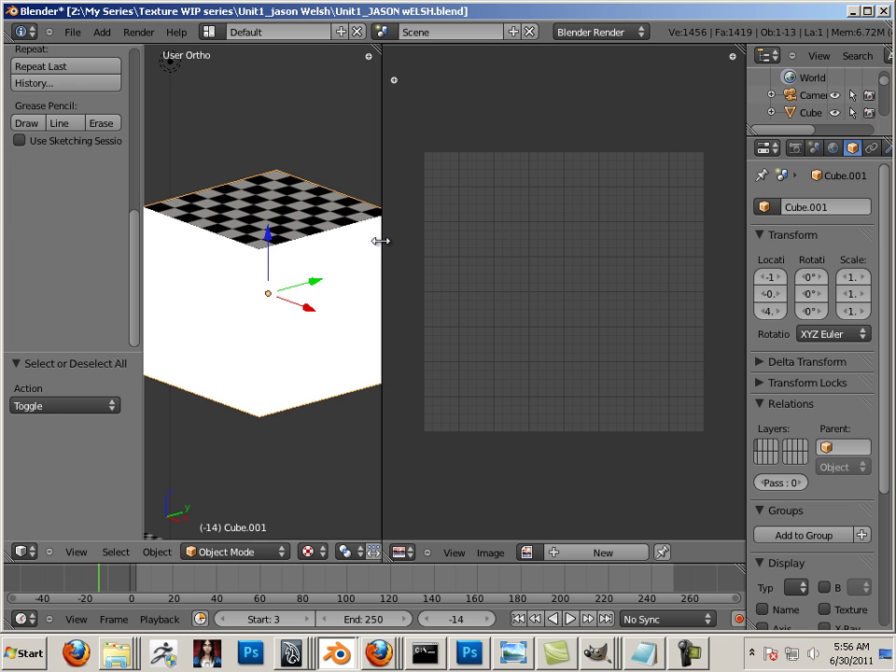
- Select all of the cube's faces in Edit Mode and assign the Uvs.tga image in the UV editor
left_click_drag(384, 240, 659, 276)
key("Tab")
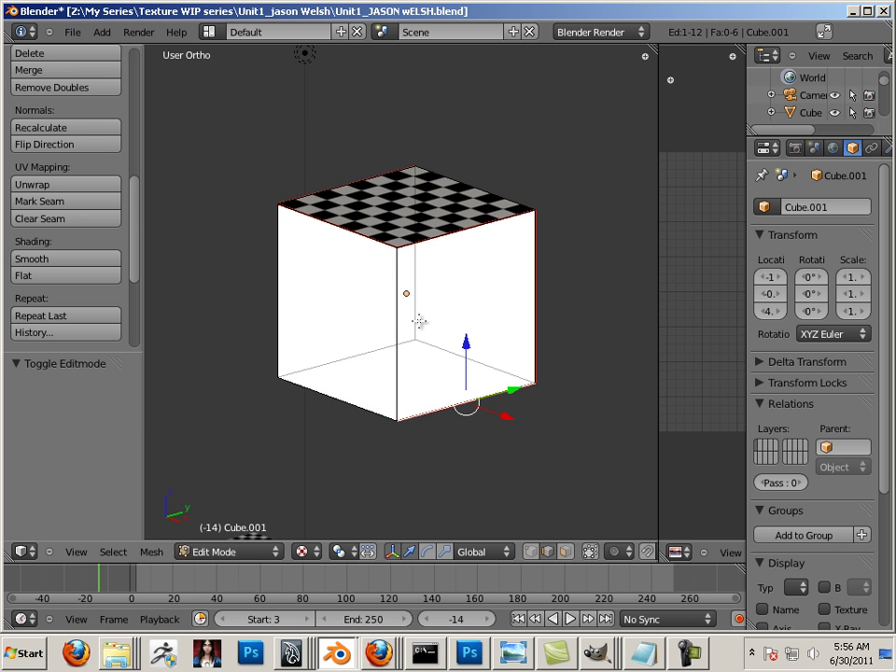
key("a")
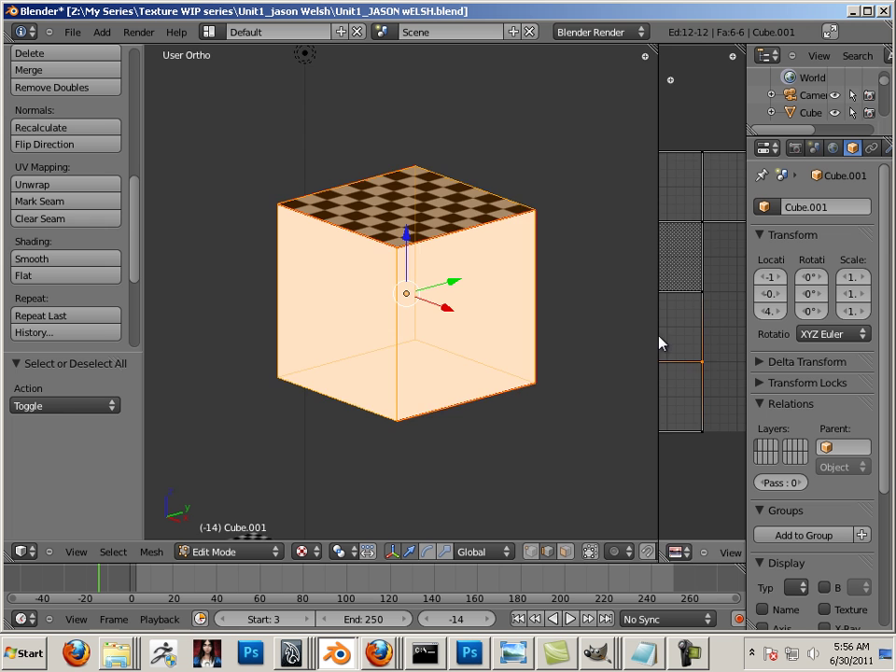
left_click_drag(659, 343, 391, 331)
left_click(607, 552)
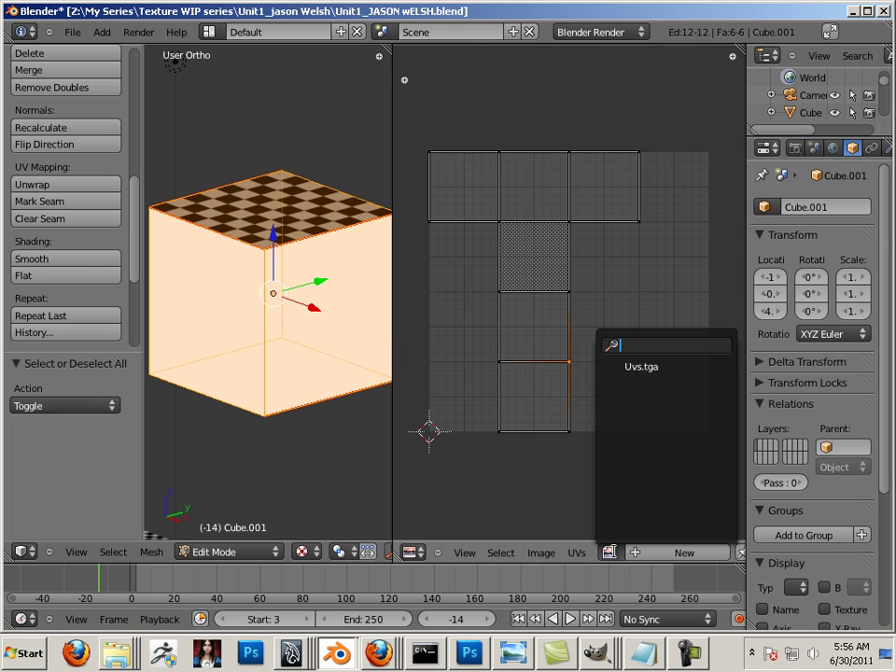
left_click(640, 367)
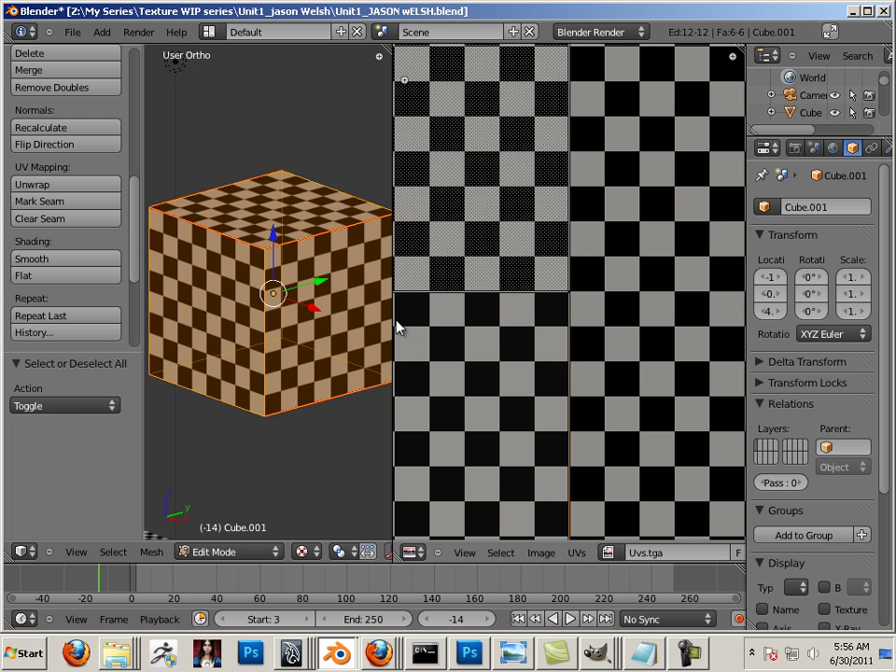
left_click_drag(396, 322, 695, 353)
key("a")
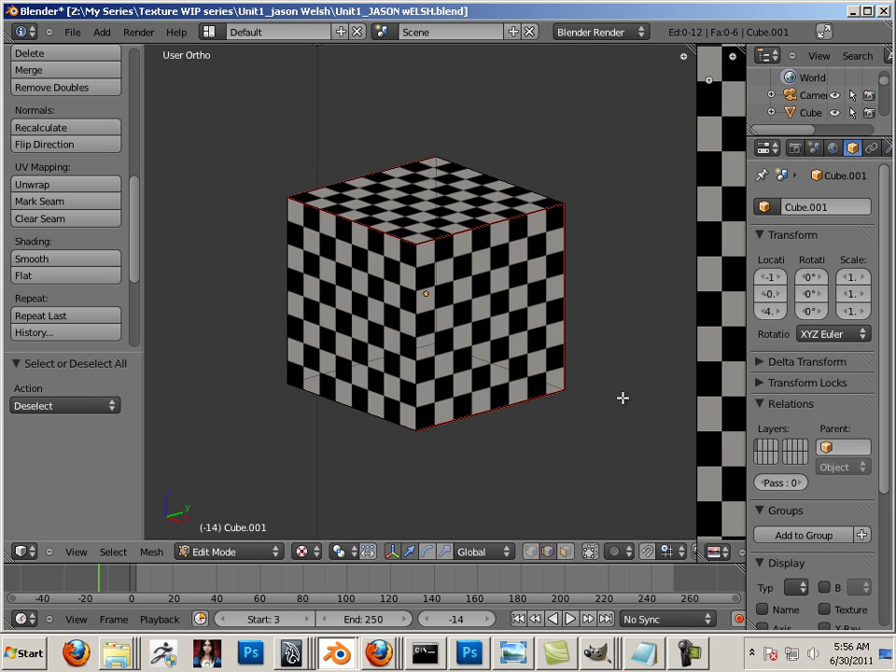
middle_click_drag(622, 397, 616, 441)
scroll(572, 406, "up", 6)
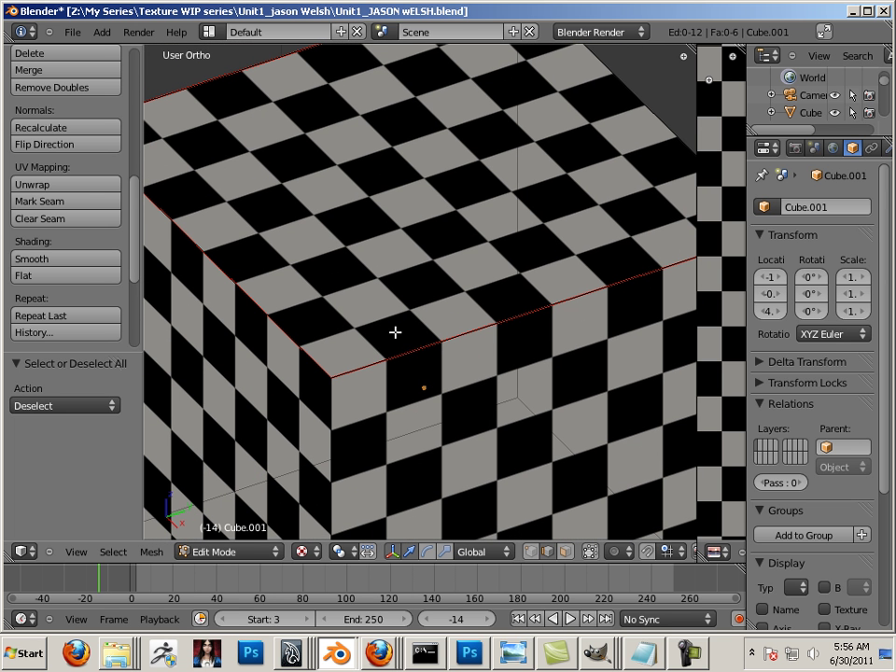
middle_click_drag(486, 372, 483, 308)
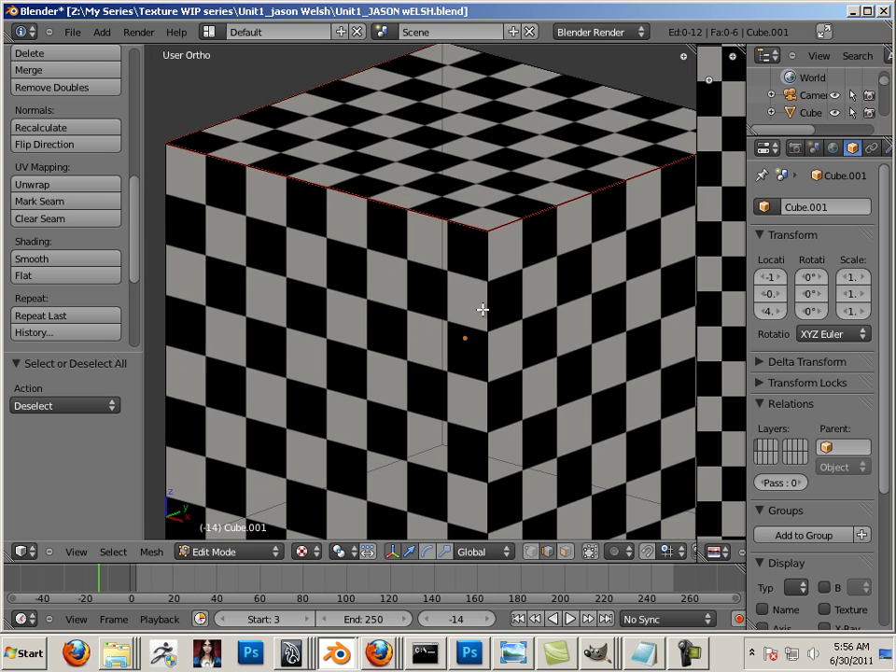
scroll(438, 365, "down", 4)
middle_click_drag(437, 366, 443, 299)
scroll(456, 394, "up", 6)
scroll(512, 418, "down", 3)
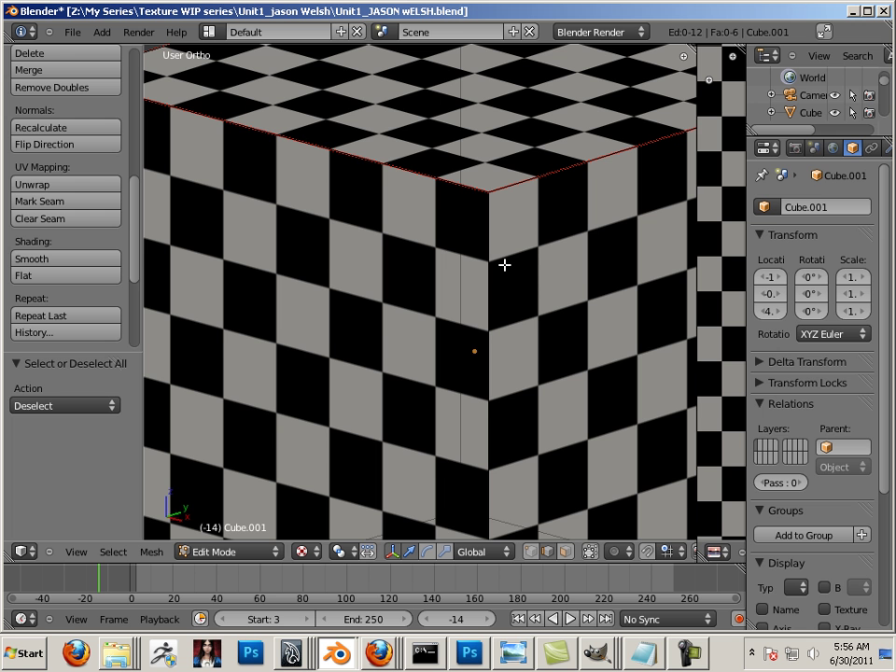
middle_click_drag(474, 256, 420, 372)
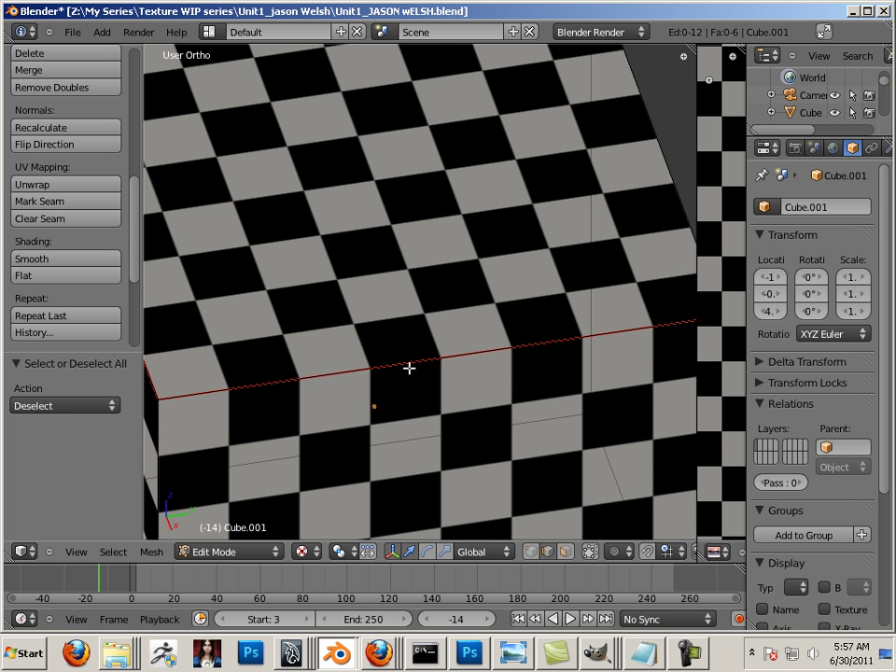
scroll(523, 366, "down", 5)
middle_click_drag(440, 354, 603, 330)
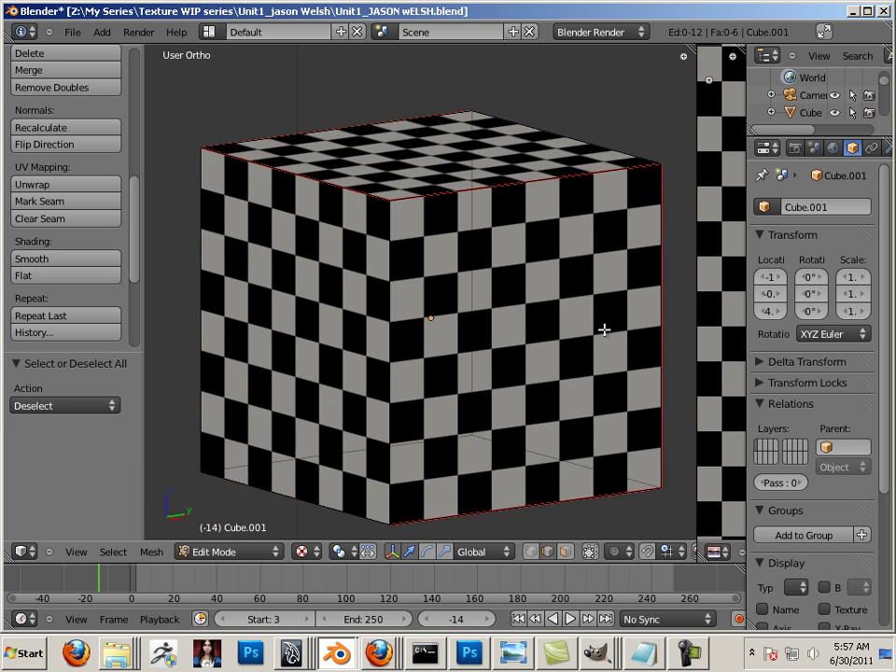
scroll(512, 307, "down", 4)
middle_click_drag(512, 307, 568, 333)
scroll(464, 317, "down", 4)
- Return to Object Mode and lower Cube.001 along the Z axis into line with the other primitives
middle_click_drag(464, 316, 439, 354)
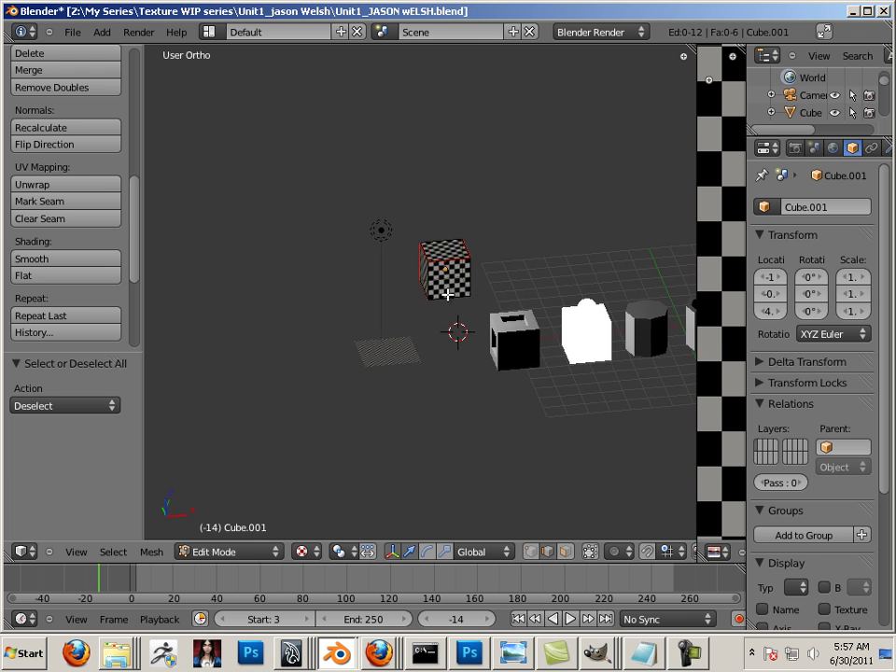
scroll(399, 405, "up", 2)
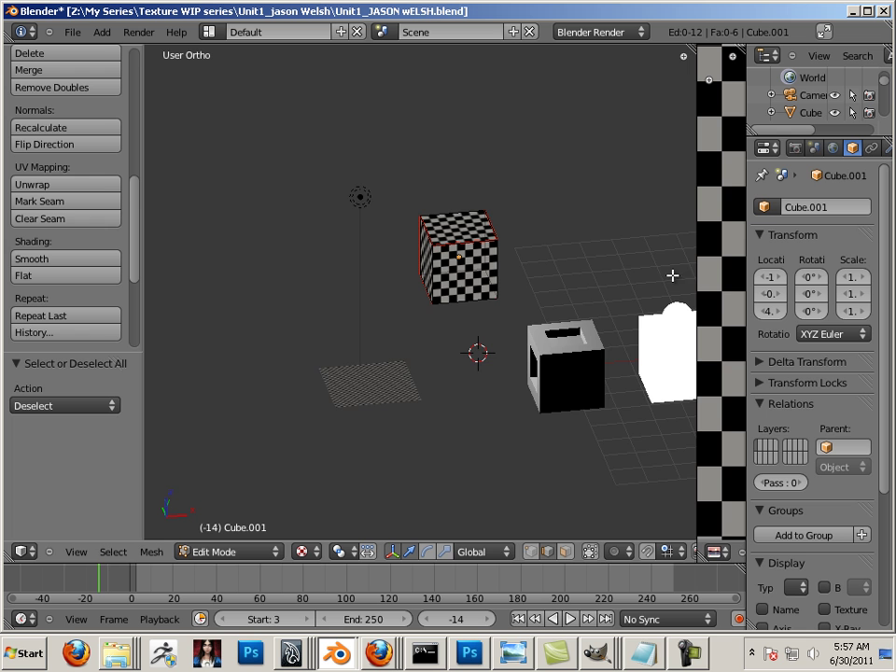
left_click_drag(695, 277, 398, 297)
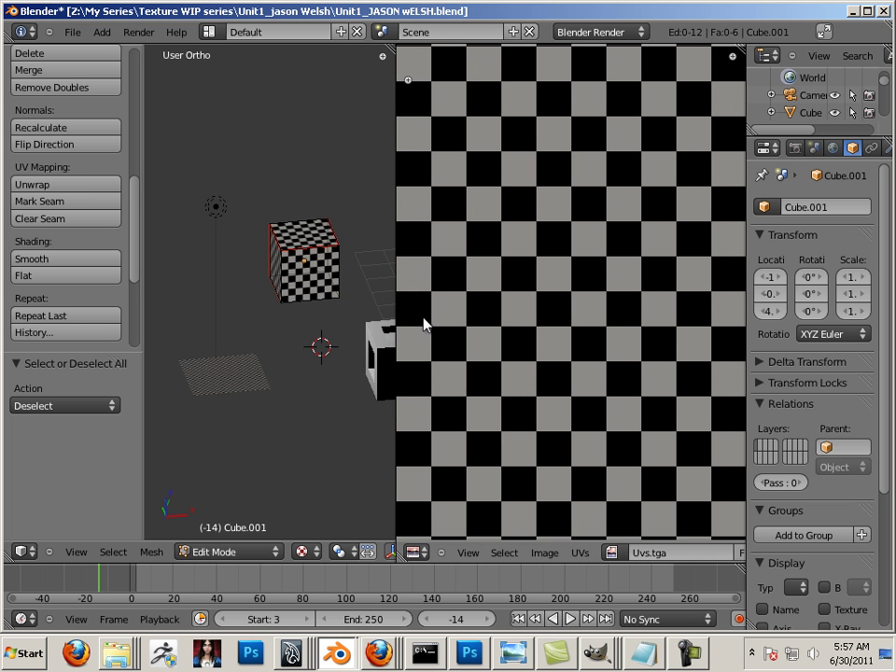
left_click_drag(395, 313, 670, 334)
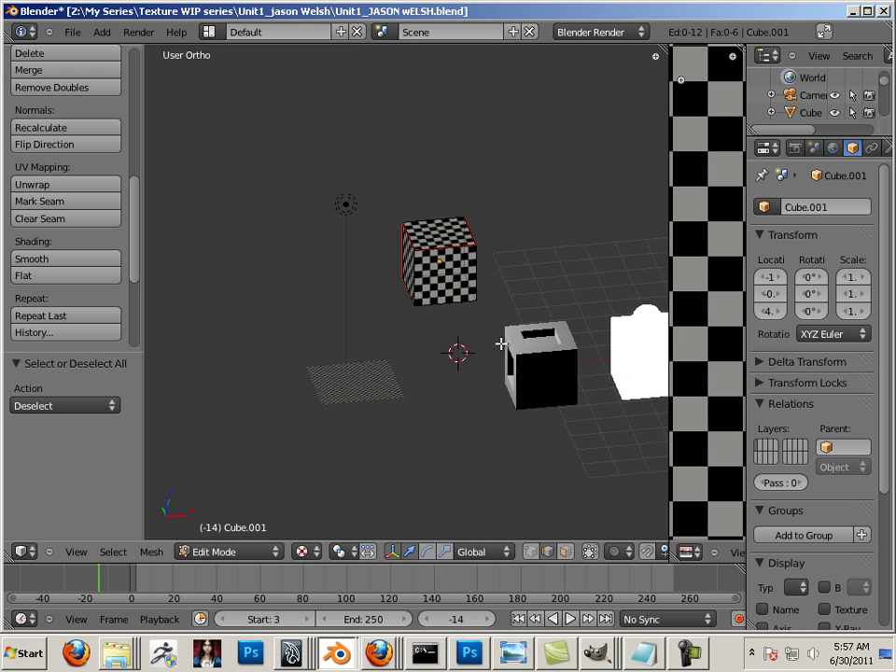
middle_click_drag(504, 345, 399, 327, "shift")
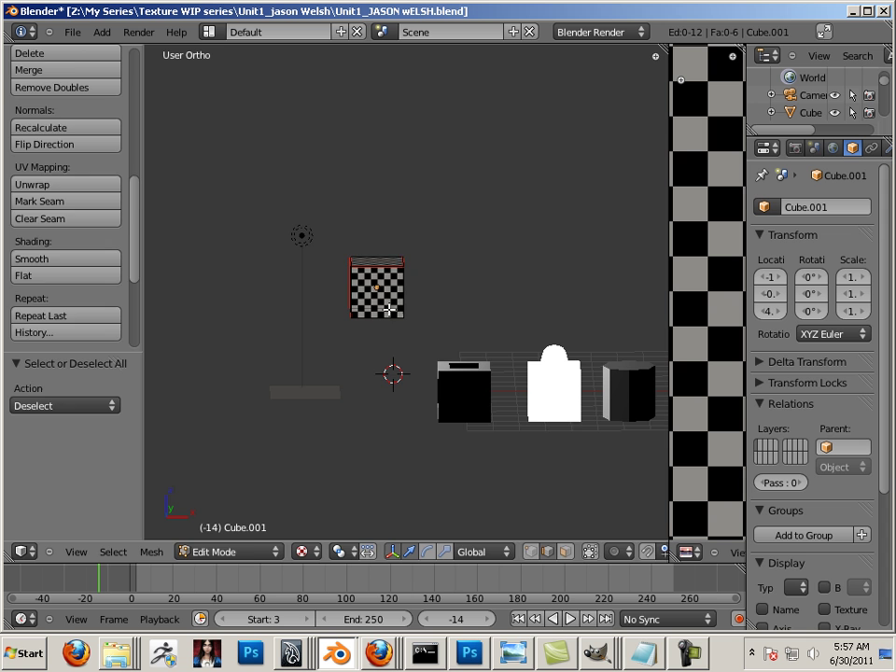
key("Tab")
left_click_drag(377, 224, 371, 301)
- Deselect everything and pan along the row of objects to check the cube's new position
key("a")
scroll(355, 366, "up", 3)
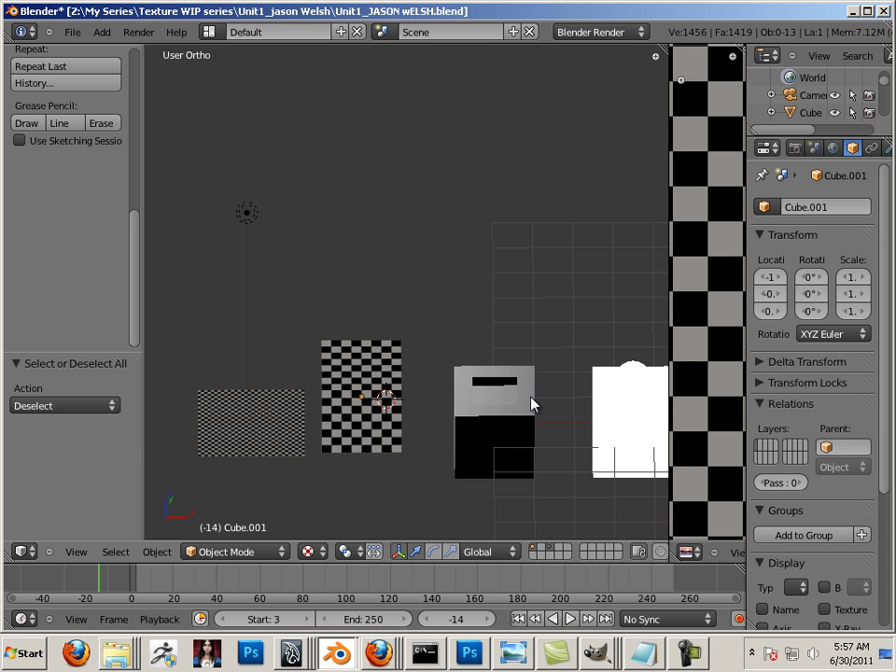
middle_click_drag(530, 403, 290, 358, "shift")
scroll(362, 360, "down", 3)
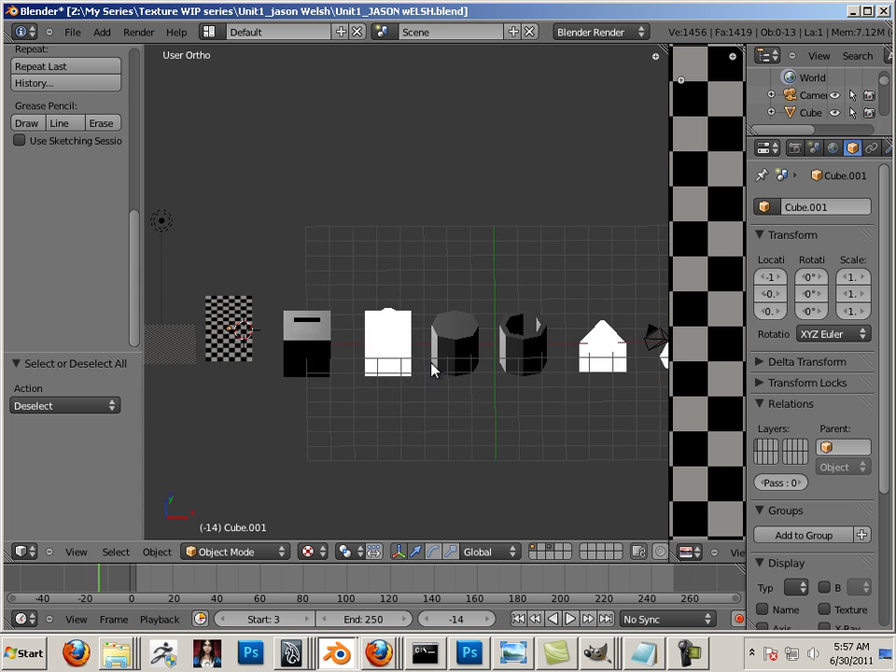
middle_click_drag(432, 370, 551, 364, "shift")
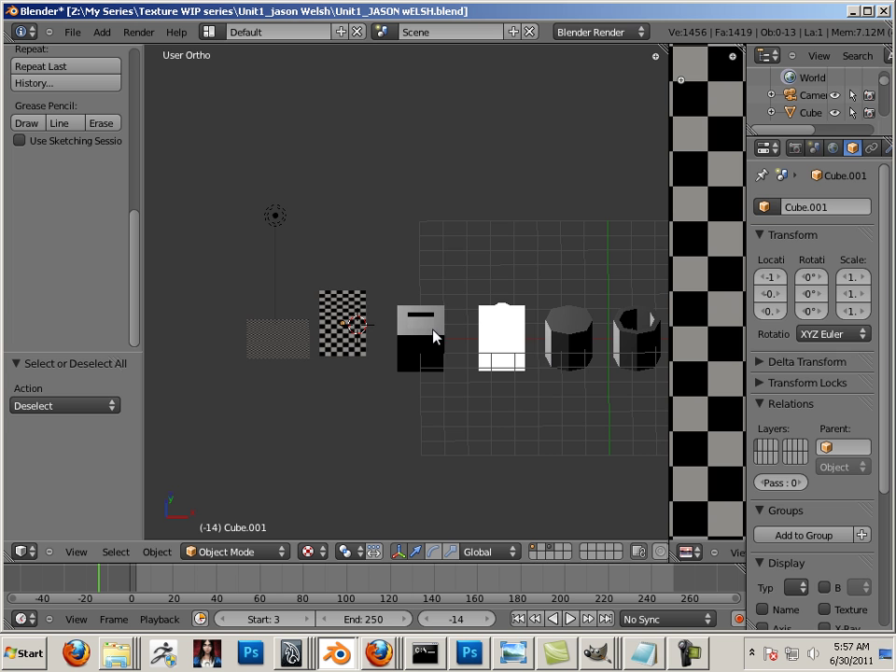